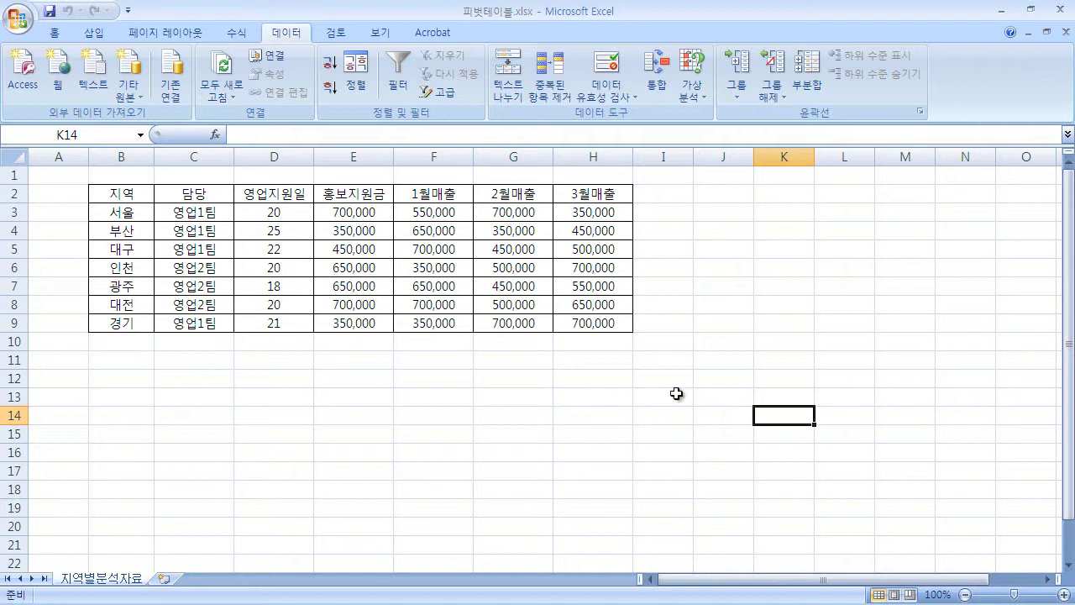
Step: Select the 지역 header cell B2 of the sales table and show the Insert ribbon
left_click(644, 414)
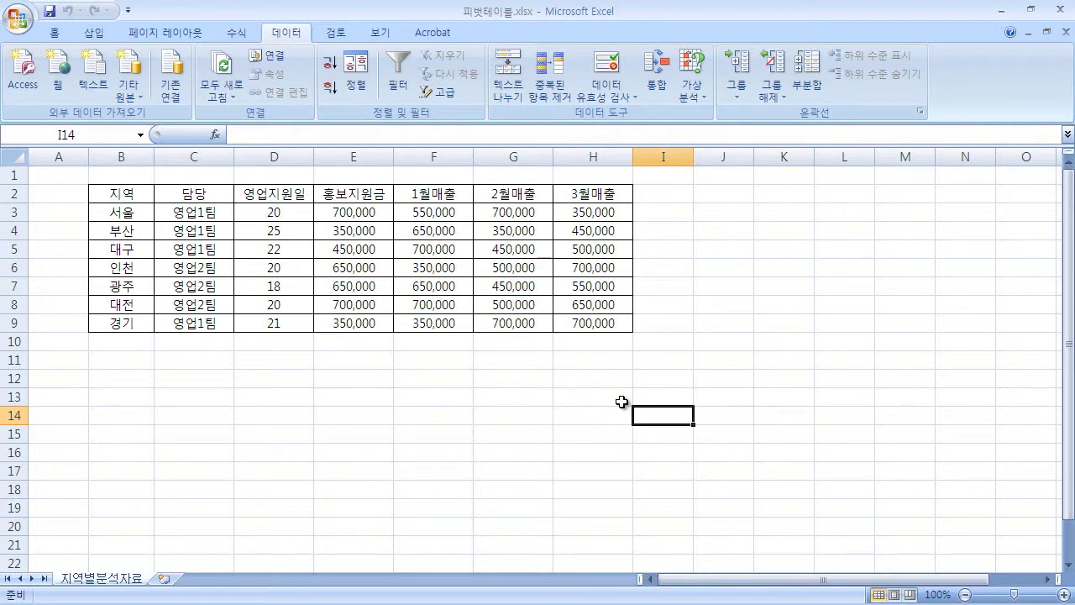
left_click(449, 393)
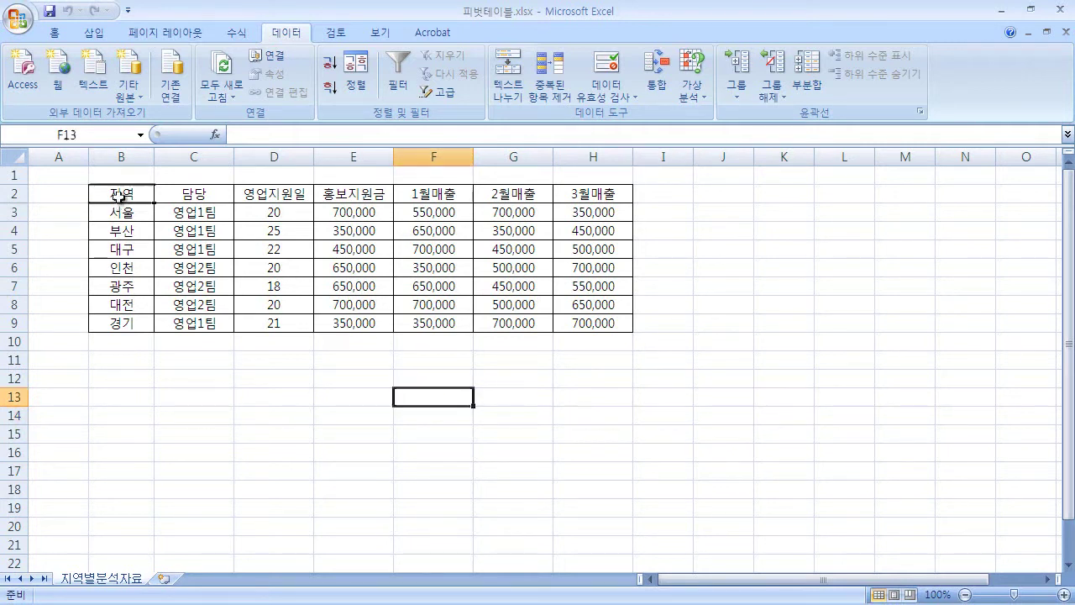
left_click(120, 194)
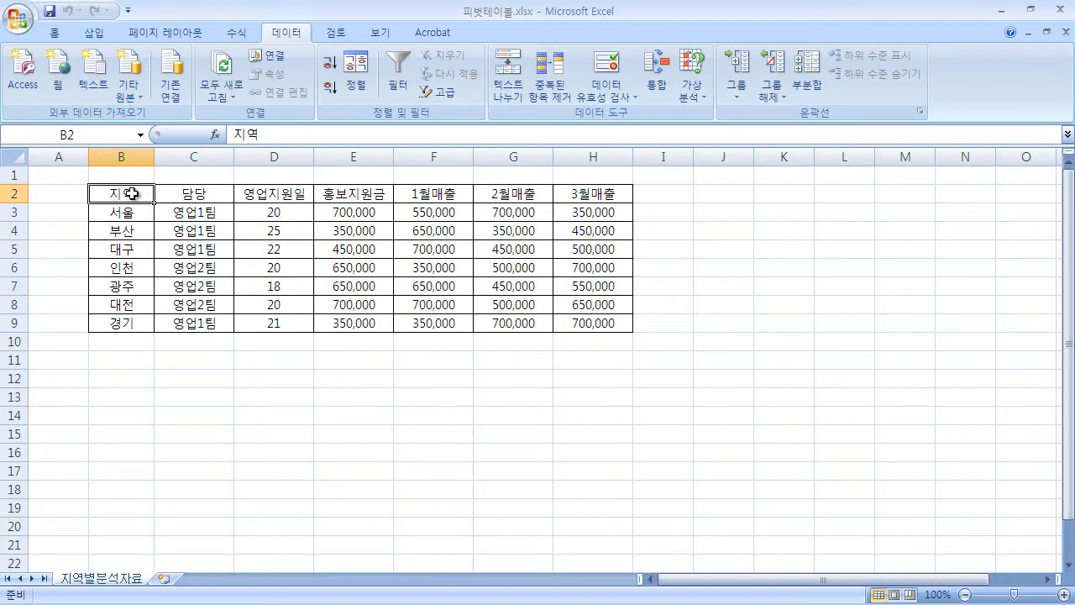
left_click_drag(136, 195, 582, 325)
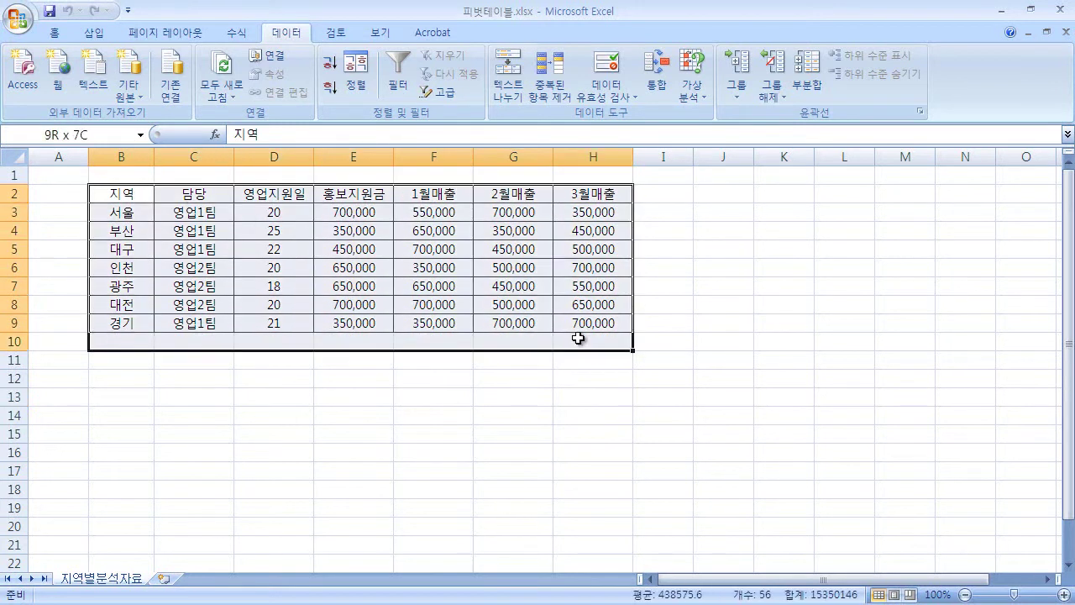
left_click(302, 249)
left_click(126, 195)
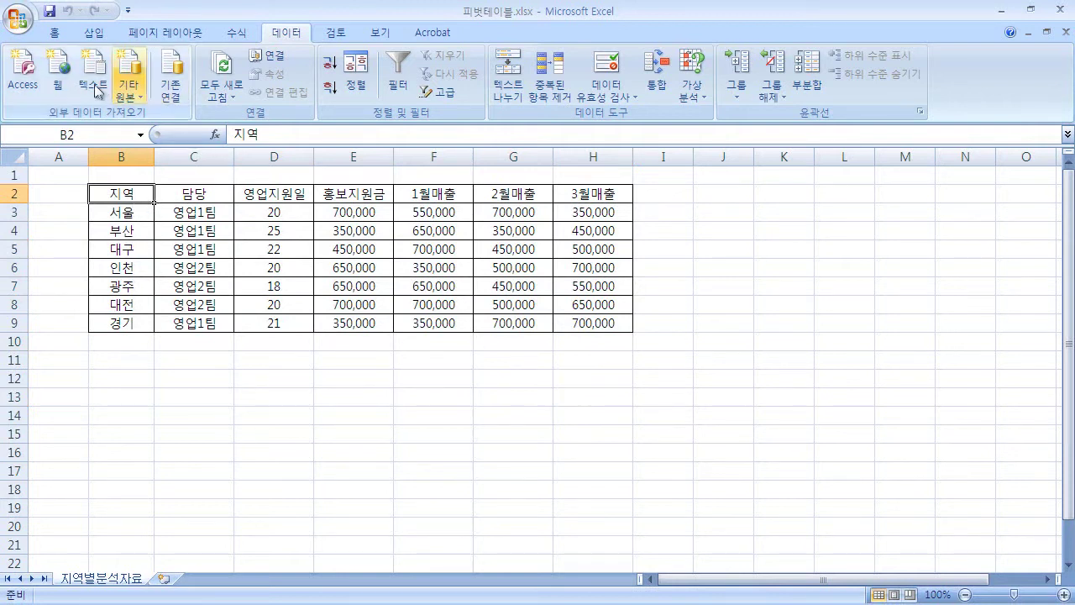
left_click(91, 33)
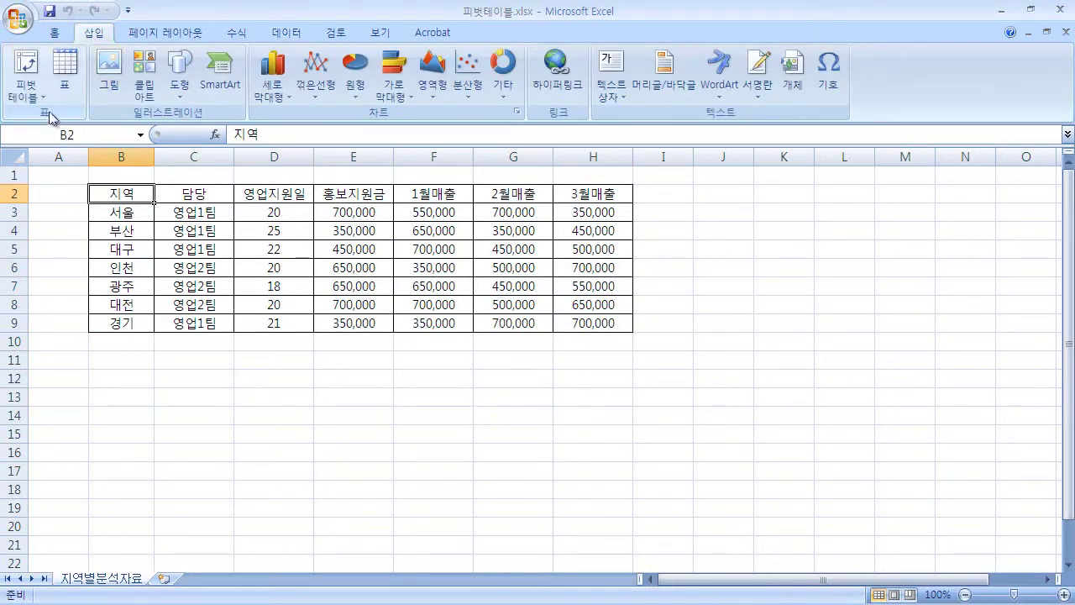
Step: Create a PivotTable from 지역별분석자료!$B$2:$H$9 on a new worksheet
left_click(37, 75)
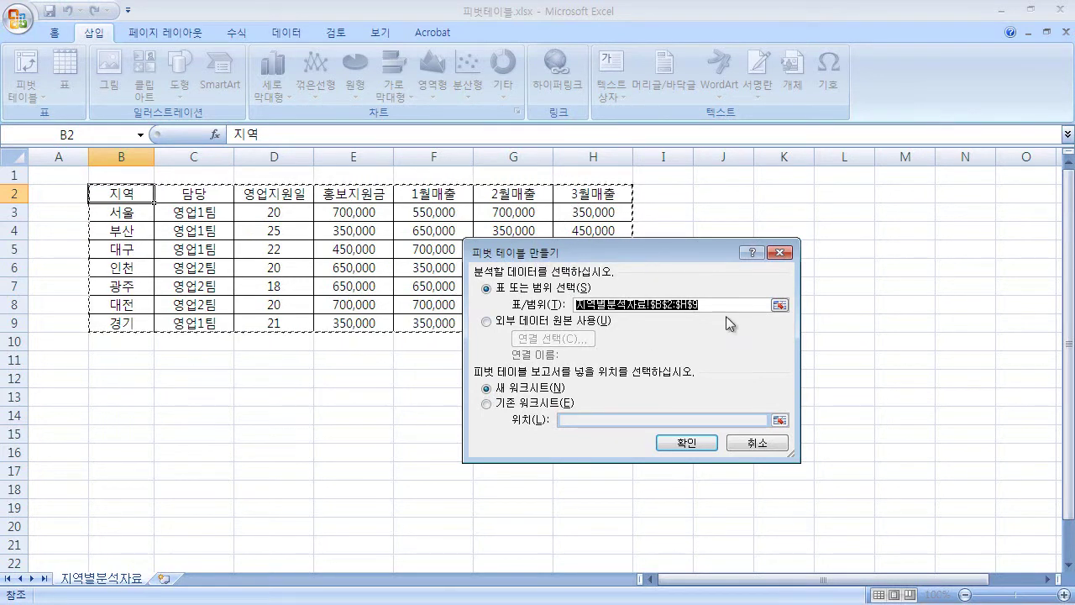
left_click(717, 305)
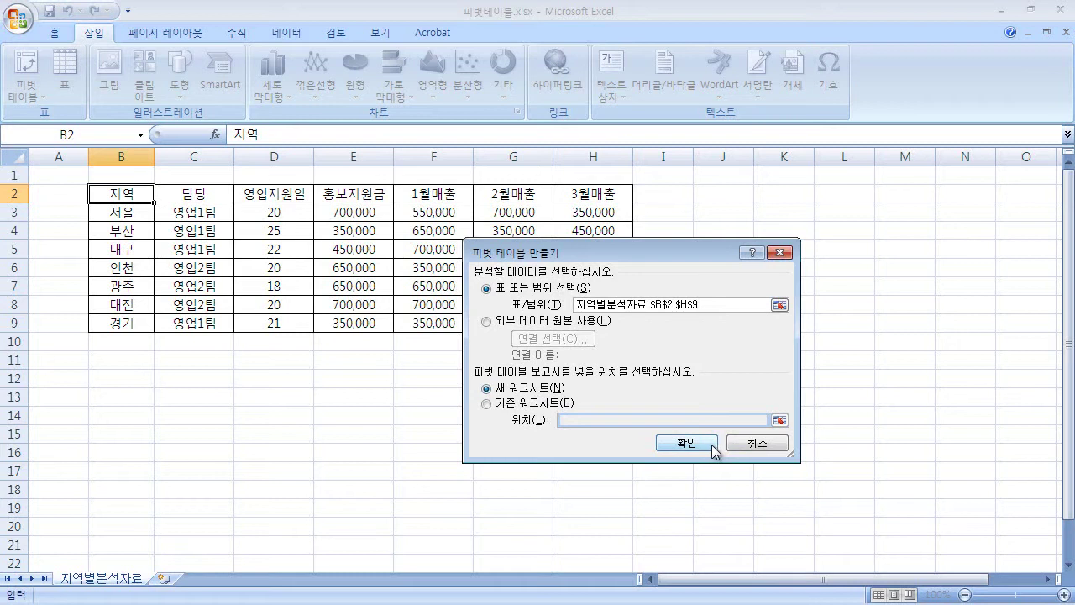
left_click(686, 442)
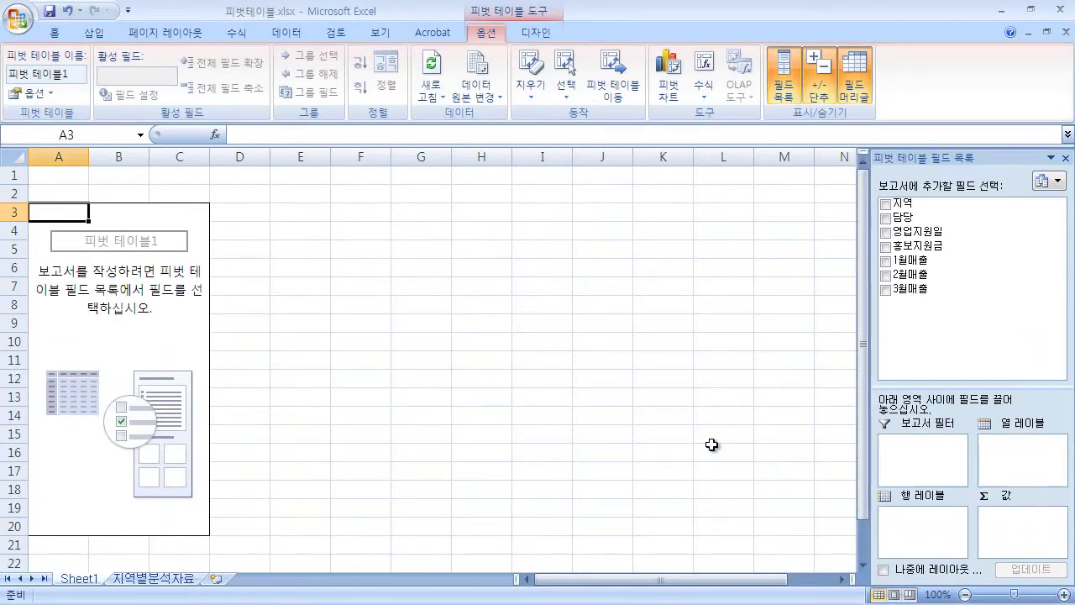
left_click(139, 579)
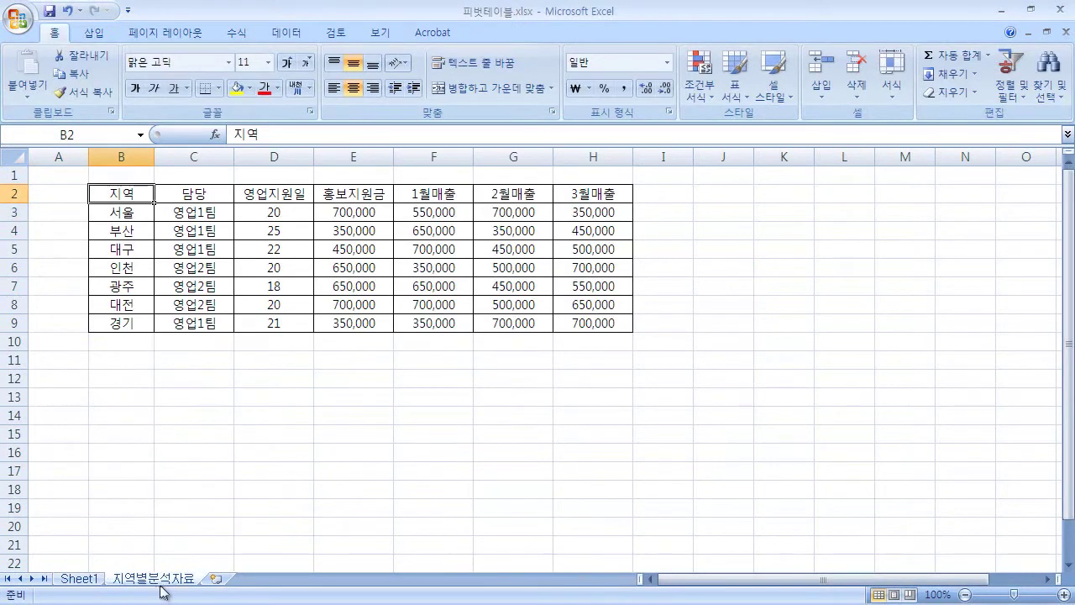
left_click(82, 576)
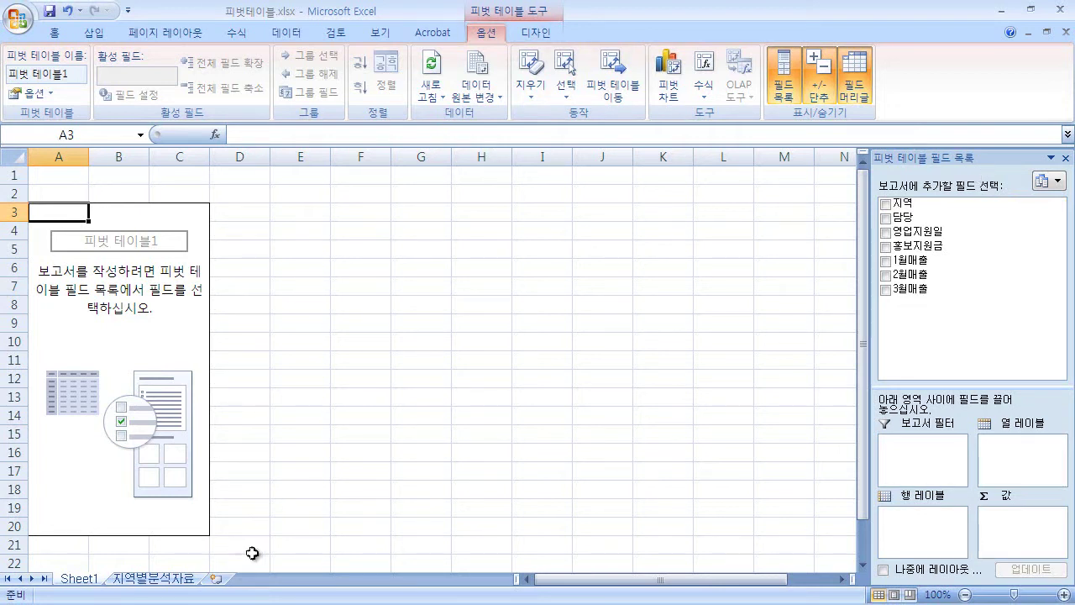
left_click(194, 585)
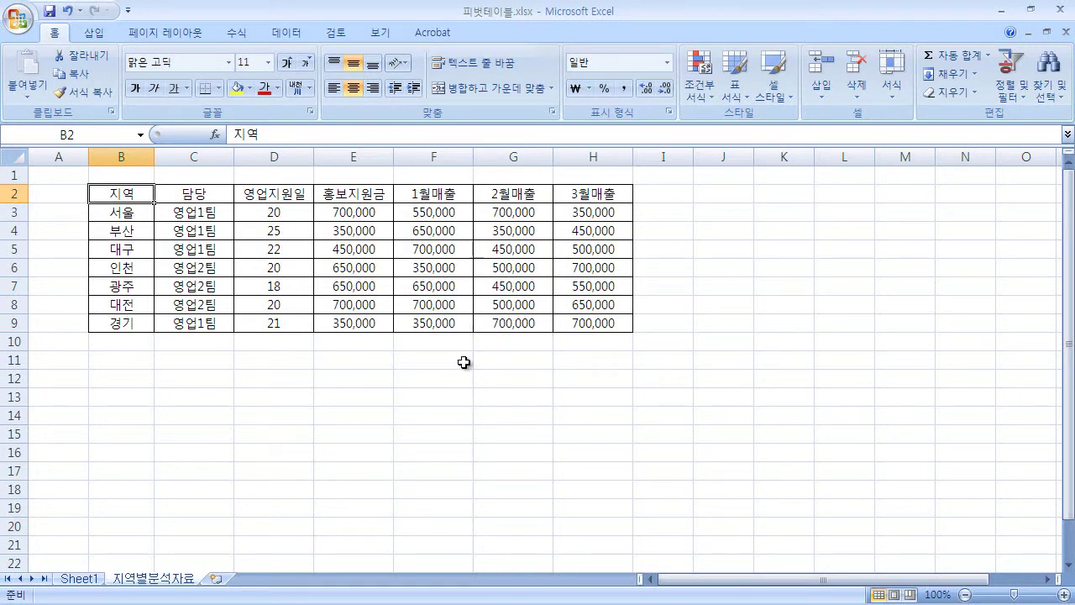
left_click(90, 580)
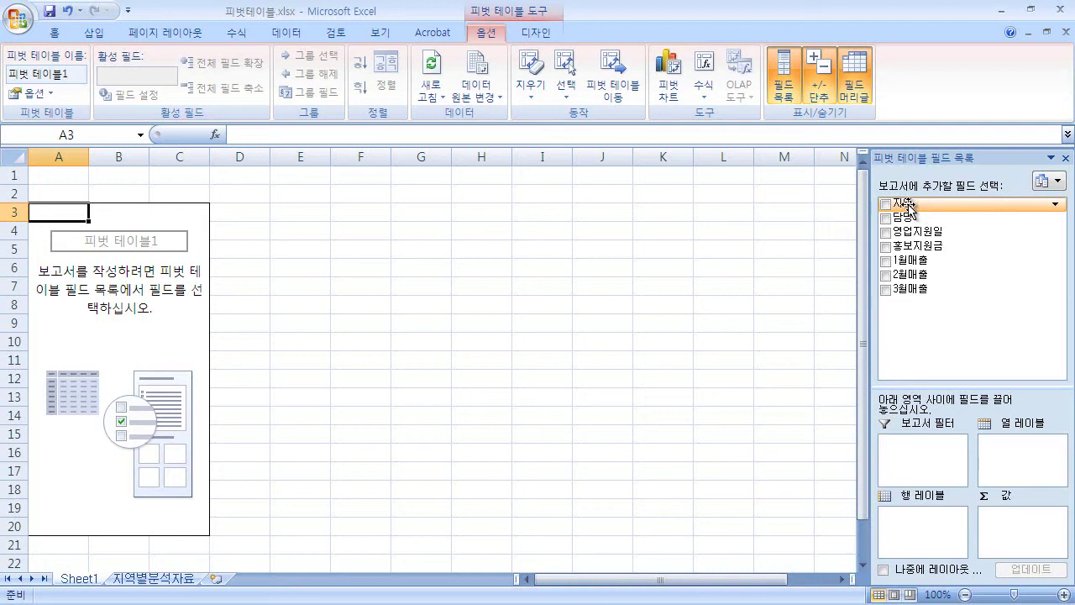
Step: Add 지역 as the pivot's row field, listing seven regions from 경기 to 인천
left_click_drag(907, 206, 921, 524)
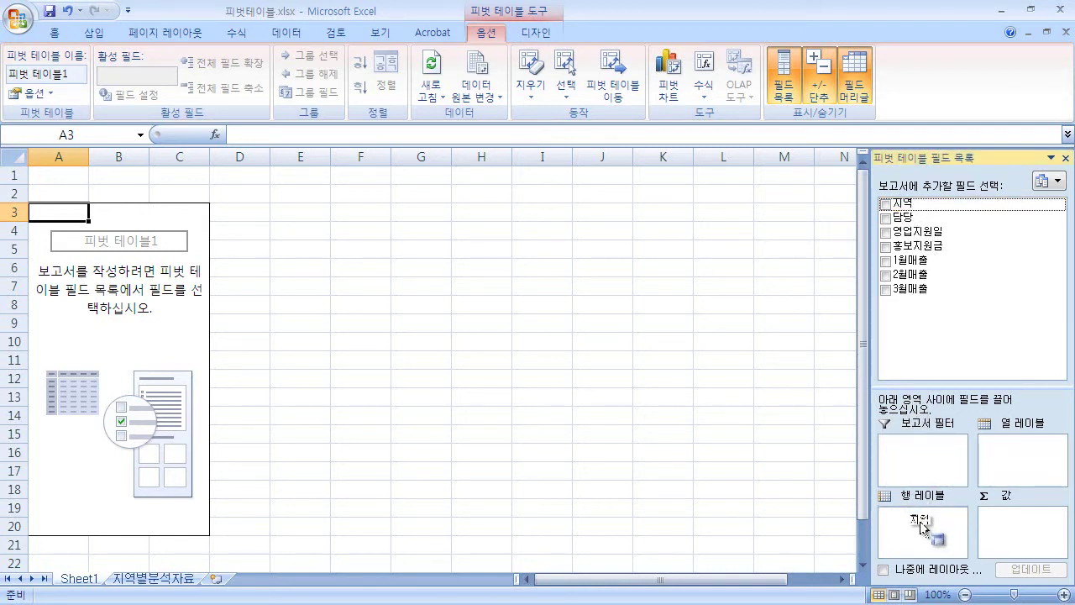
left_click_drag(921, 524, 928, 522)
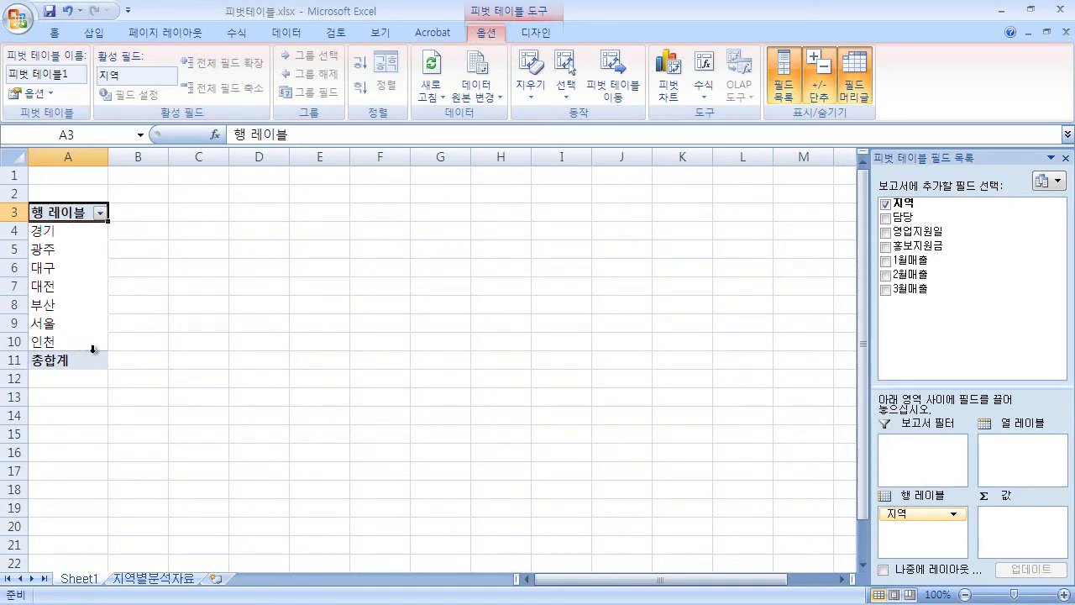
left_click(149, 581)
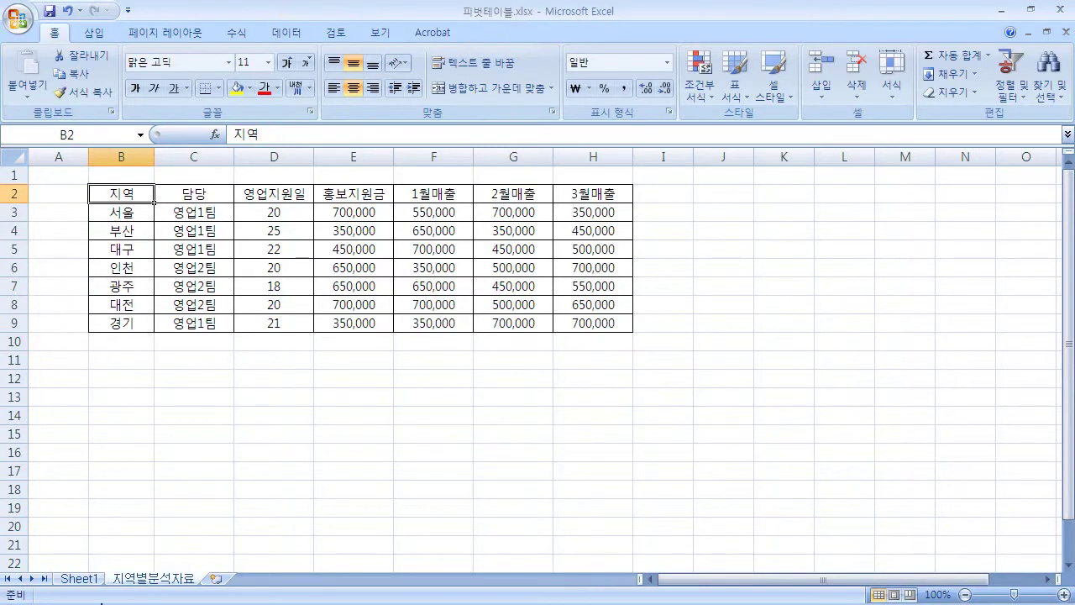
left_click(79, 578)
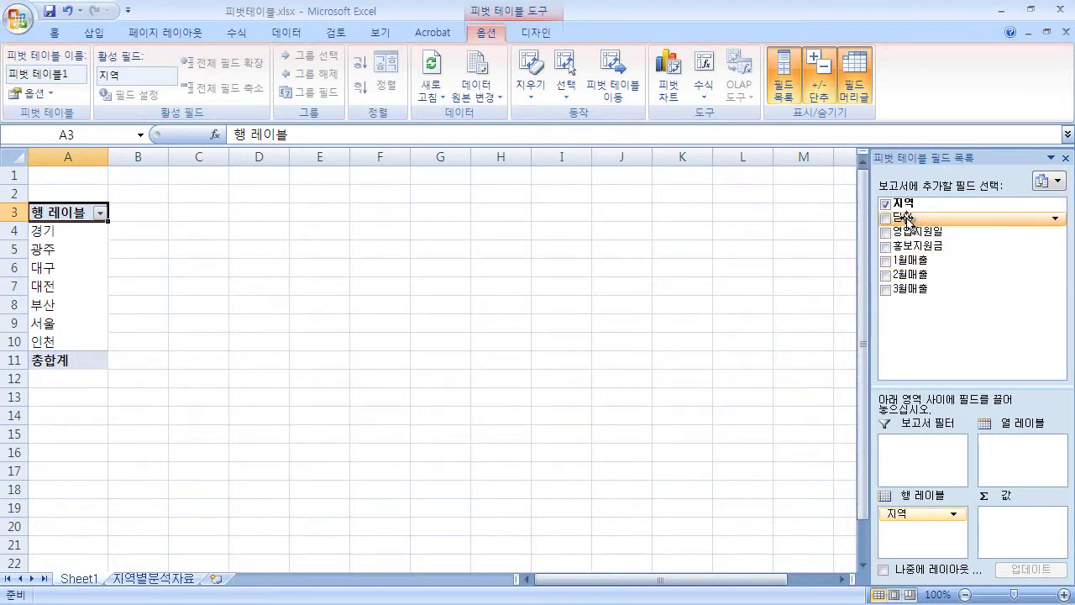
Step: Put 담당 into Column Labels and sum 1월매출 in the Values area
left_click_drag(909, 222, 1015, 464)
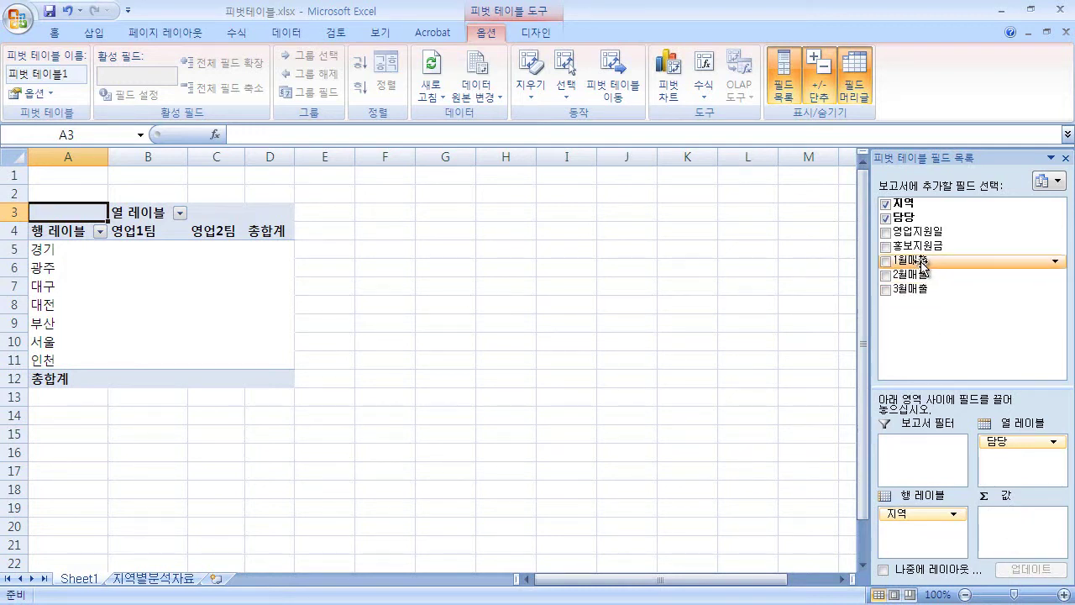
mouse_move(916, 261)
left_mouse_down()
mouse_move(995, 407)
mouse_move(1016, 527)
left_mouse_up()
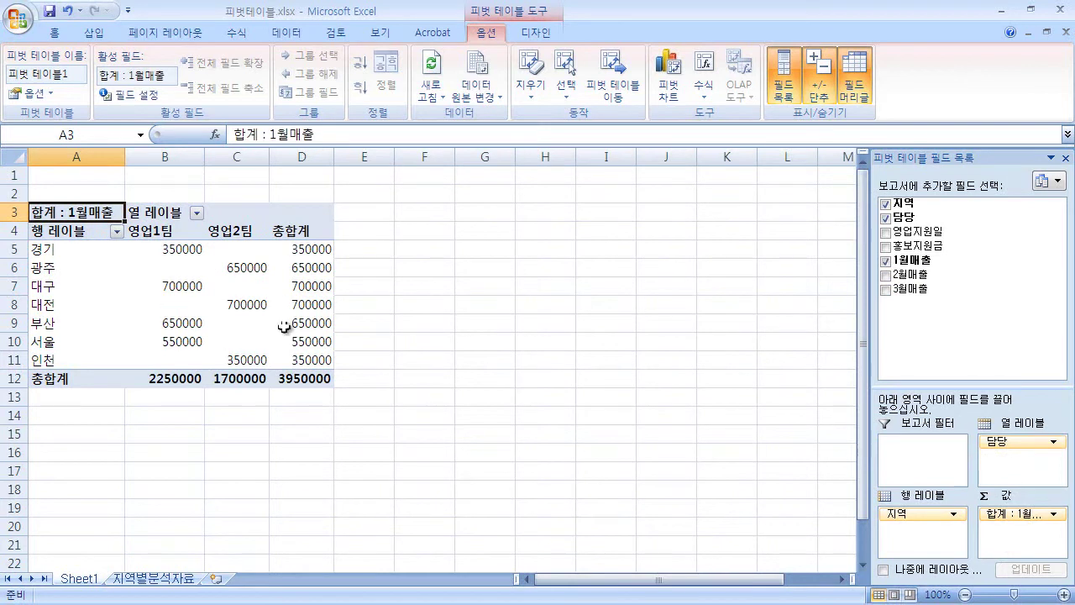
left_click(66, 380)
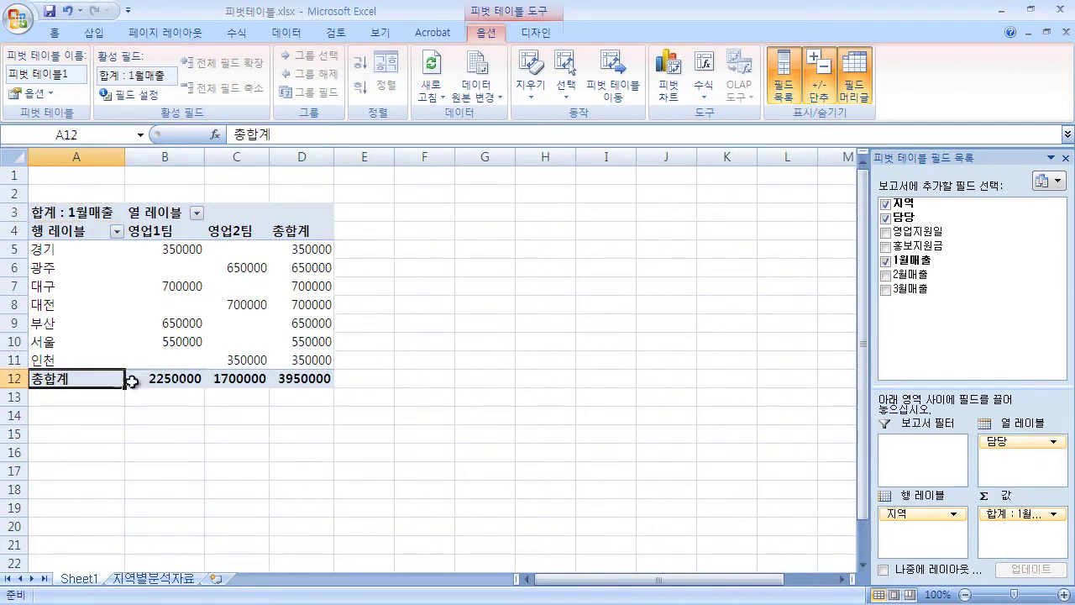
left_click_drag(132, 381, 298, 380)
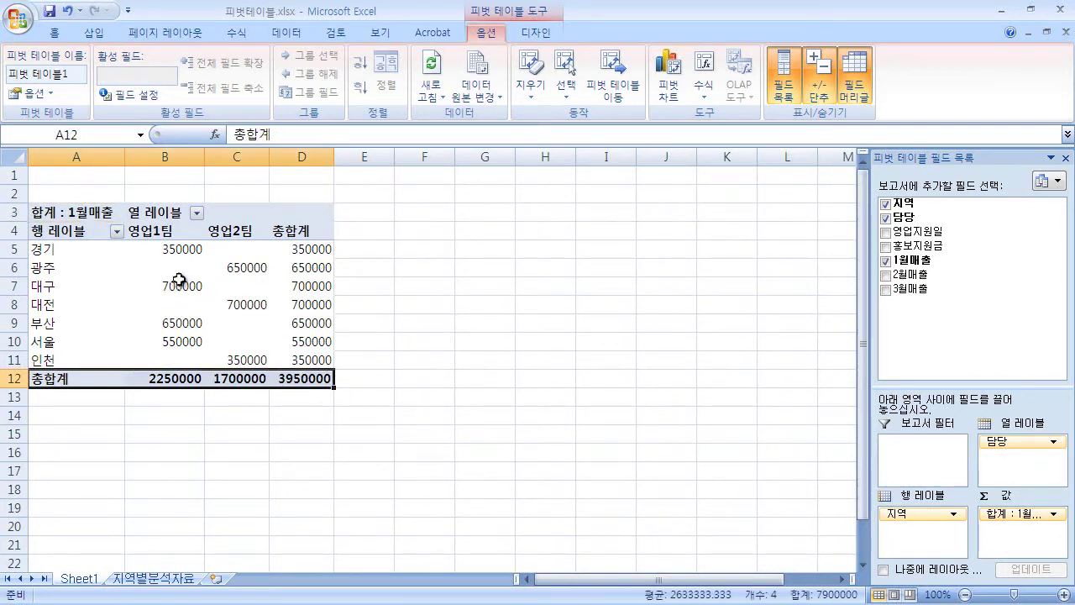
left_click_drag(172, 249, 256, 362)
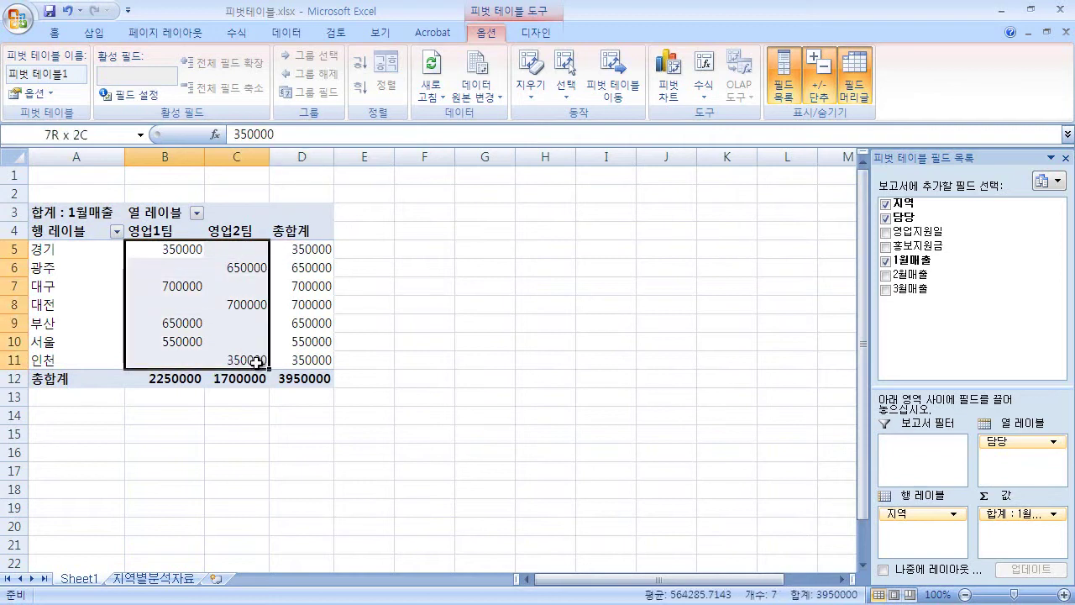
left_click_drag(305, 254, 312, 351)
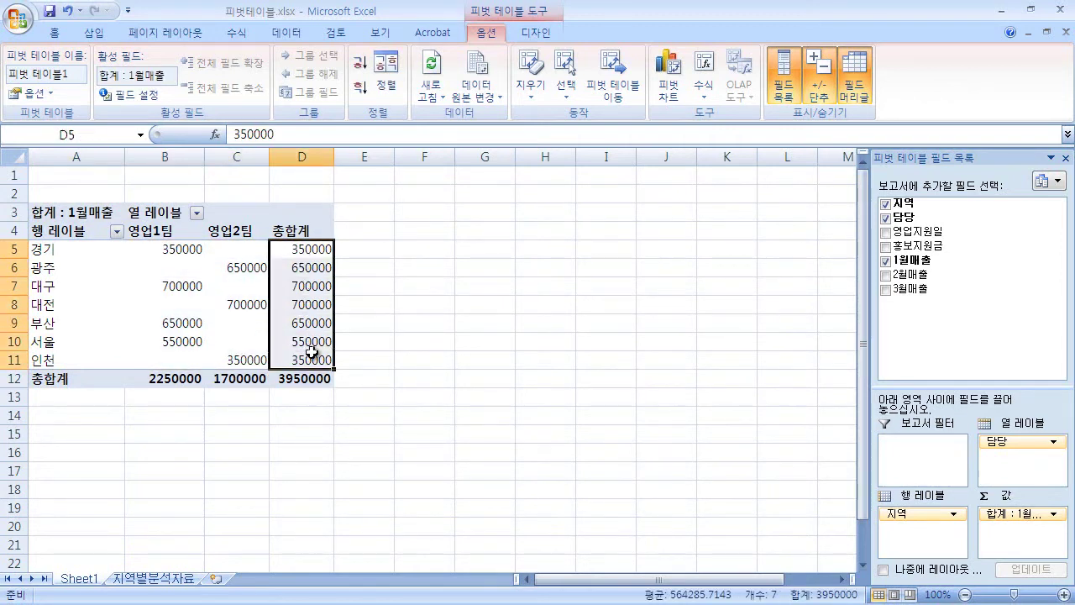
mouse_move(311, 354)
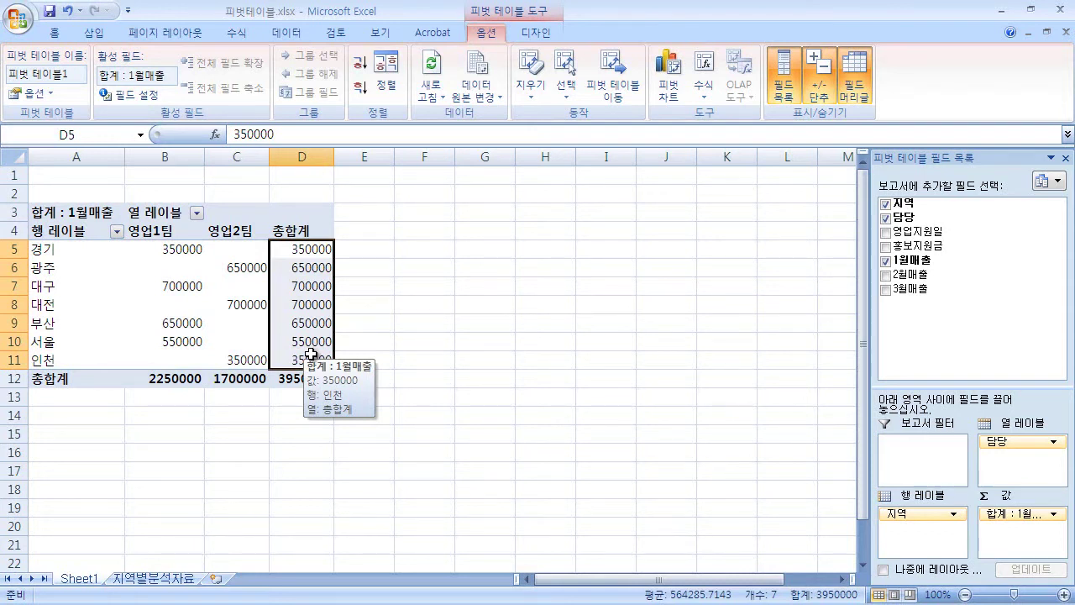
left_click(317, 223)
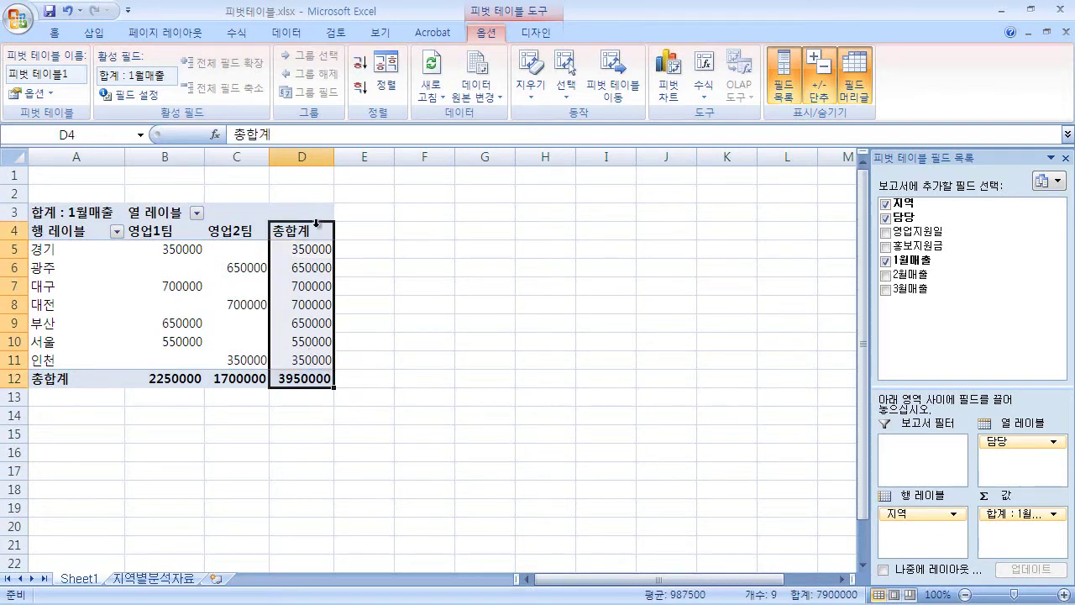
left_click_drag(65, 385, 302, 382)
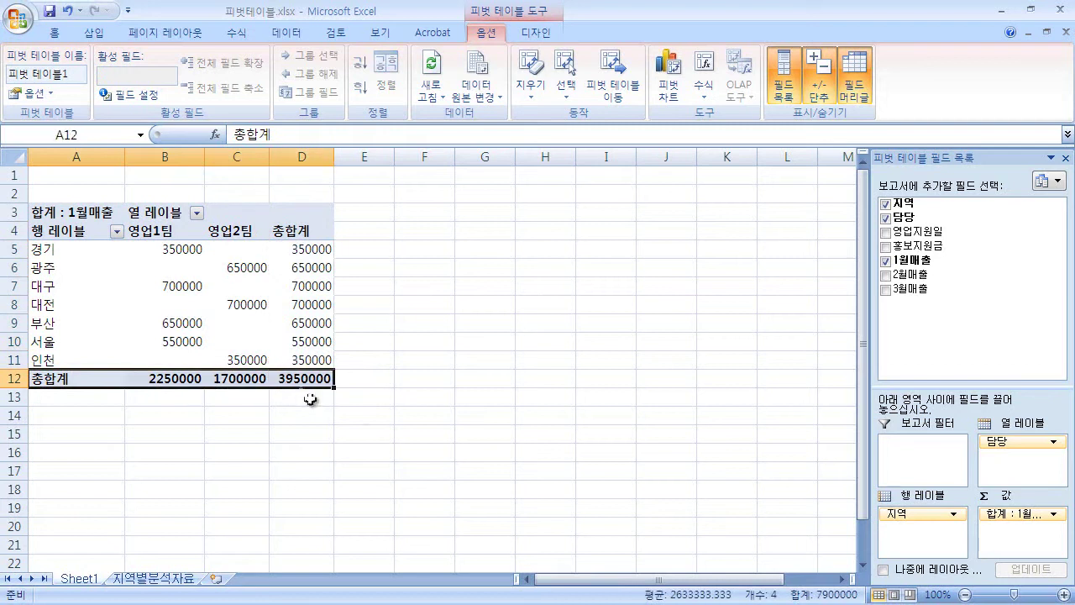
left_click(420, 414)
left_click(179, 250)
left_click_drag(179, 250, 257, 341)
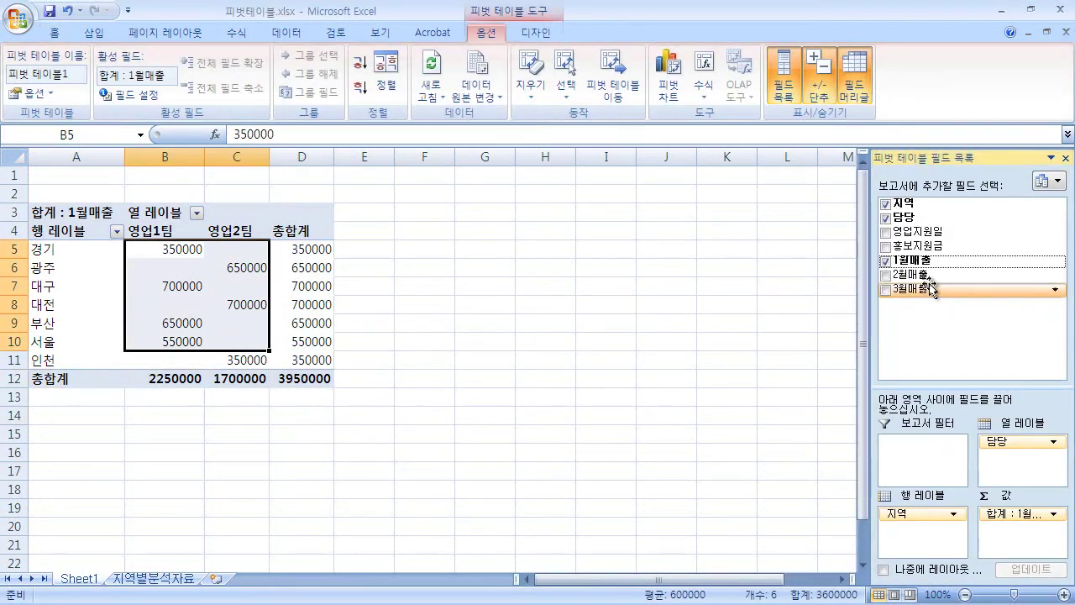
Step: Add 2월매출 and 3월매출 as summed values in the pivot table
left_click_drag(911, 274, 1020, 531)
left_click(718, 459)
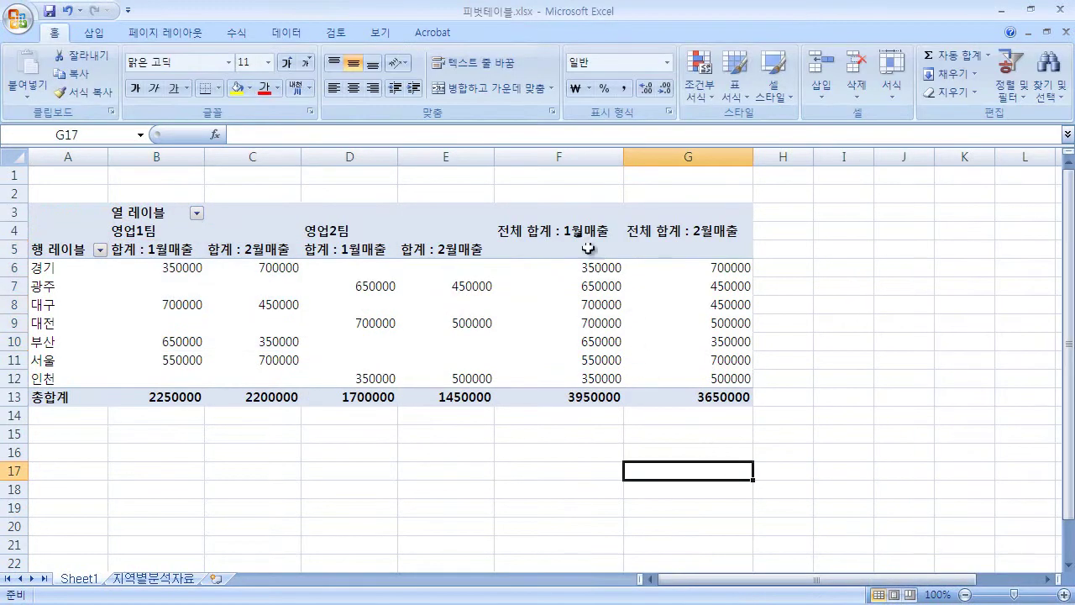
left_click(520, 308)
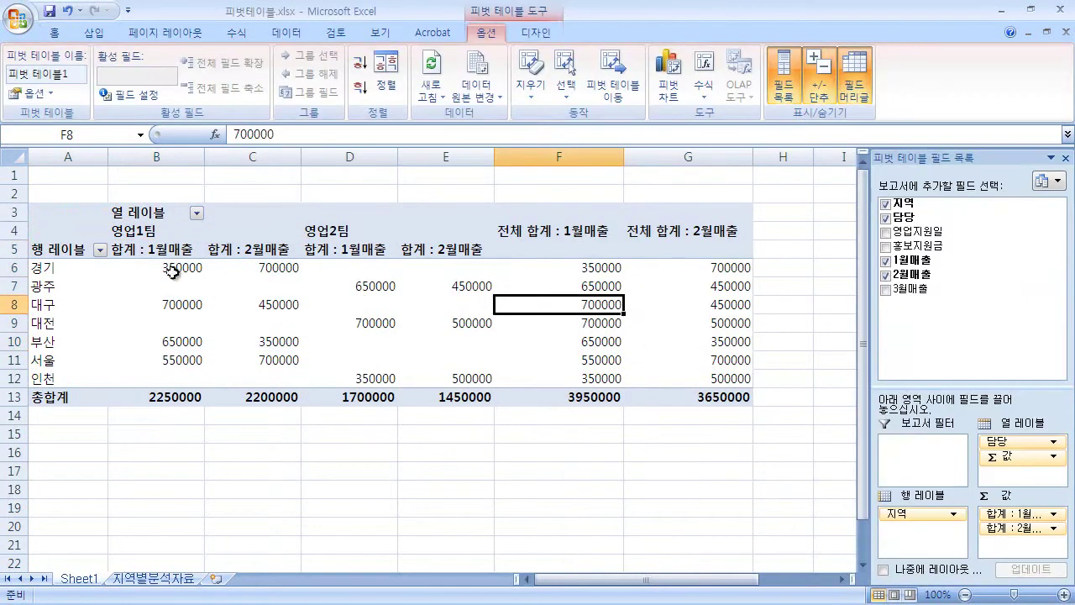
left_click_drag(172, 272, 470, 377)
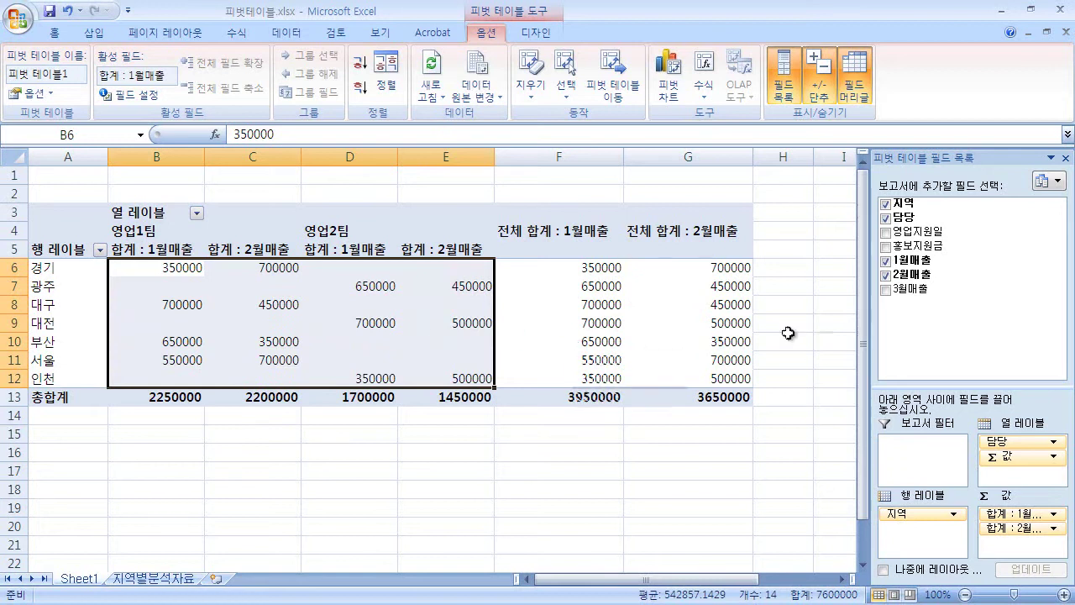
left_click_drag(909, 288, 1025, 544)
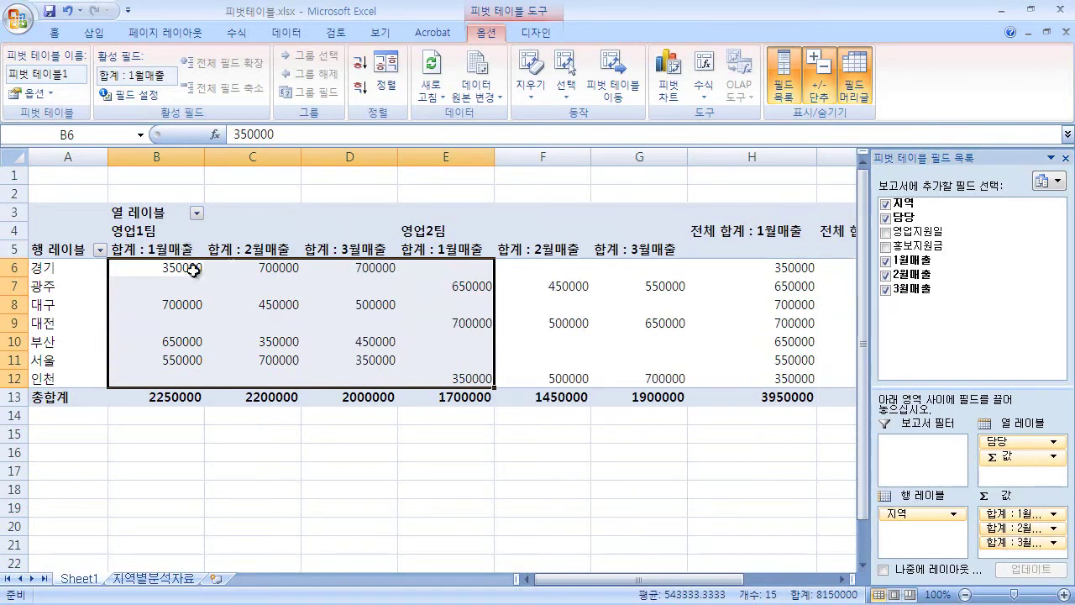
left_click(553, 312)
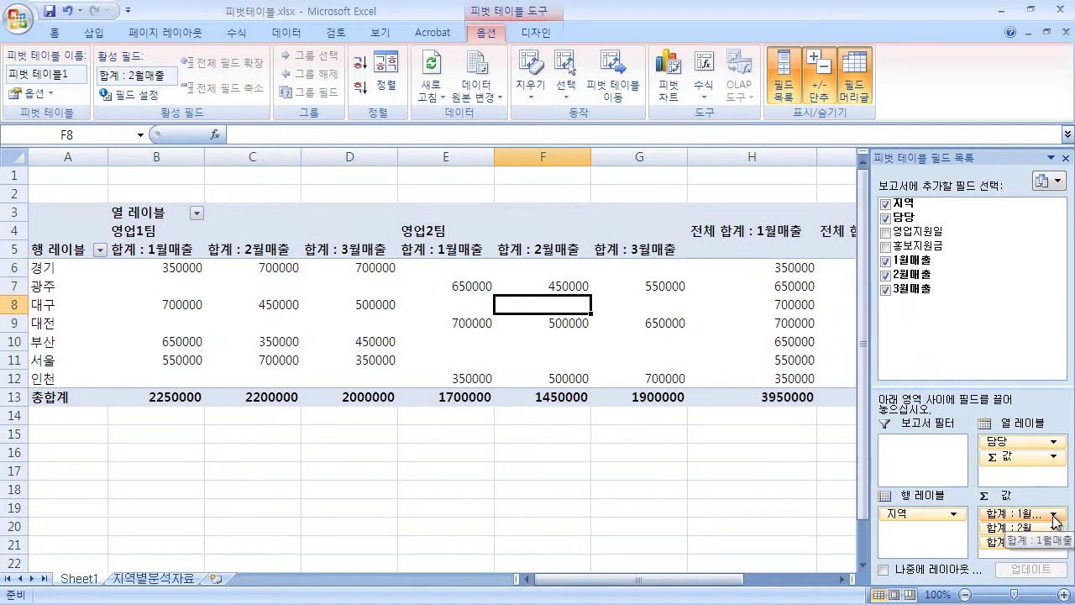
Step: Summarise 1월매출 by 평균 instead of sum in Value Field Settings
left_click(1054, 514)
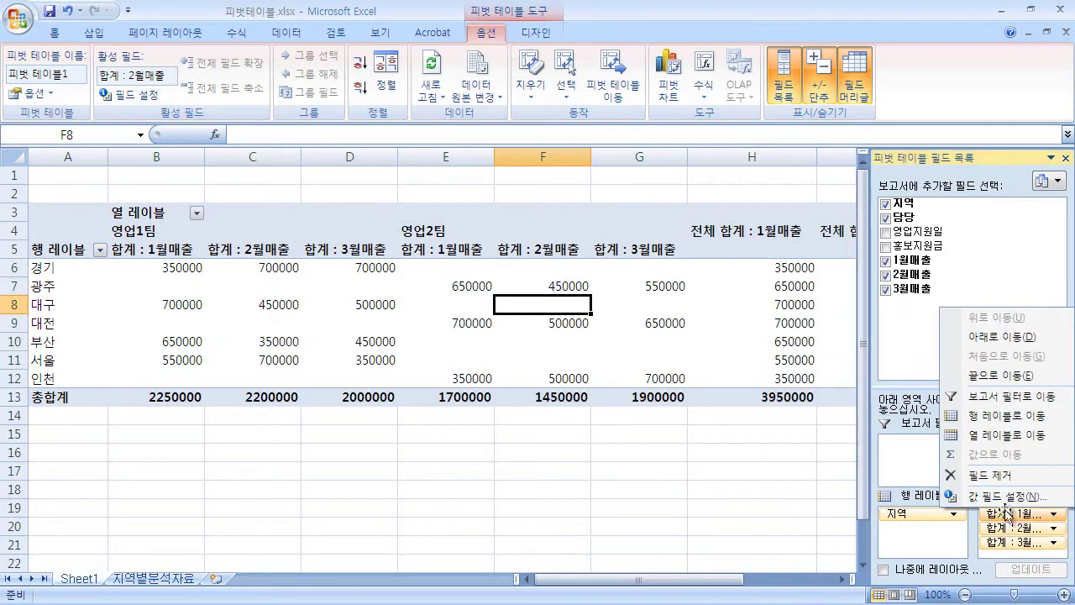
left_click(1039, 502)
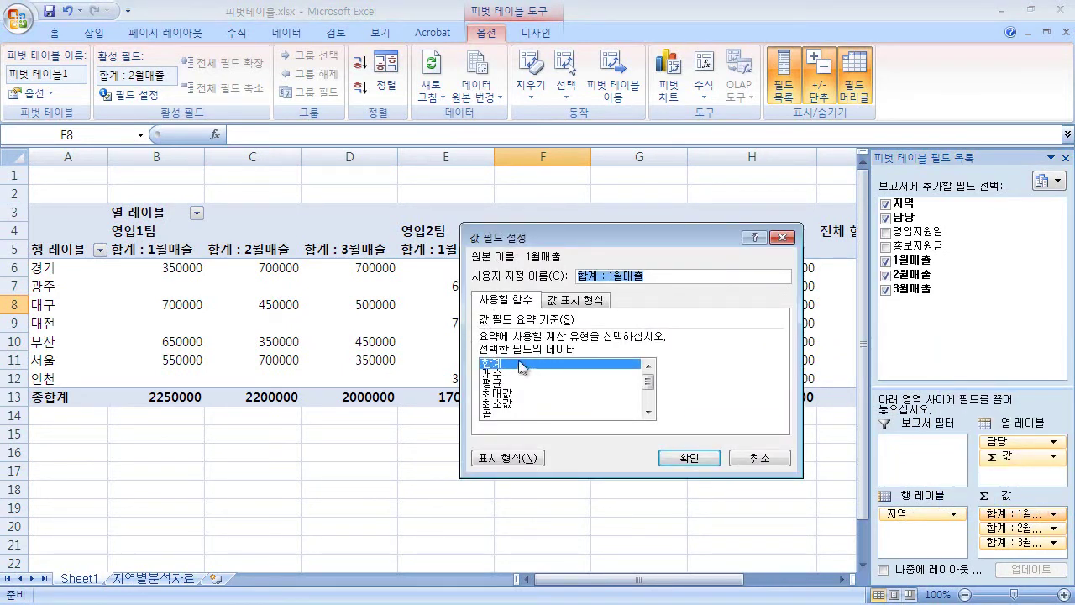
left_click(497, 383)
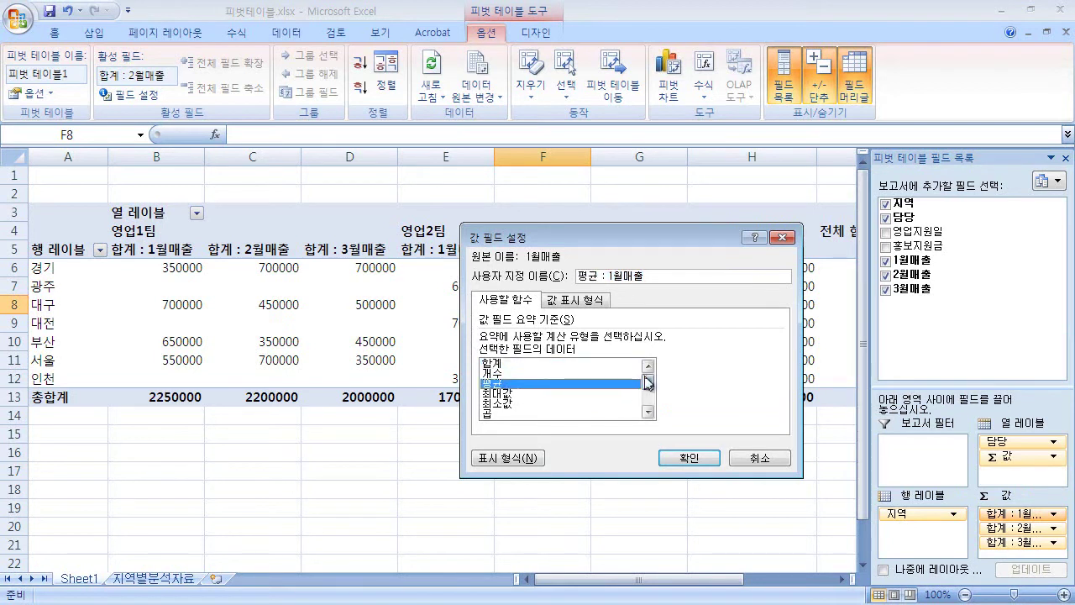
left_click_drag(647, 381, 653, 363)
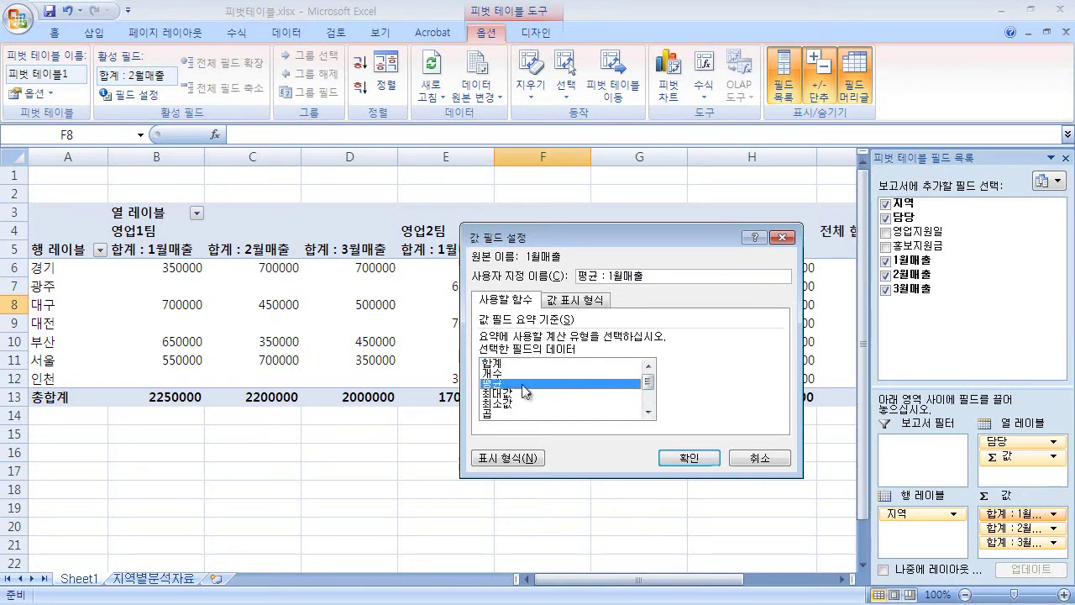
left_click(709, 460)
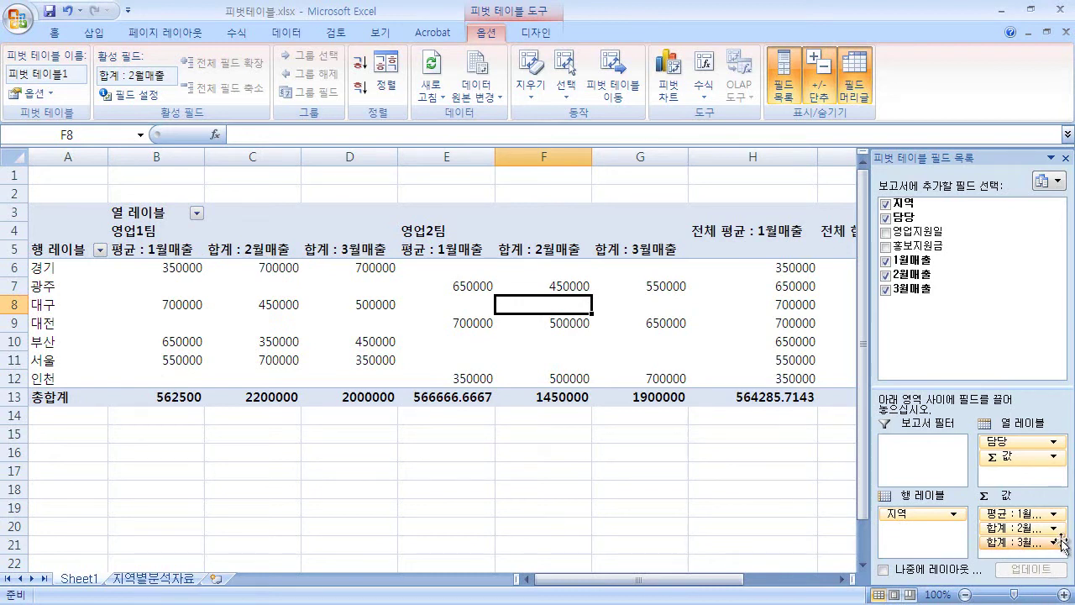
Step: Change the 2월매출 value field to 평균
left_click(1054, 528)
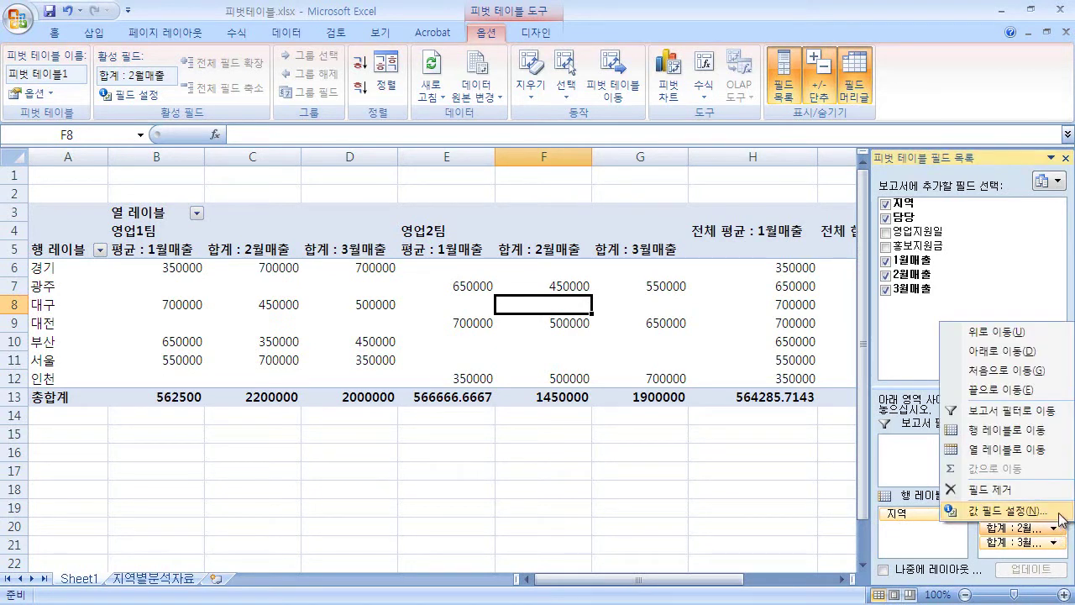
left_click(1059, 514)
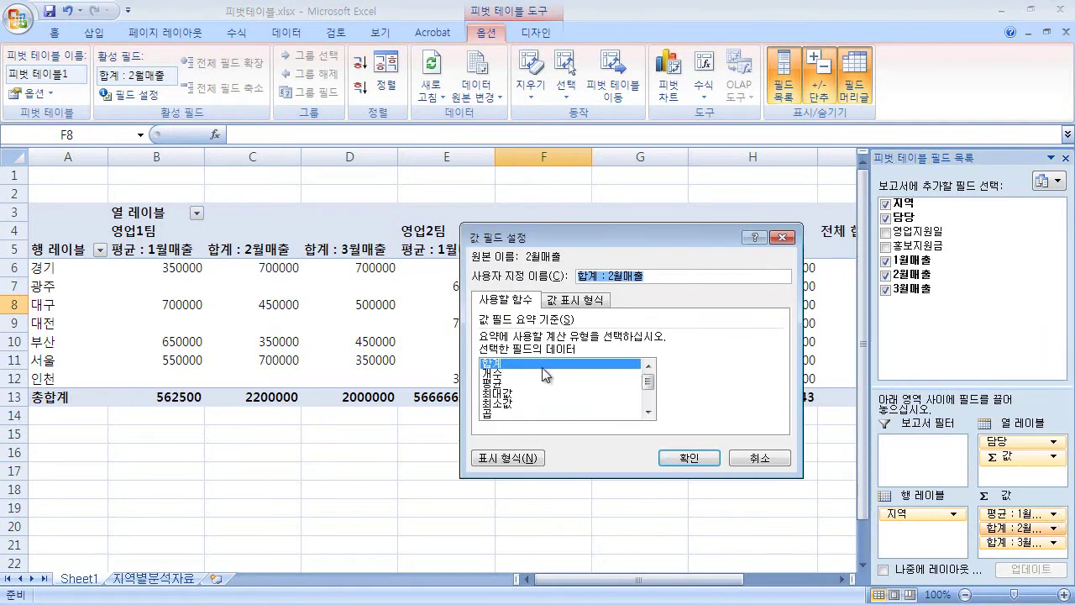
left_click(505, 384)
left_click(689, 458)
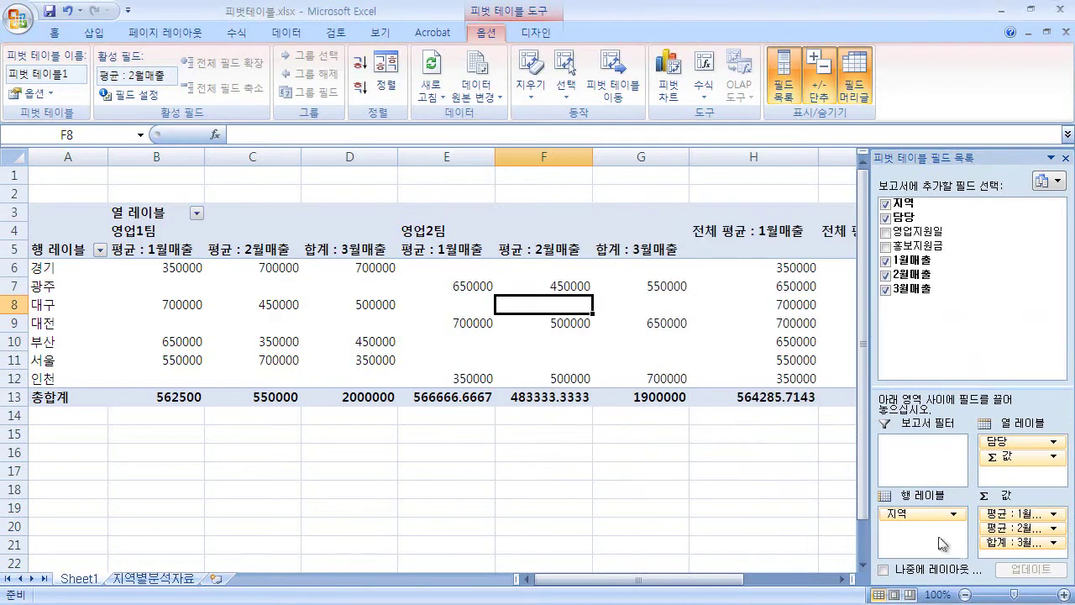
Step: Change the 3월매출 value field to 평균
left_click(1001, 542)
left_click(997, 525)
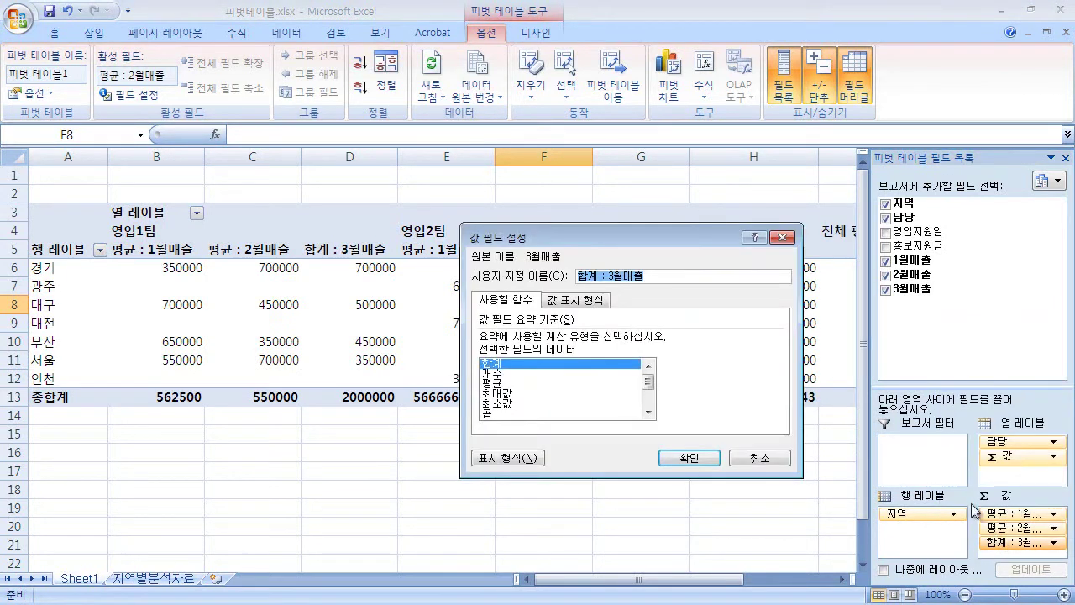
left_click(498, 385)
left_click(676, 454)
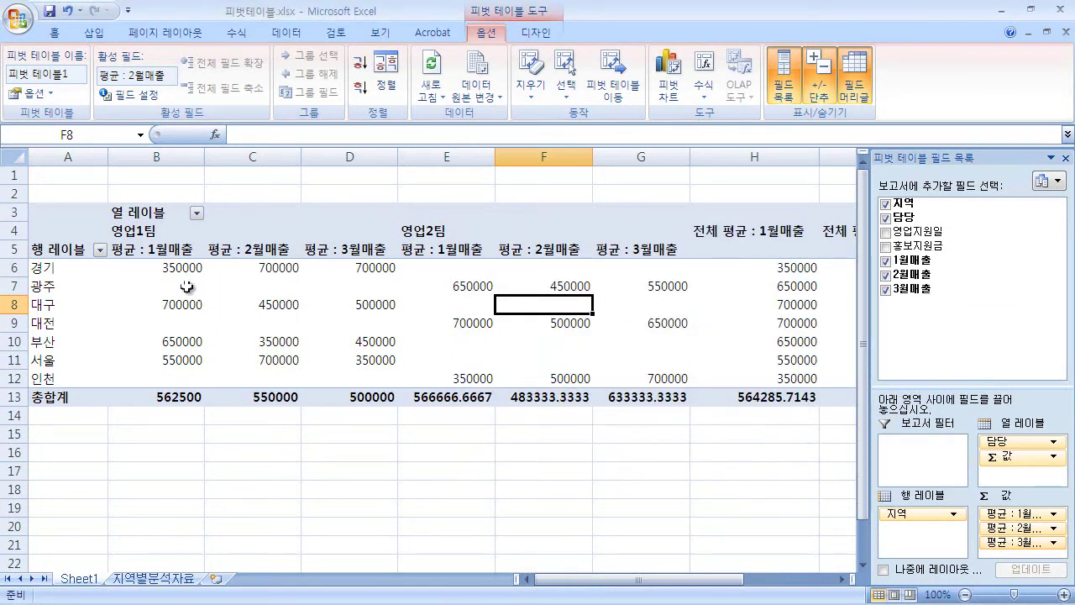
left_click(211, 250)
left_click(148, 250)
left_click(252, 250)
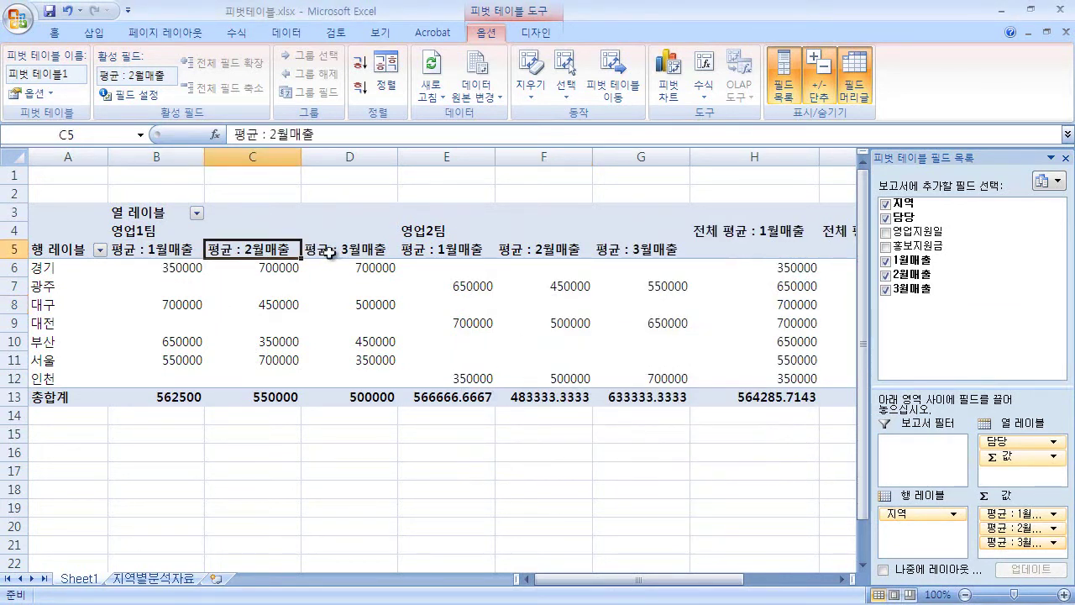
left_click(345, 252)
left_click(446, 252)
left_click(557, 252)
left_click(637, 252)
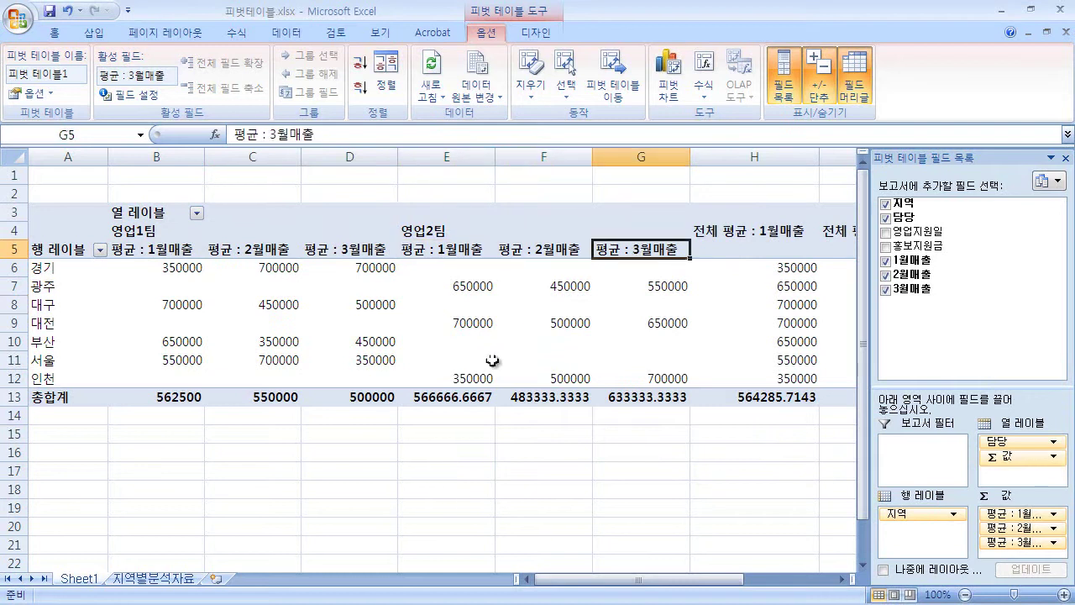
left_click(370, 454)
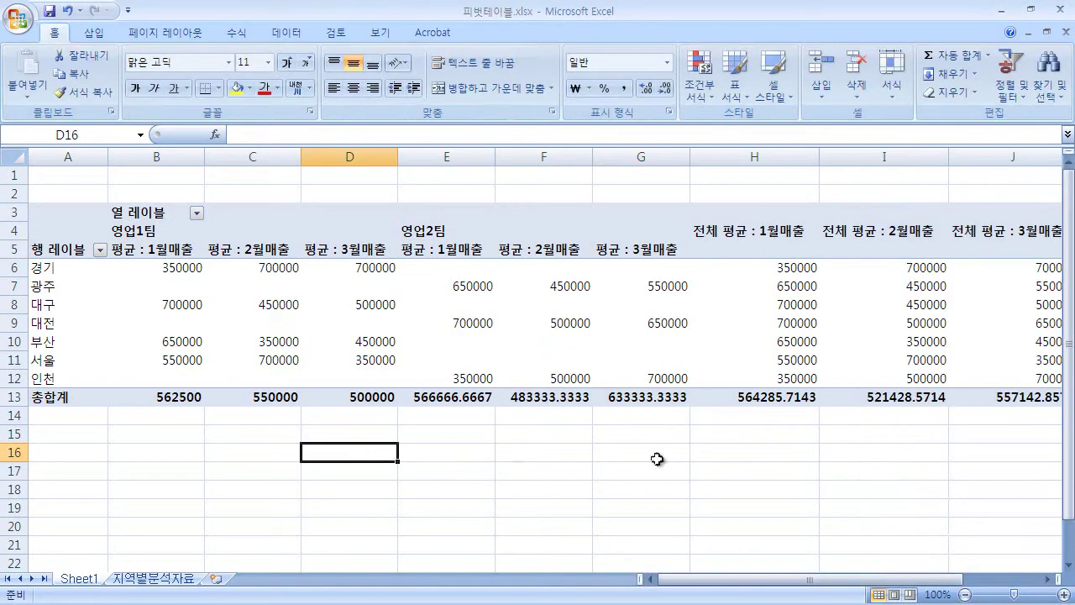
left_click(391, 268)
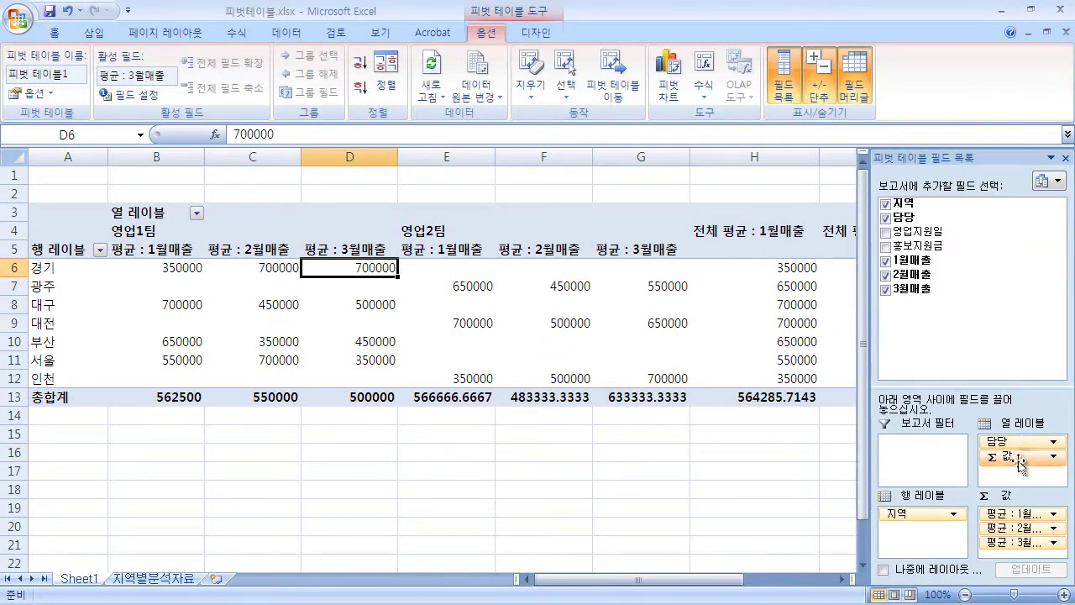
left_click_drag(1010, 459, 1012, 466)
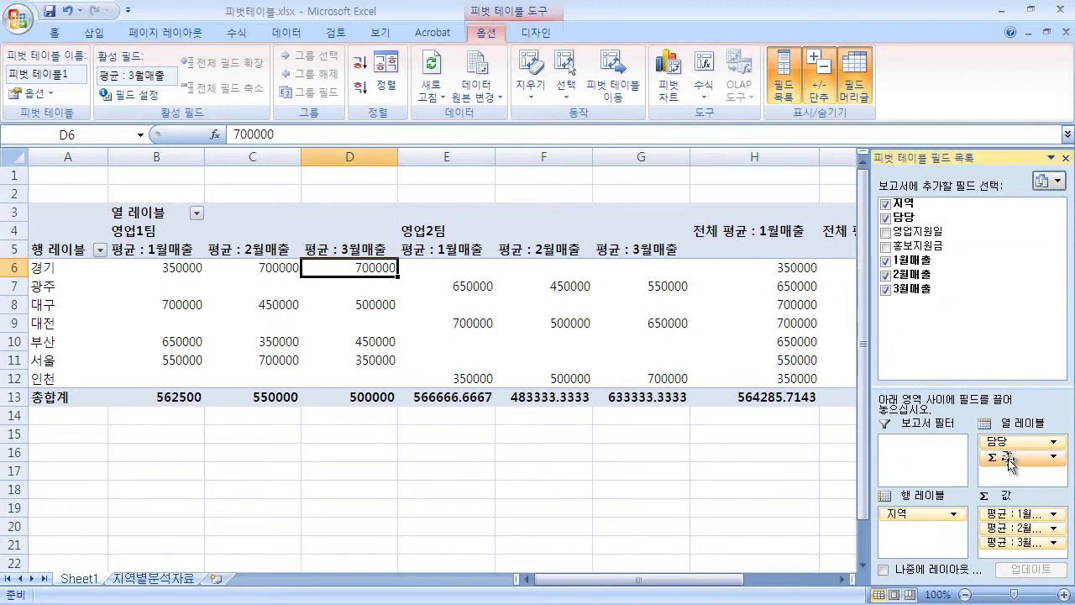
left_click(148, 232)
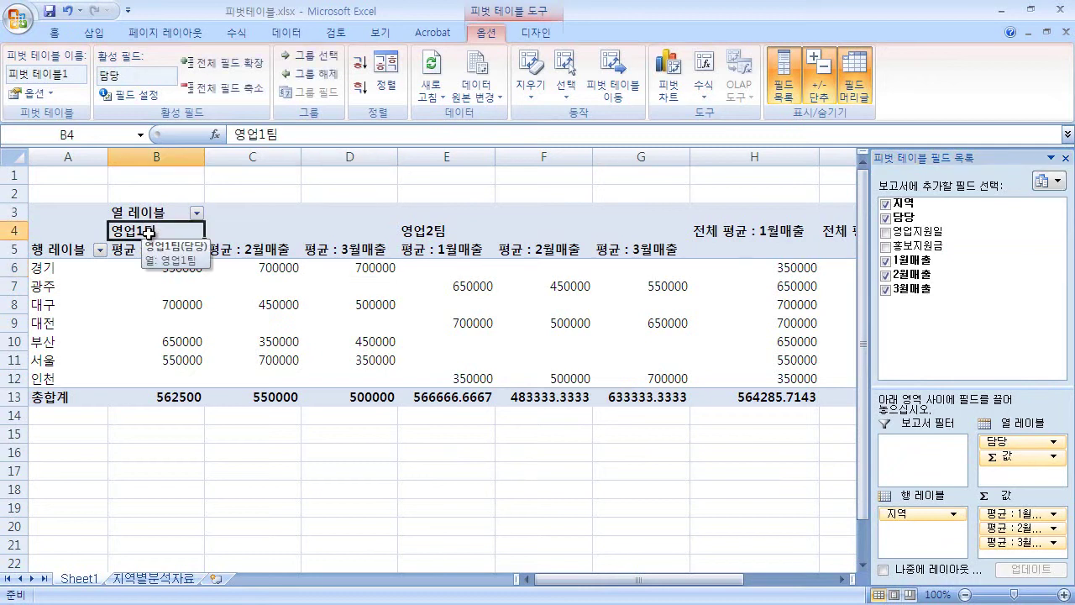
left_click(420, 234)
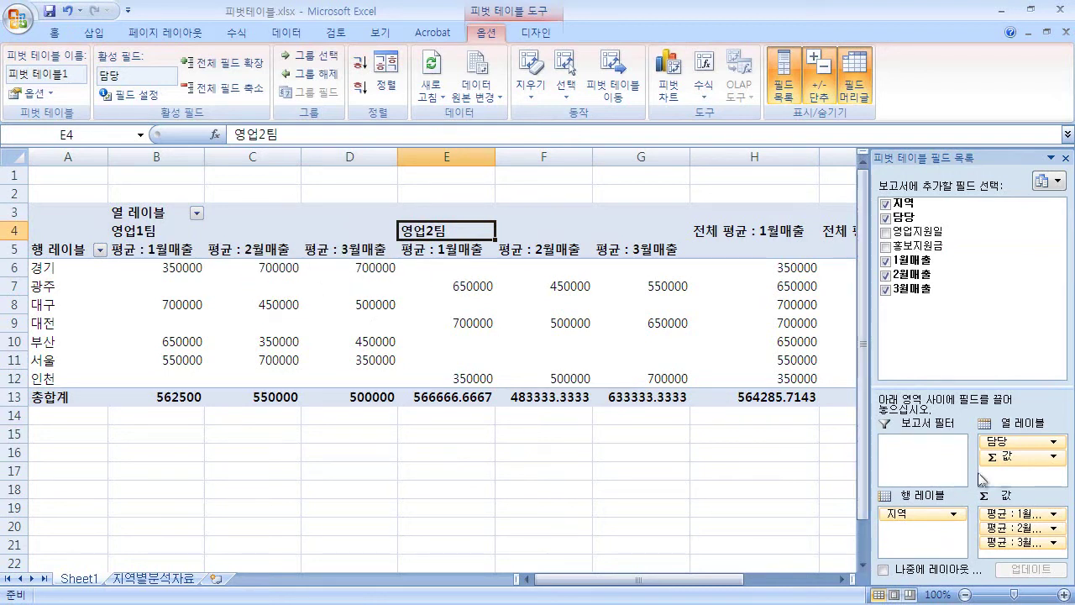
mouse_move(999, 456)
left_mouse_down()
mouse_move(996, 476)
mouse_move(939, 531)
mouse_move(946, 538)
left_mouse_up()
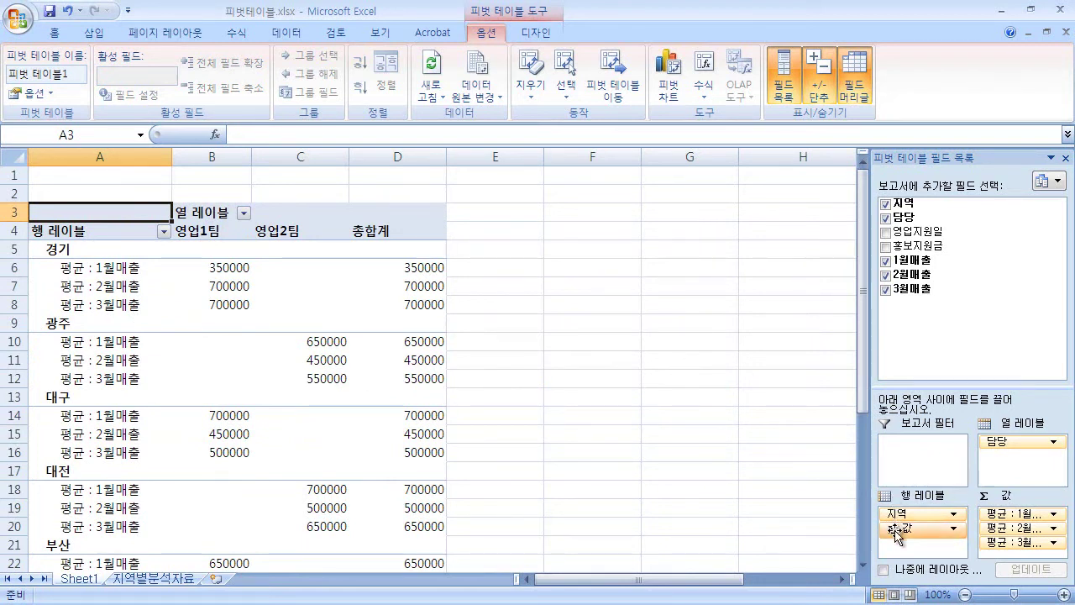
mouse_move(896, 528)
left_mouse_down()
mouse_move(971, 518)
mouse_move(1008, 460)
left_mouse_up()
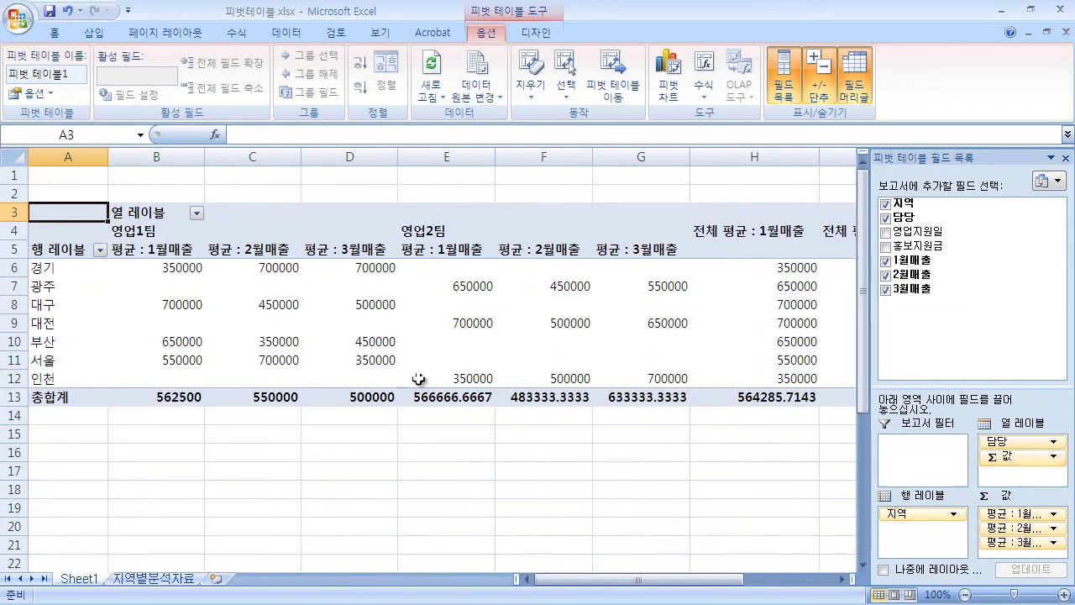
mouse_move(402, 388)
left_click(350, 487)
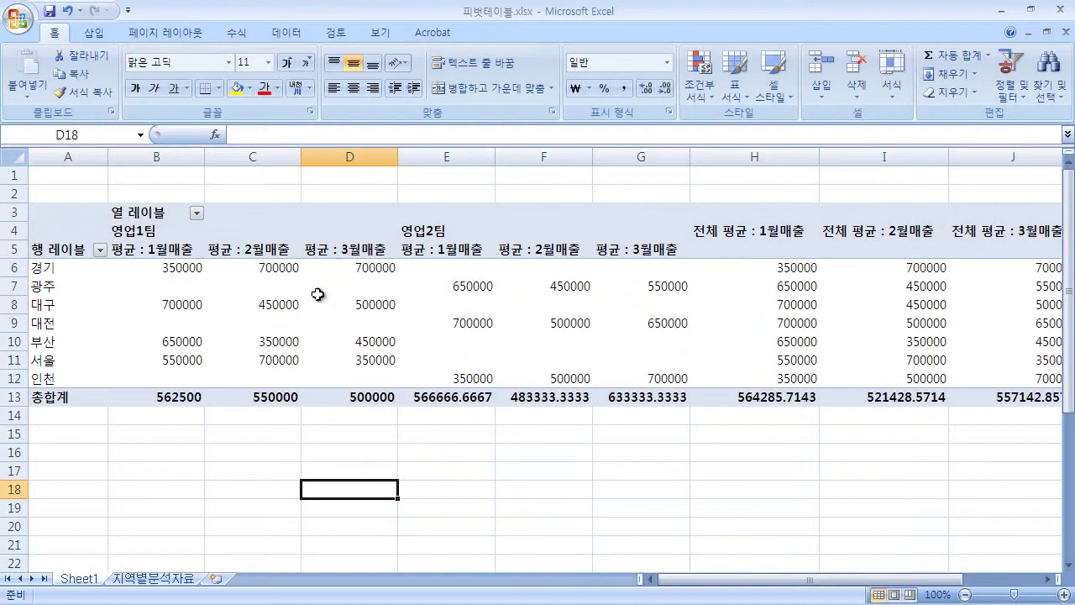
left_click(183, 291)
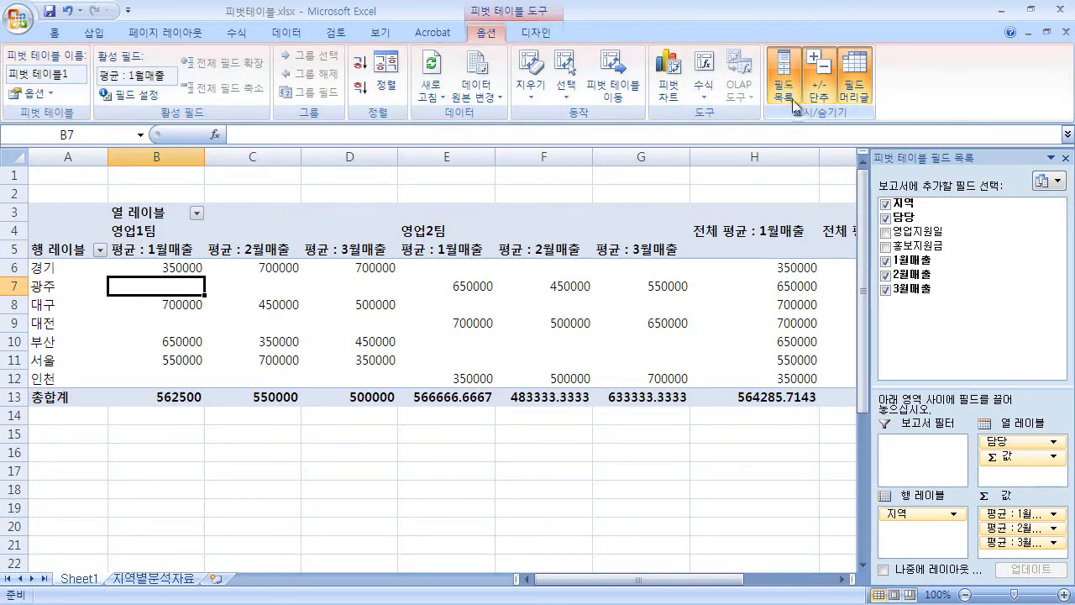
Step: Apply 피벗 스타일 보통 12 from the expanded PivotTable Styles gallery
left_click(537, 34)
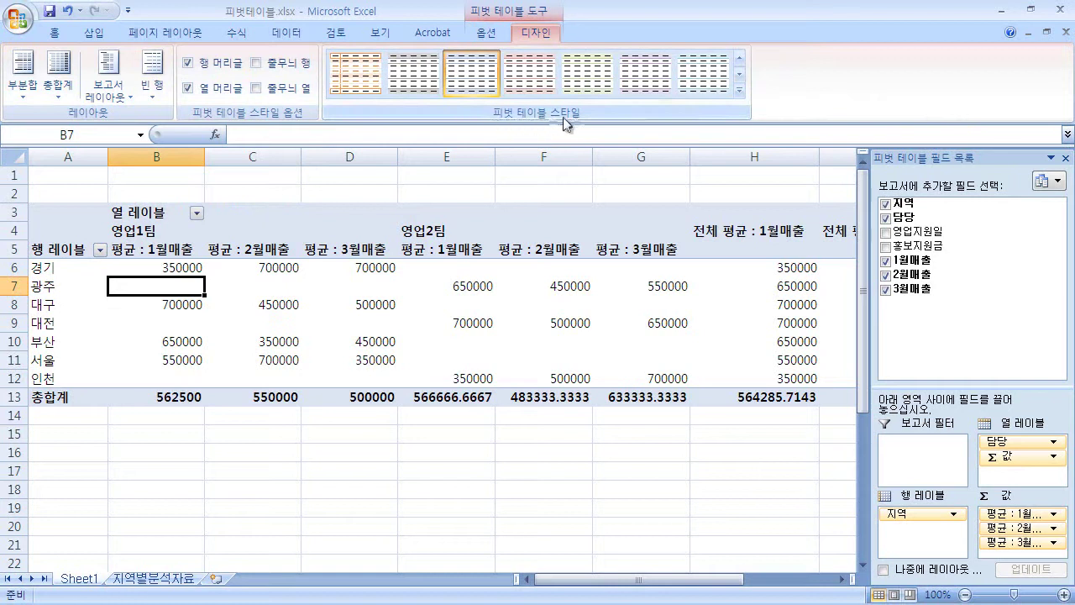
left_click(739, 90)
mouse_move(743, 92)
left_mouse_down()
mouse_move(754, 229)
mouse_move(745, 84)
left_mouse_up()
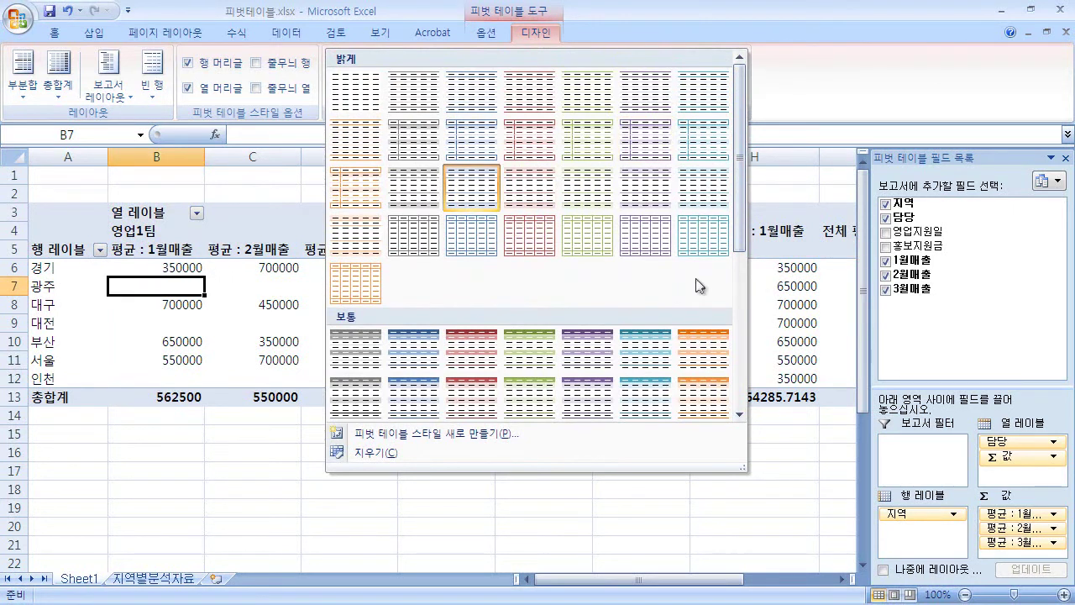
left_click_drag(737, 202, 739, 290)
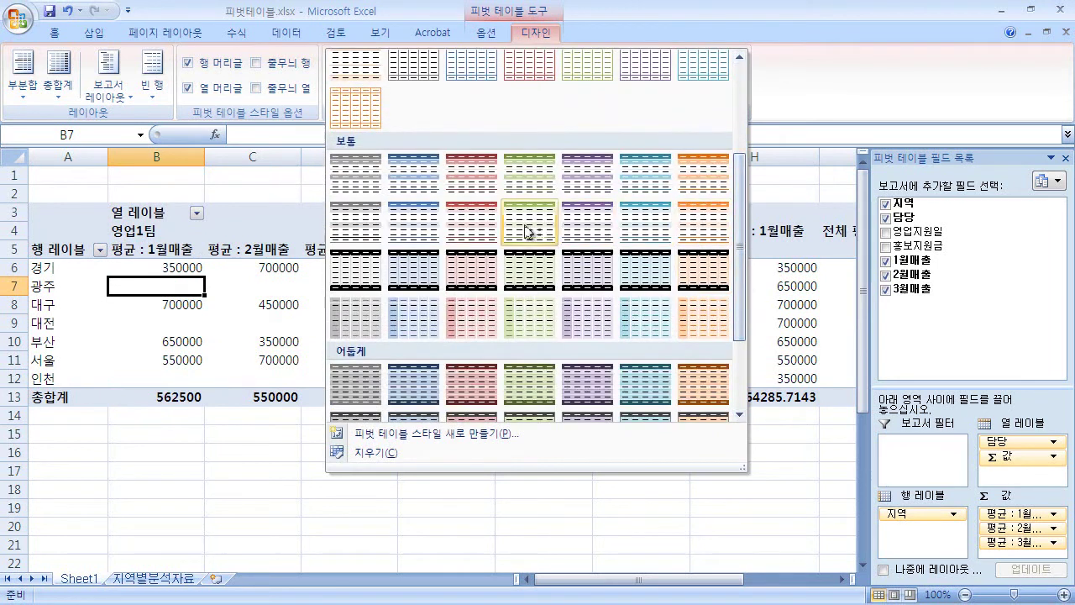
left_click(603, 237)
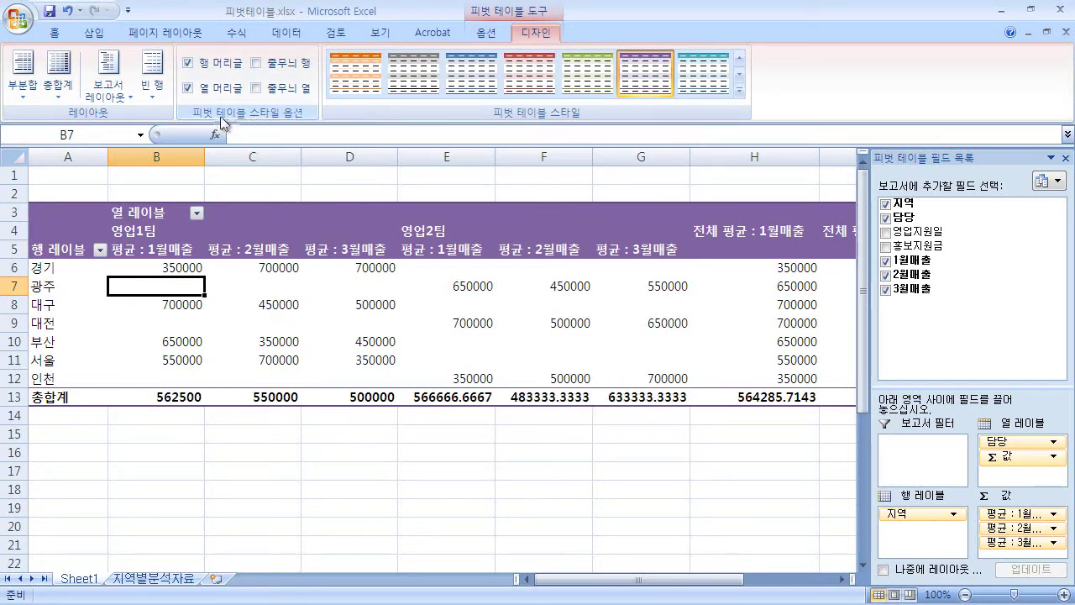
Step: Toggle Row Headers and Column Headers off and back on, leaving both enabled
left_click(187, 63)
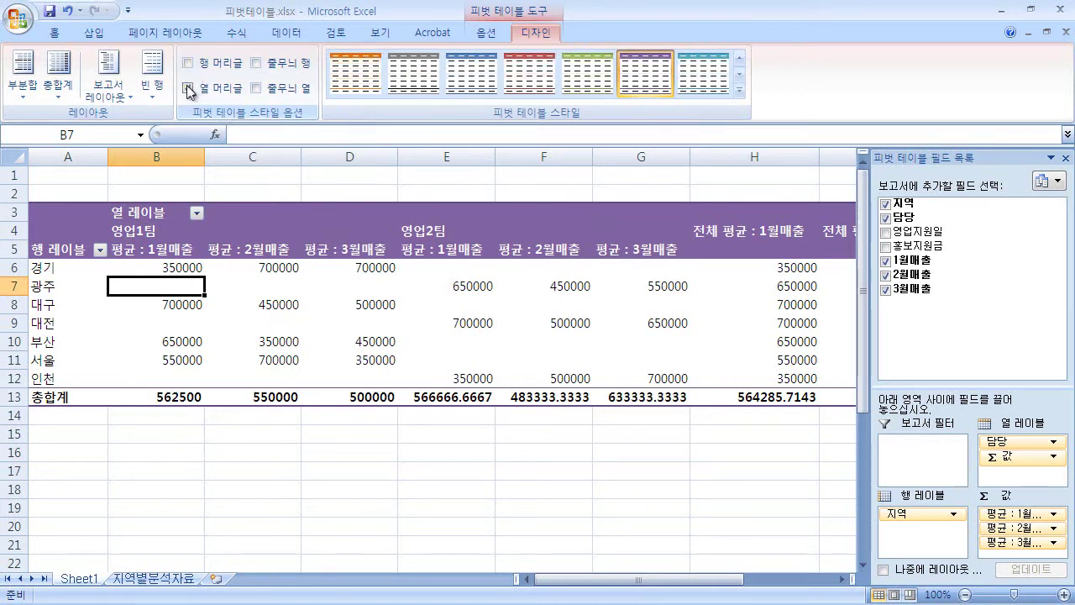
left_click(187, 87)
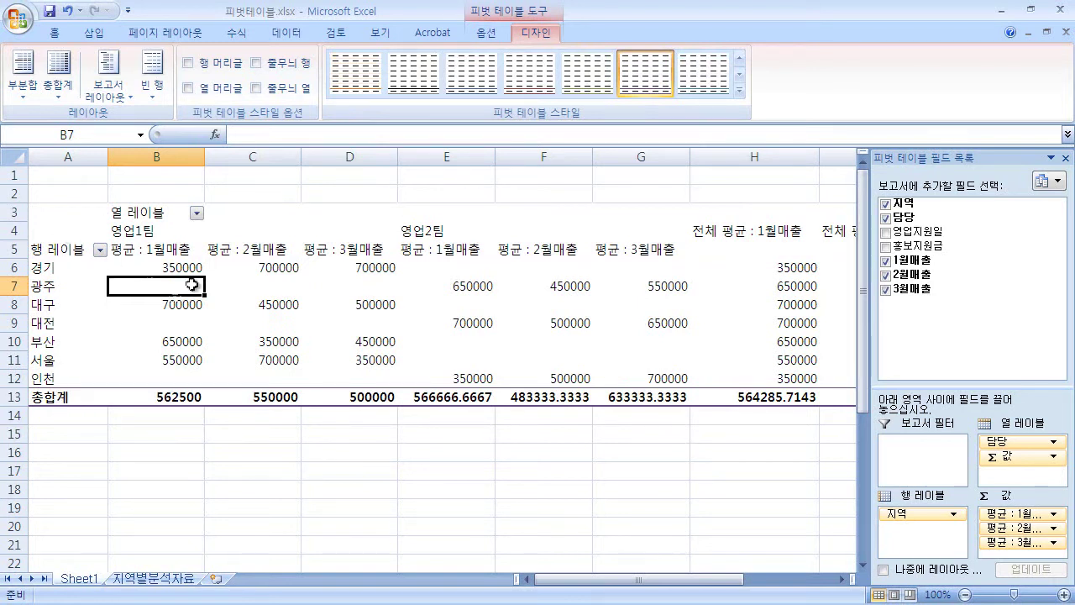
left_click(187, 63)
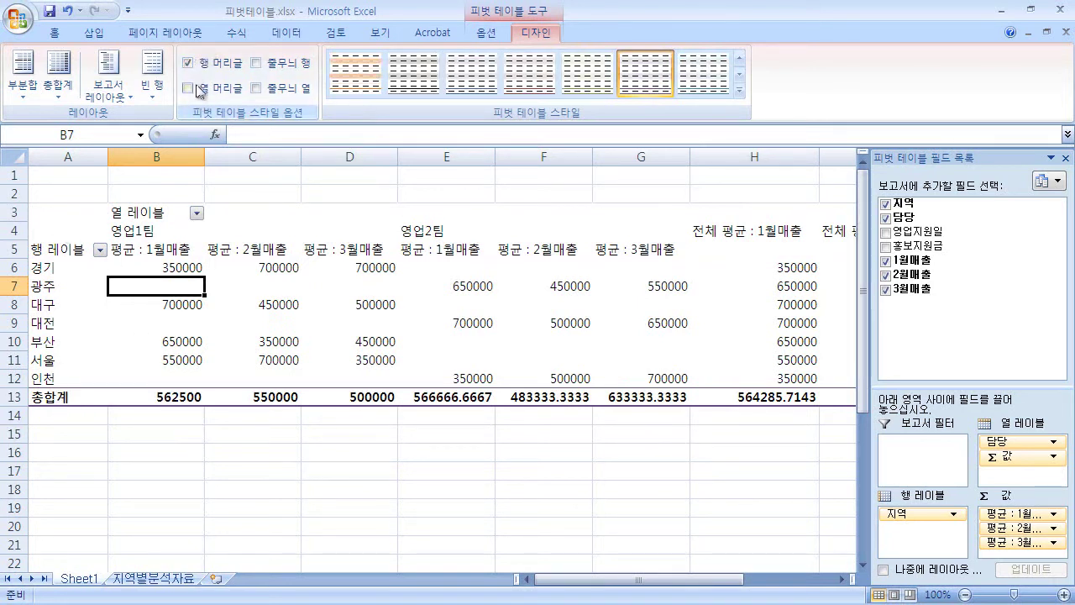
left_click(187, 87)
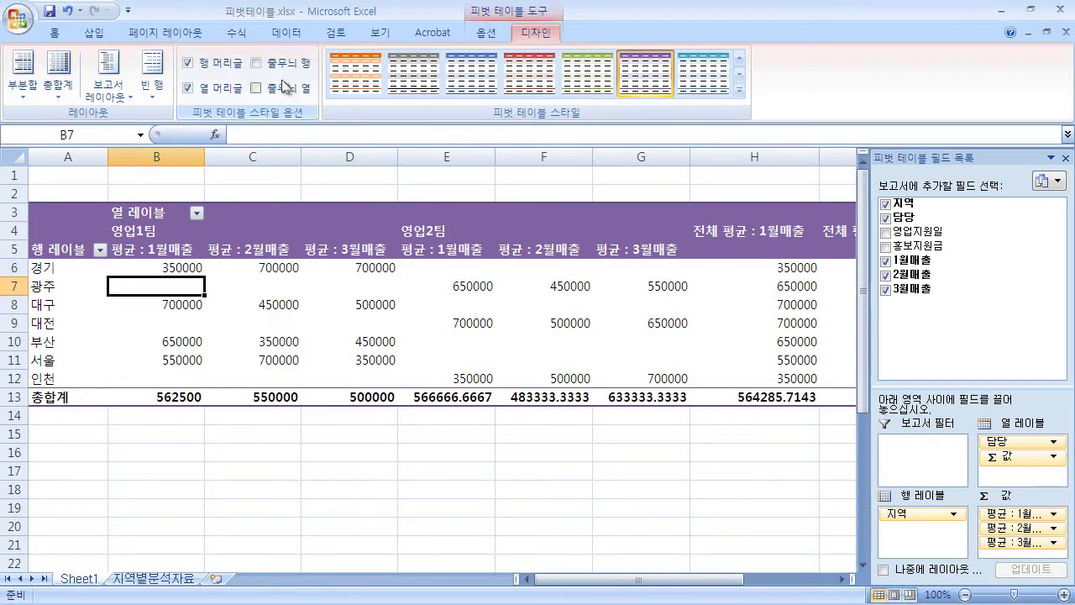
Step: Try Banded Rows and Banded Columns, then leave both unchecked
left_click(257, 62)
left_click(258, 61)
left_click(258, 89)
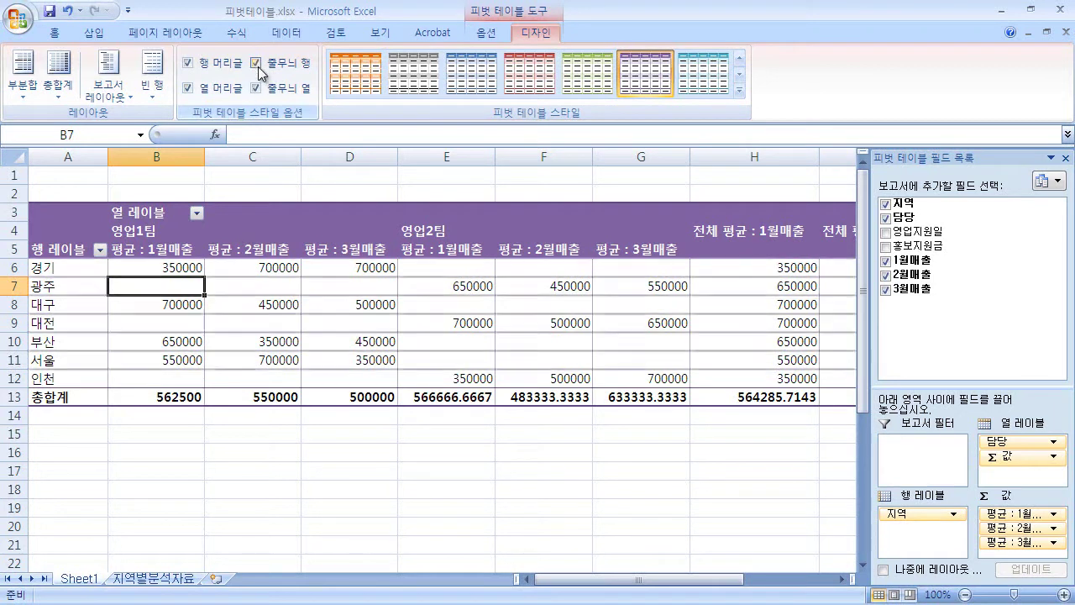
left_click(258, 88)
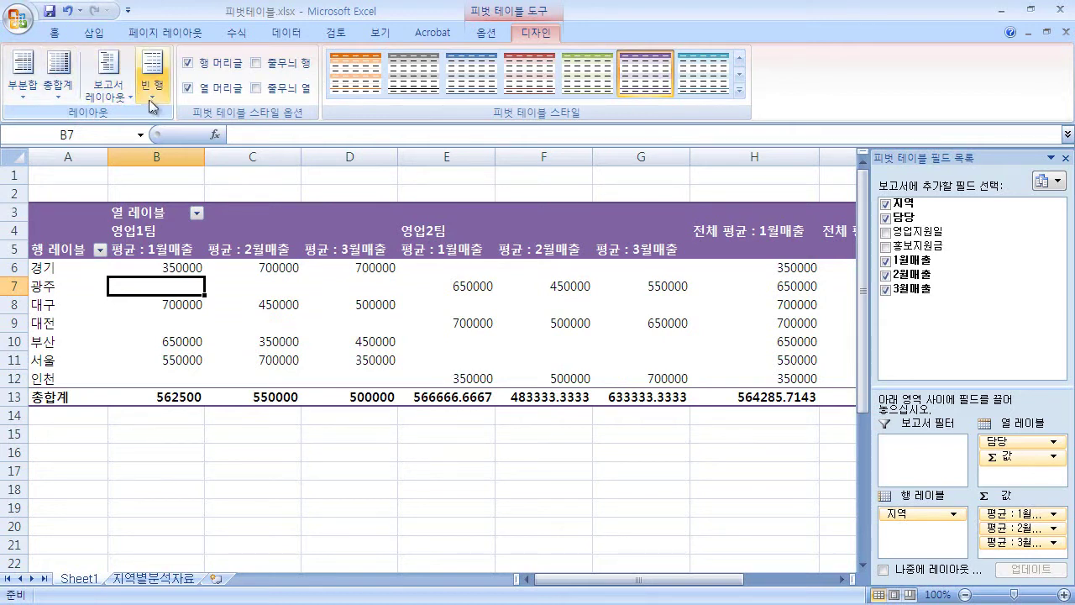
Step: Set Subtotals to Do Not Show Subtotals for the pivot table
left_click(58, 80)
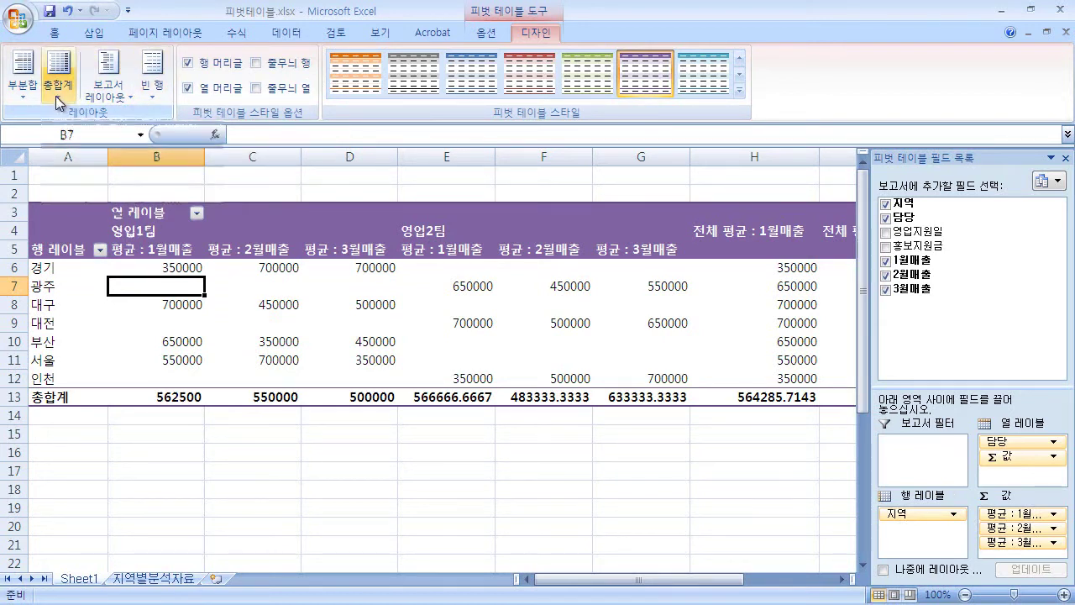
left_click(26, 100)
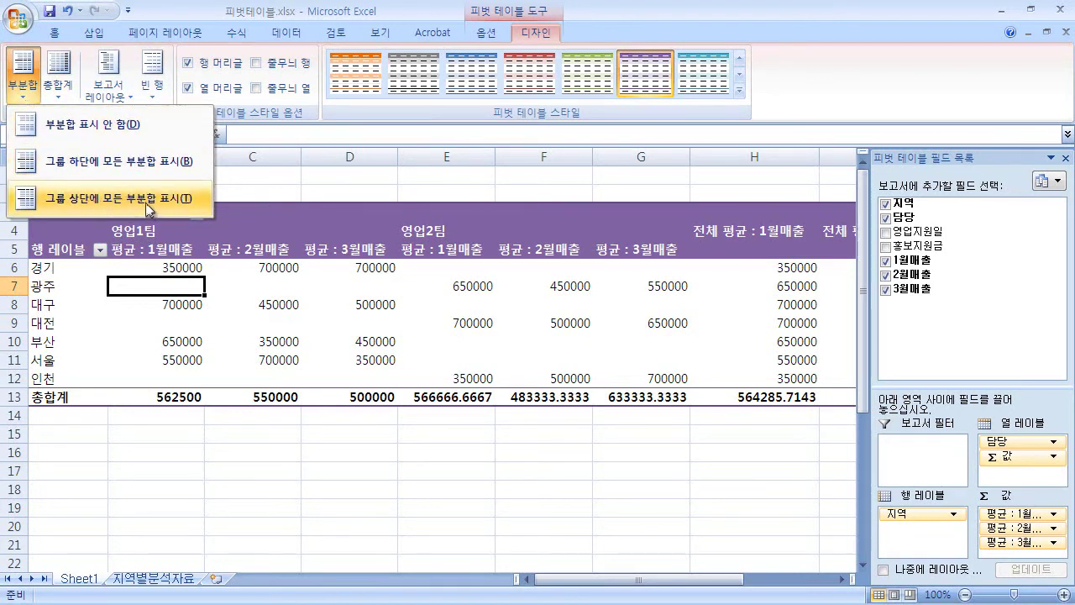
left_click(173, 123)
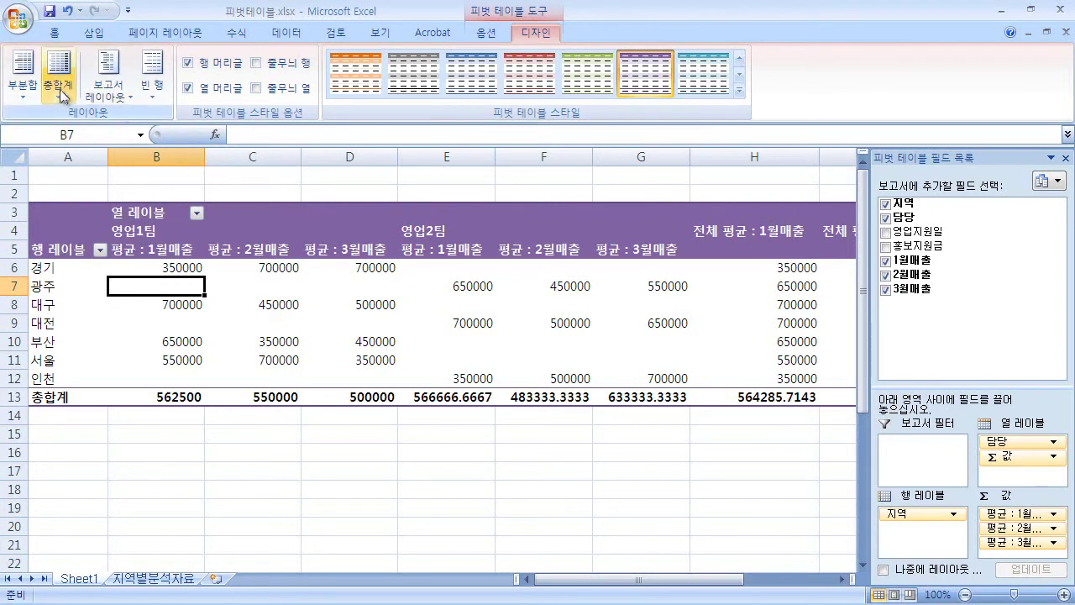
left_click(26, 100)
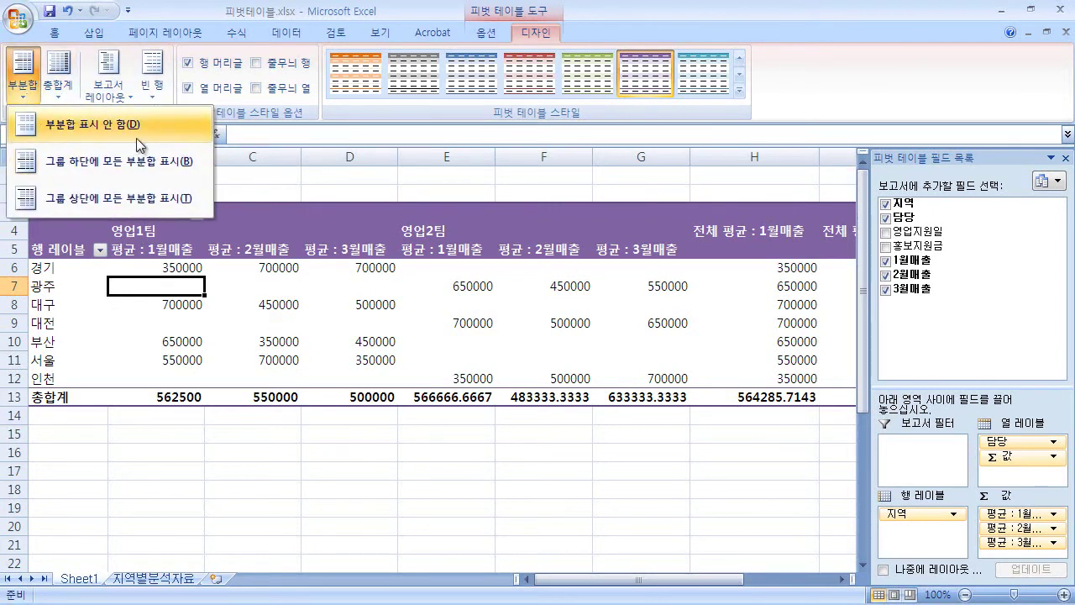
left_click(163, 161)
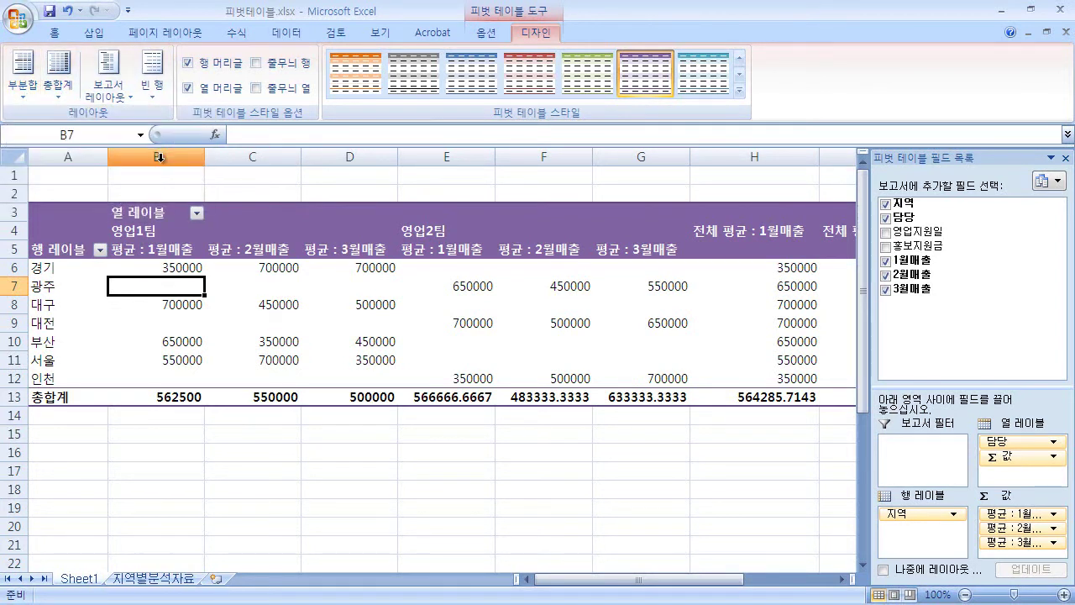
left_click(23, 88)
left_click(71, 97)
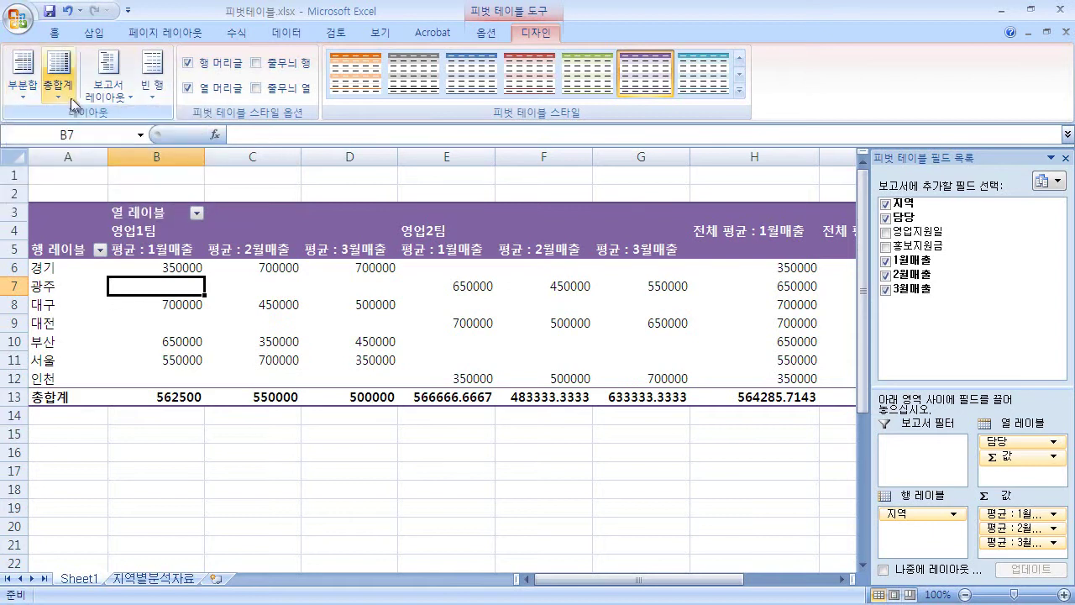
Step: Select the 총합계 label cell A13 and bring up the Grand Totals options
left_click(62, 95)
left_click(76, 424)
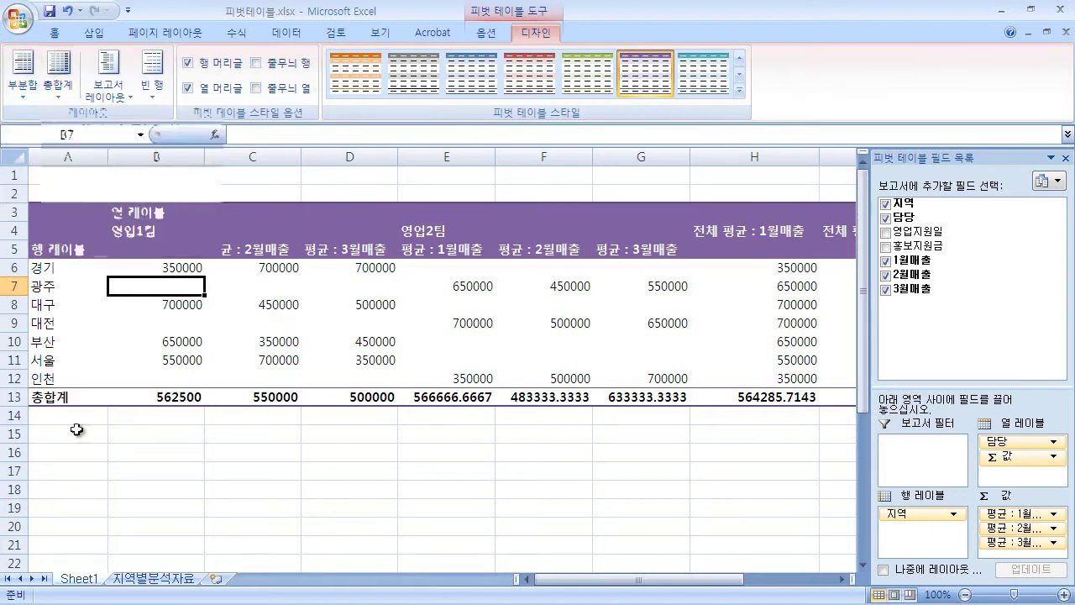
left_click(70, 397)
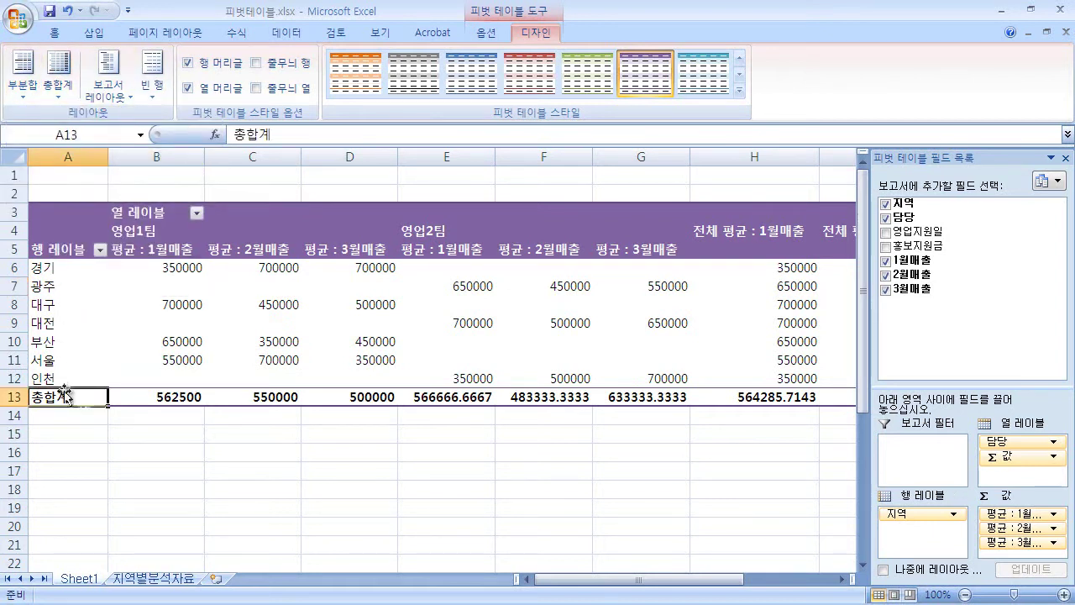
left_click_drag(571, 579, 662, 579)
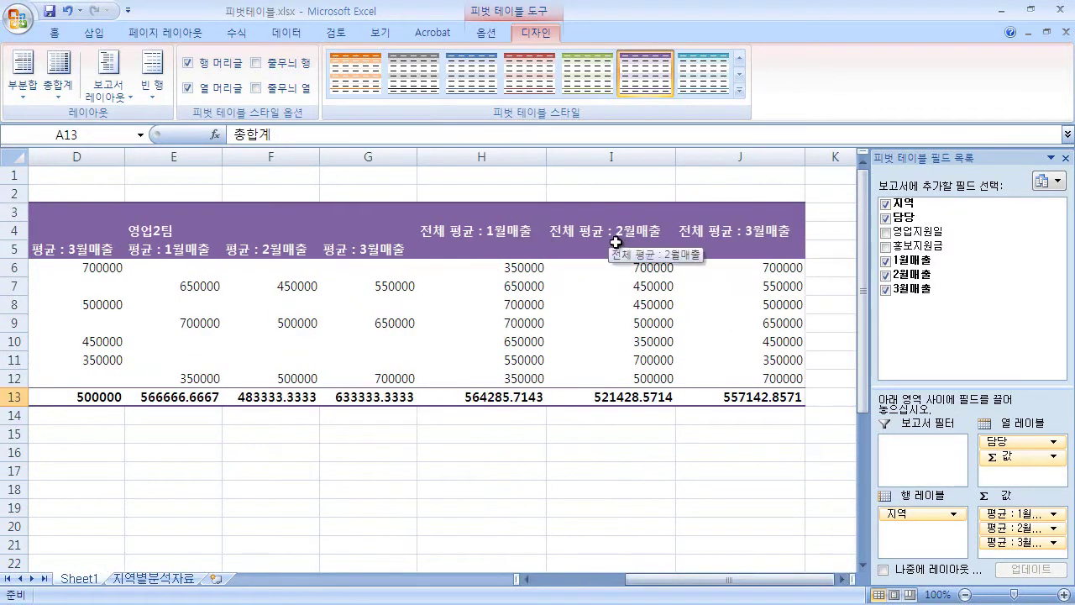
left_click(596, 579)
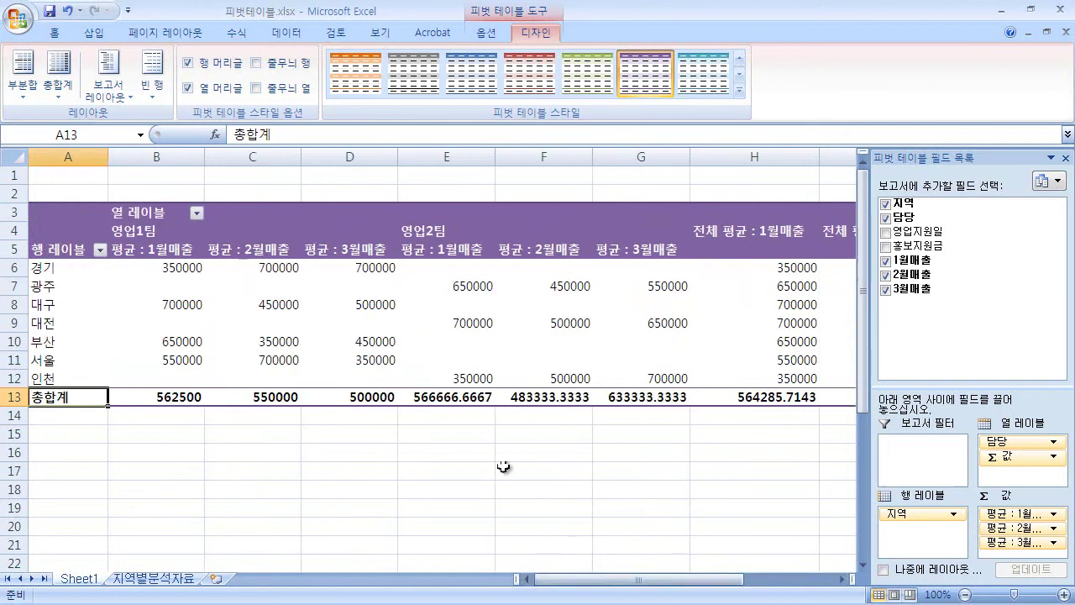
left_click(62, 95)
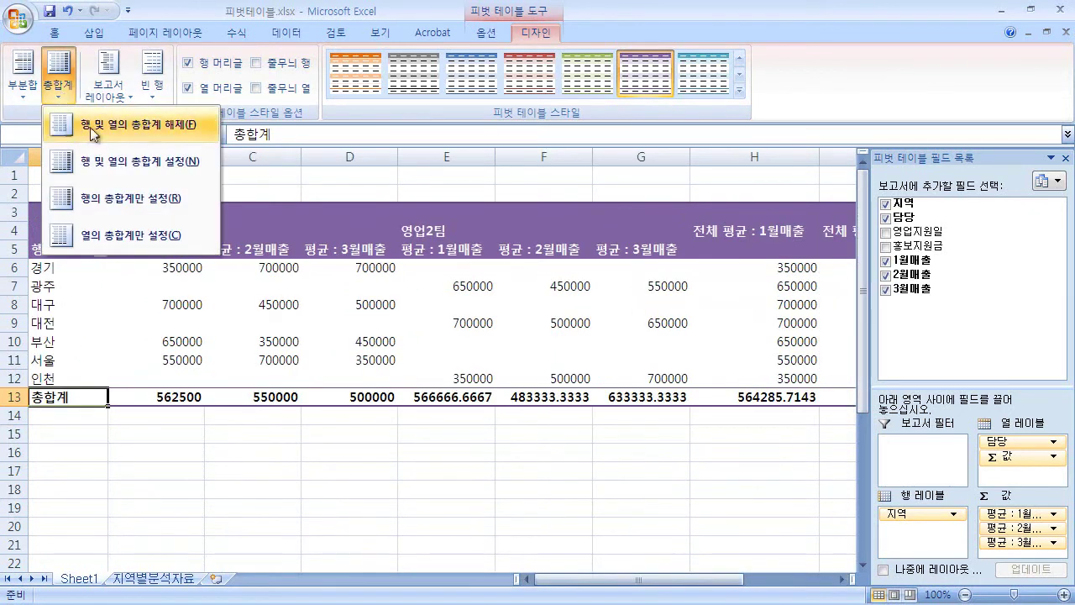
Step: Turn grand totals off, then on for rows only
left_click(146, 129)
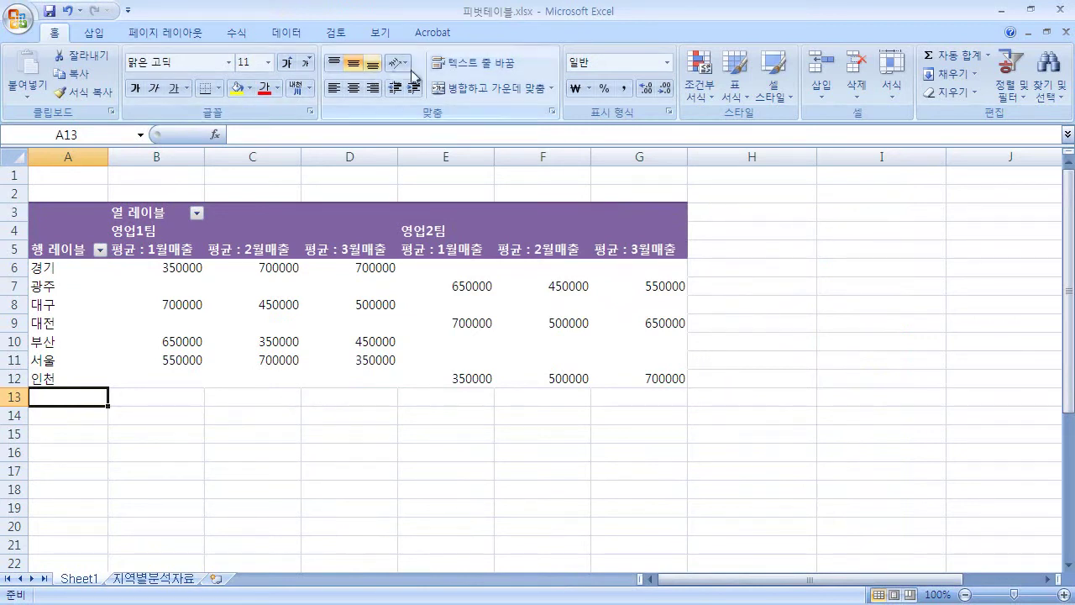
left_click(178, 304)
left_click(533, 36)
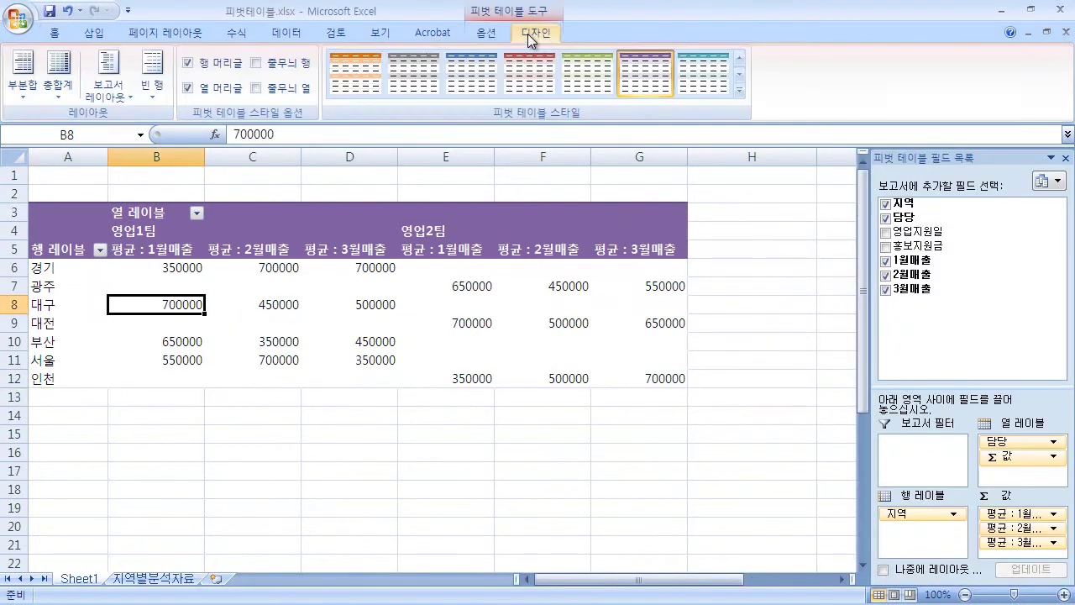
left_click(62, 93)
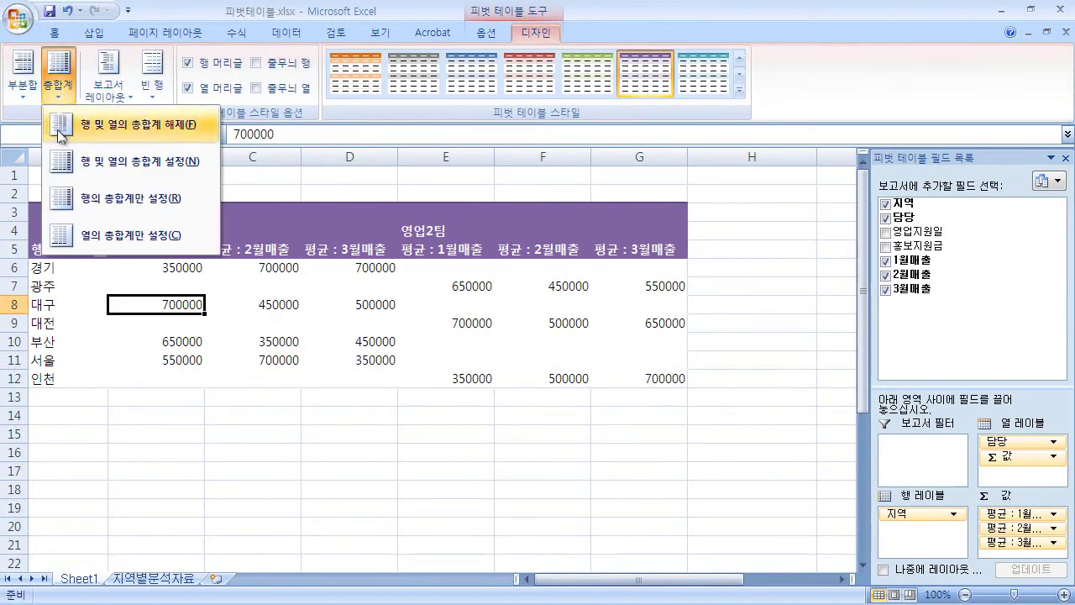
left_click(134, 212)
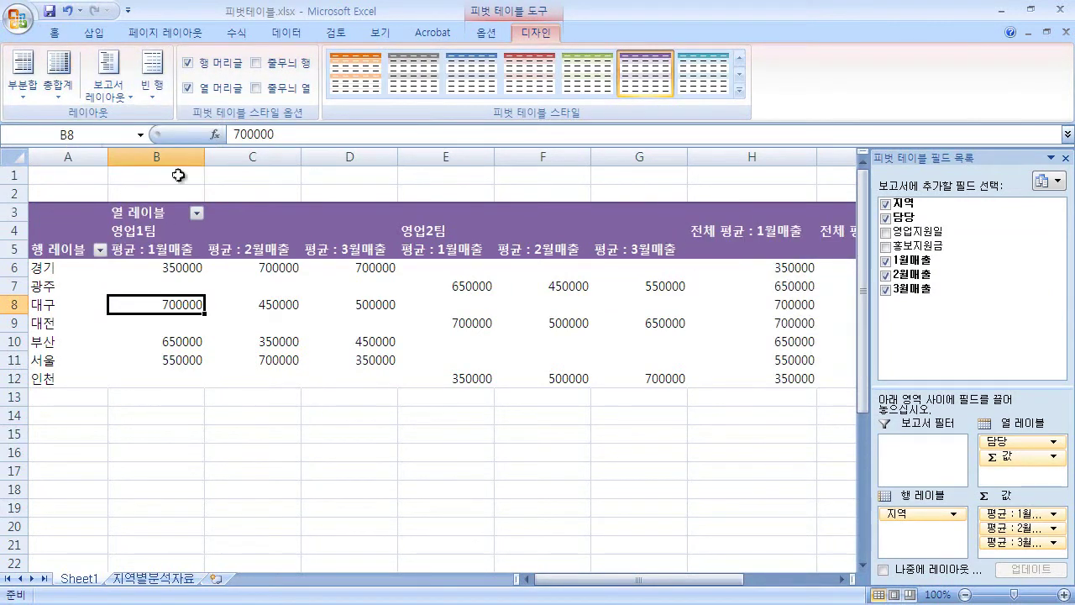
Step: Switch grand totals to columns only, keeping just the bottom 총합계 row, and show Report Layout options
left_click(67, 91)
left_click(94, 193)
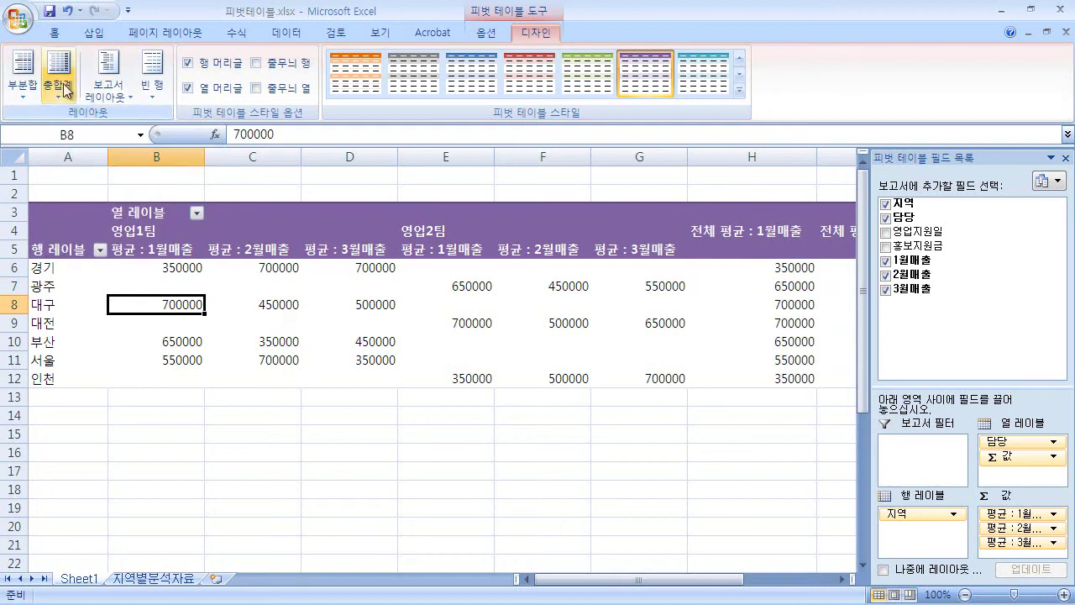
left_click(63, 91)
left_click(126, 235)
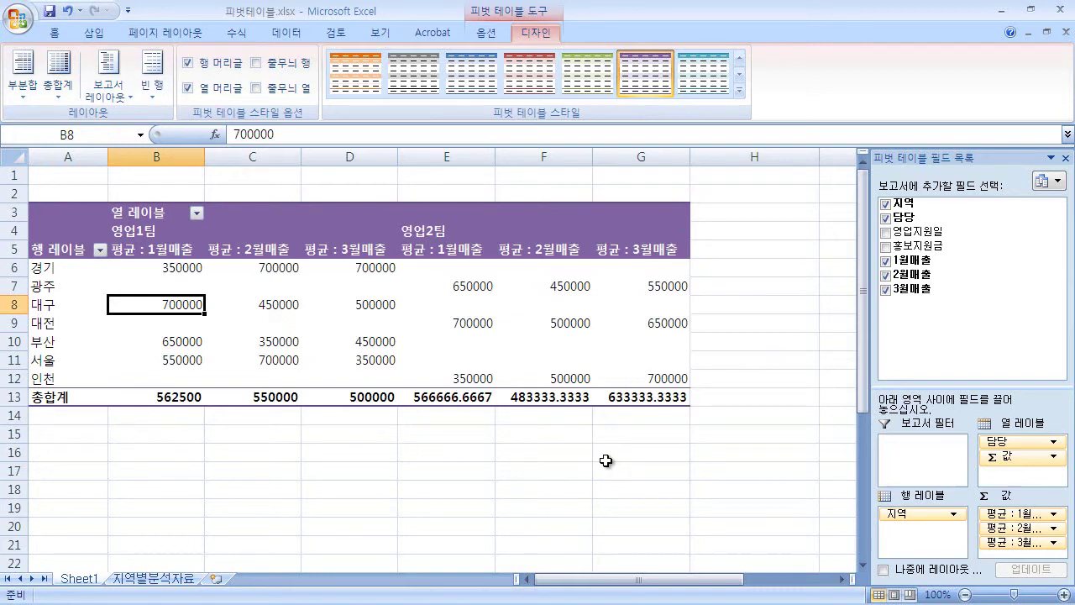
mouse_move(615, 266)
left_click(123, 104)
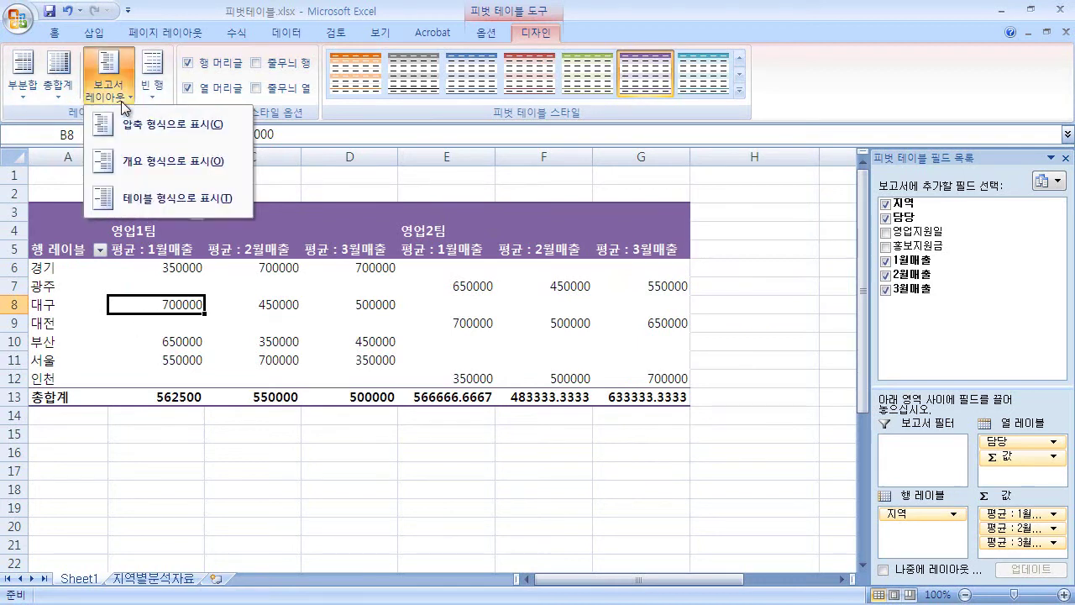
Step: Try the outline and tabular report layouts, then return the pivot table to compact layout
left_click(231, 134)
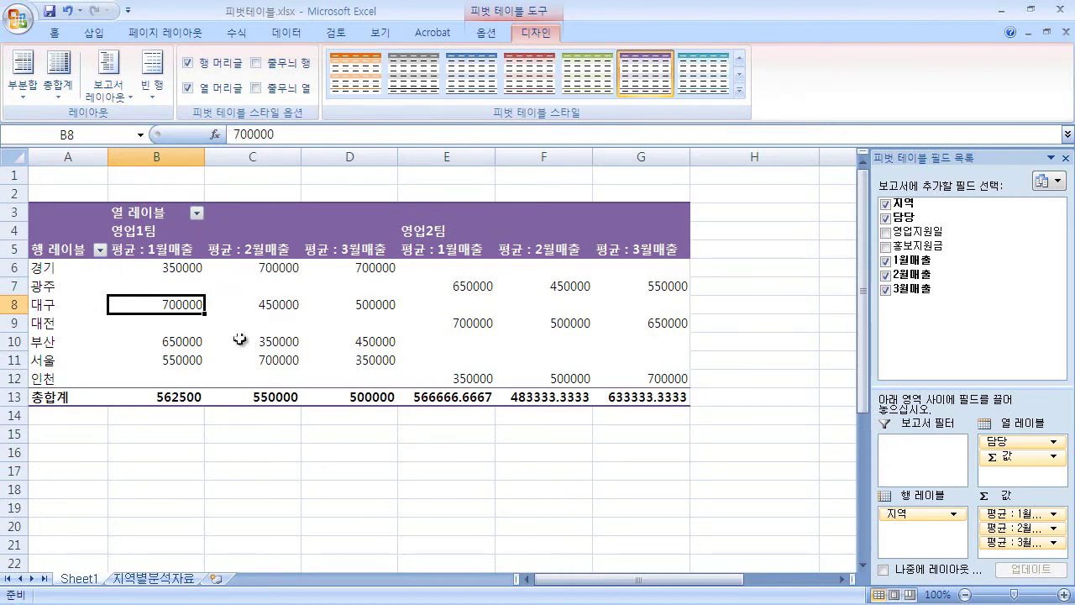
left_click(109, 84)
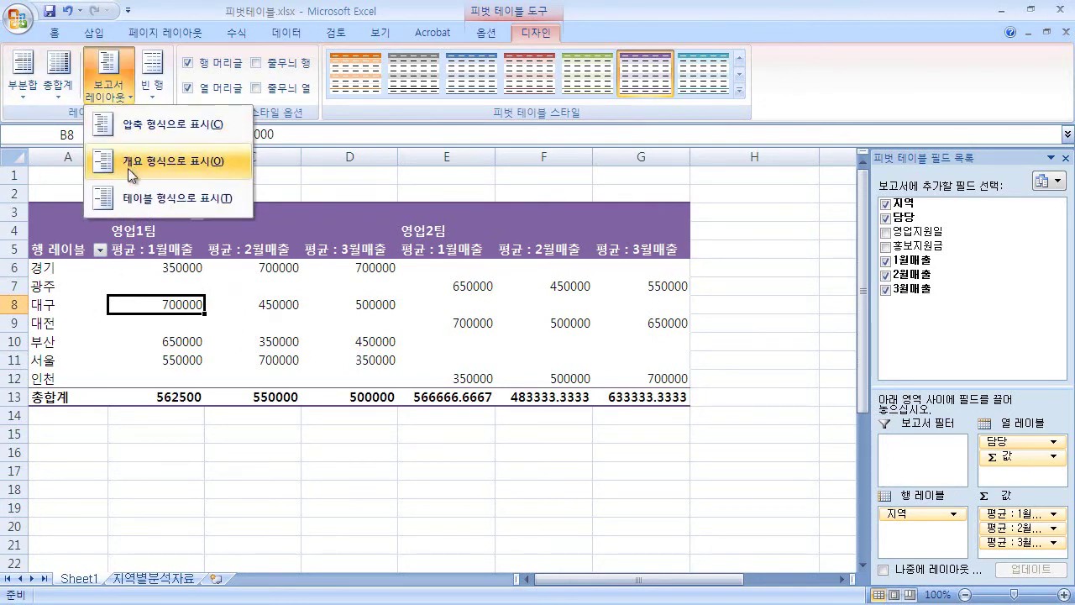
left_click(127, 161)
left_click(108, 84)
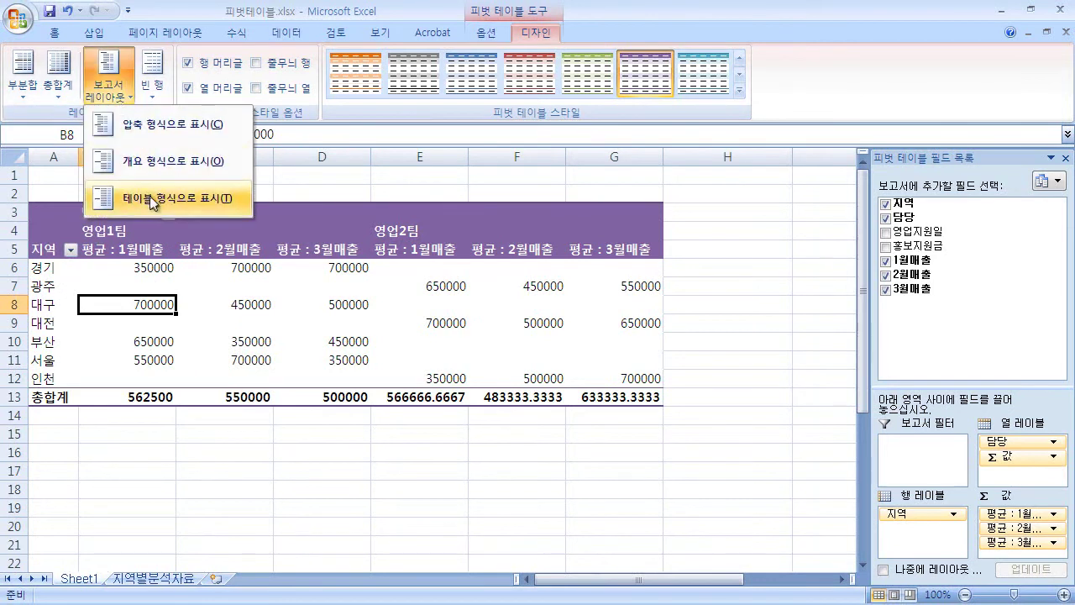
left_click(151, 200)
left_click(108, 84)
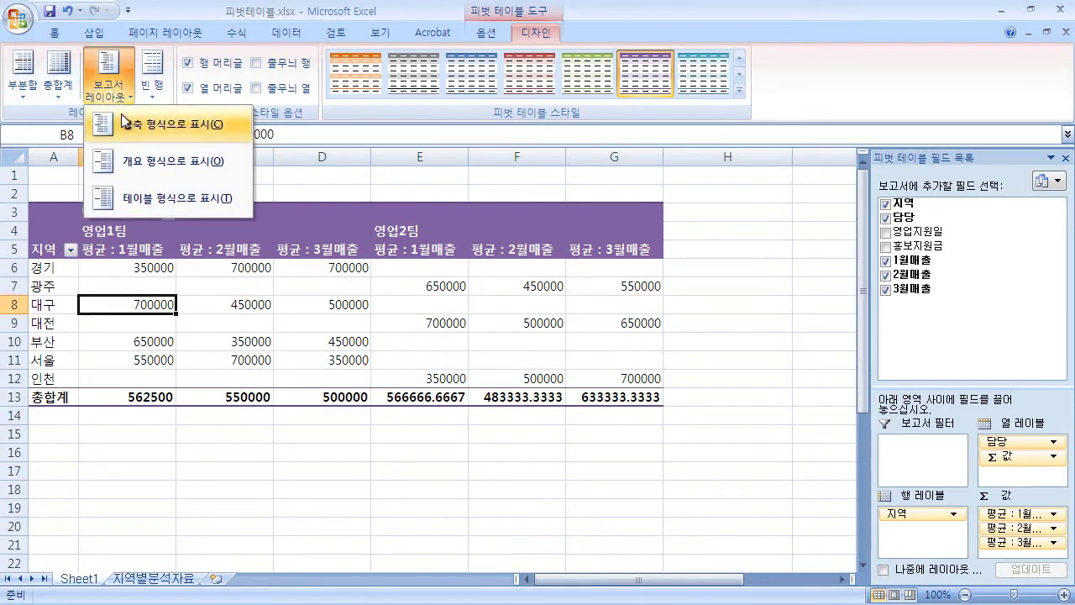
left_click(132, 126)
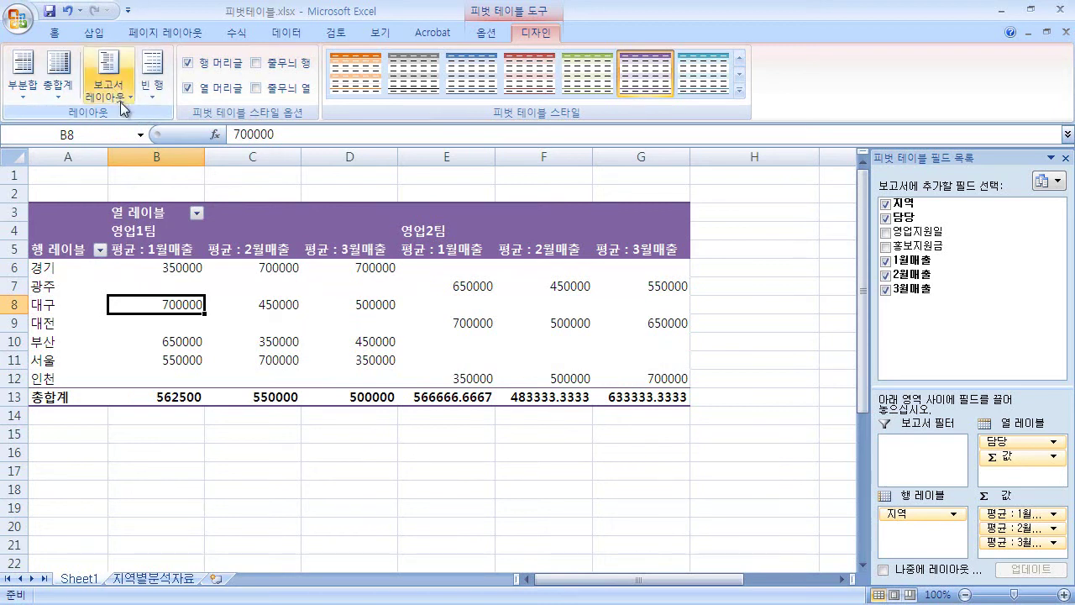
Step: Leave the Blank Rows setting unchanged and bring up the PivotTable Tools Options commands
left_click(151, 93)
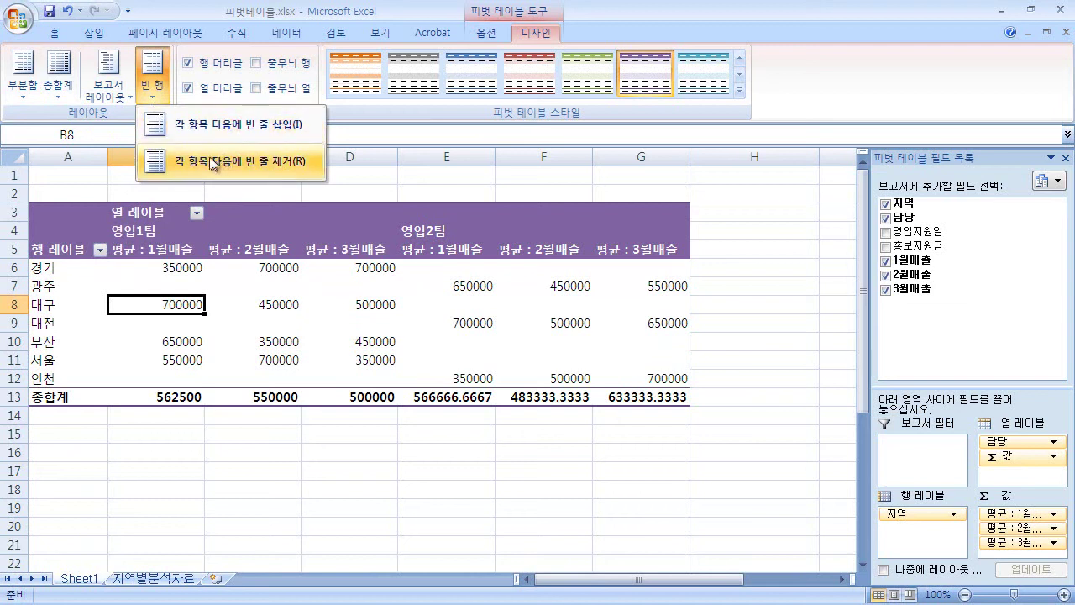
left_click(151, 90)
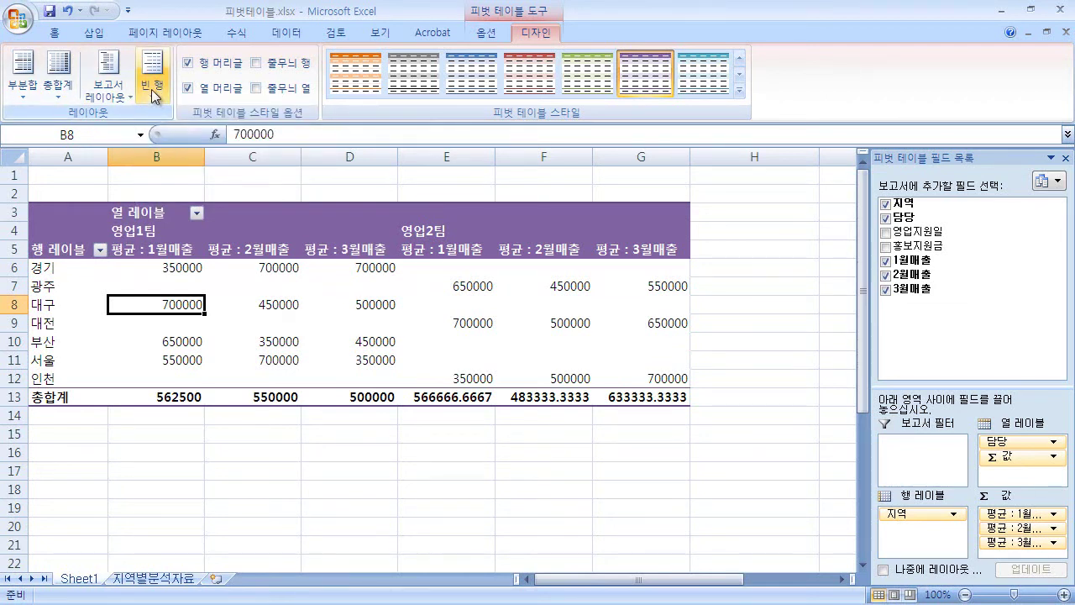
left_click(486, 33)
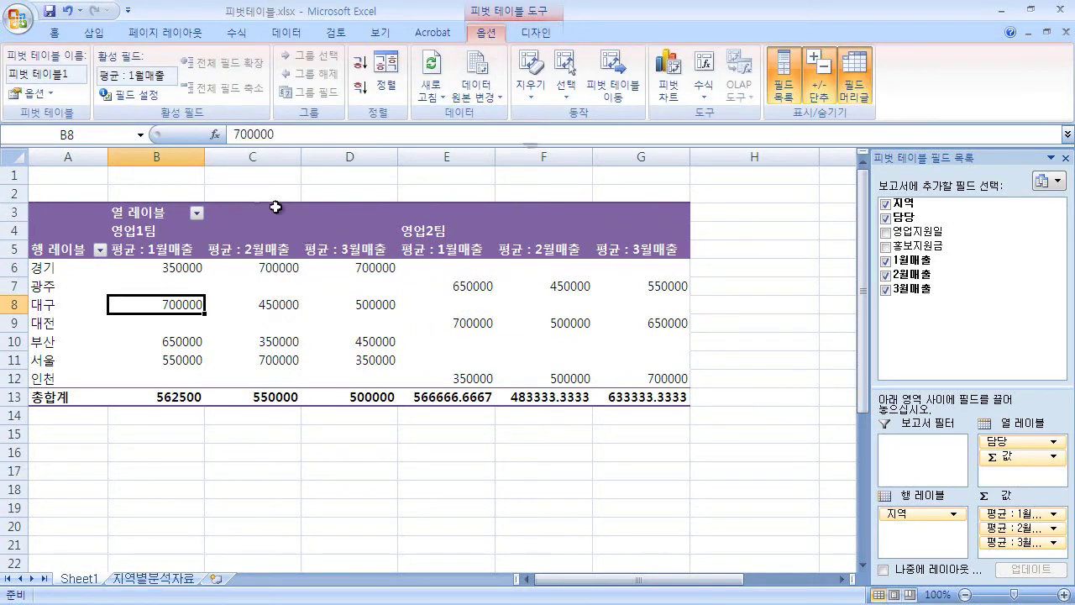
Step: Enable 'Merge and center cells with labels' in PivotTable Options so 영업1팀 and 영업2팀 center over their columns
left_click(36, 99)
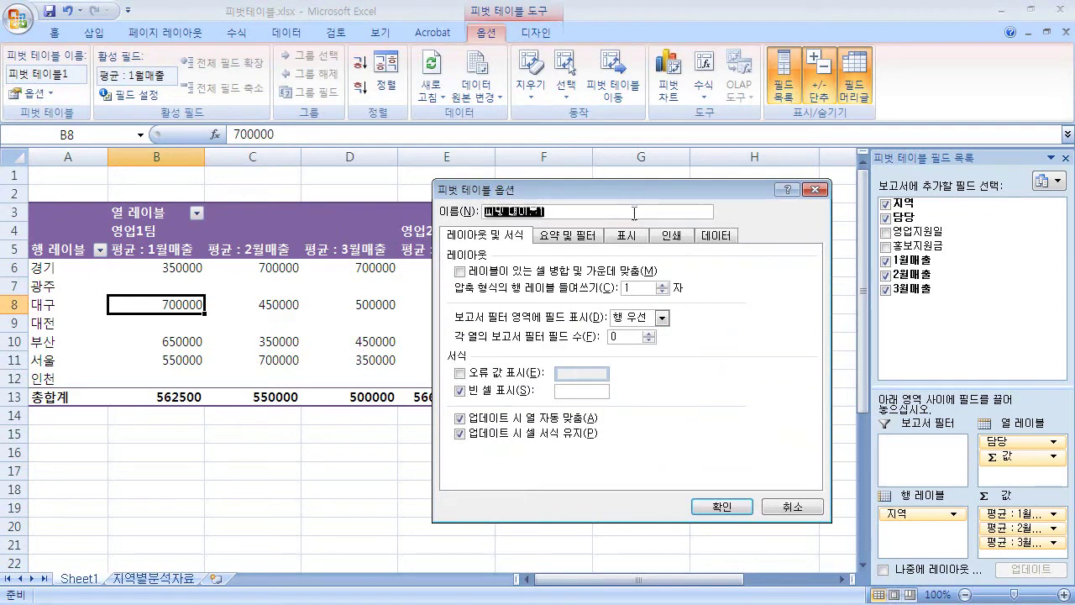
key("End")
left_click_drag(592, 192, 796, 142)
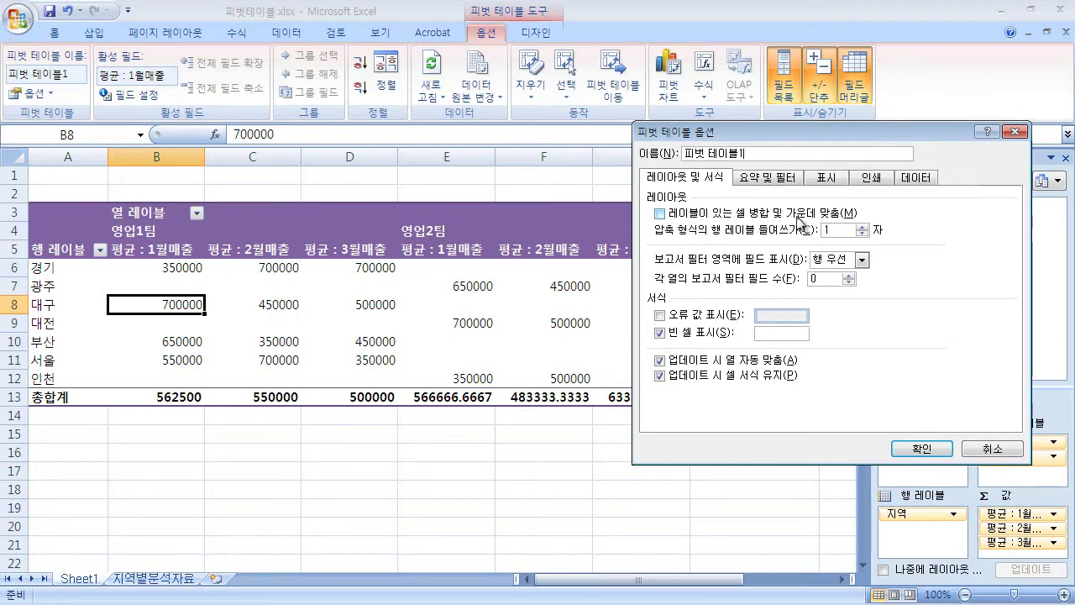
left_click(672, 215)
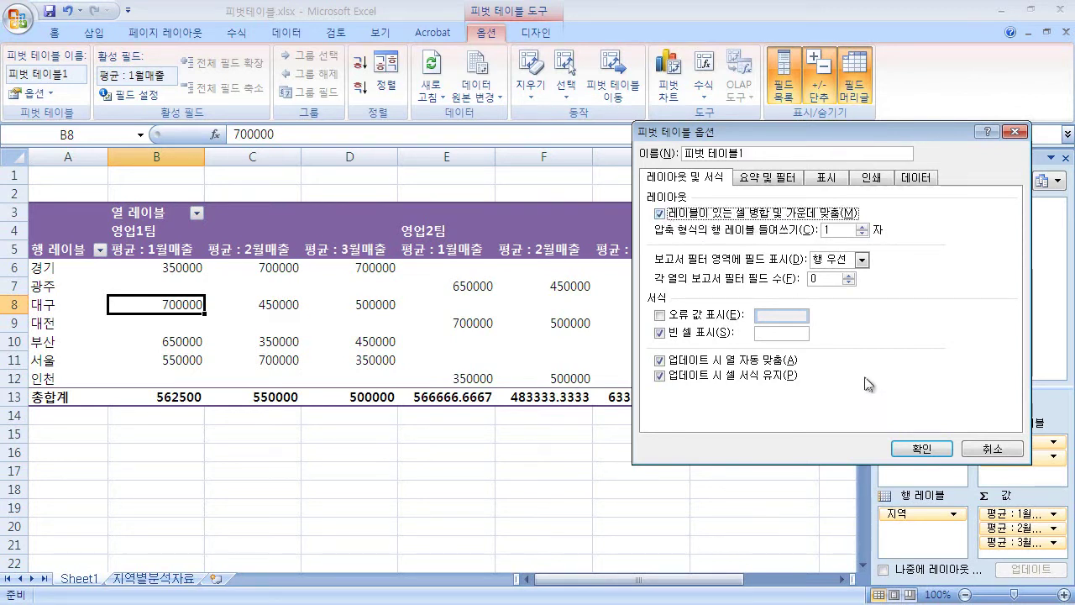
left_click(907, 448)
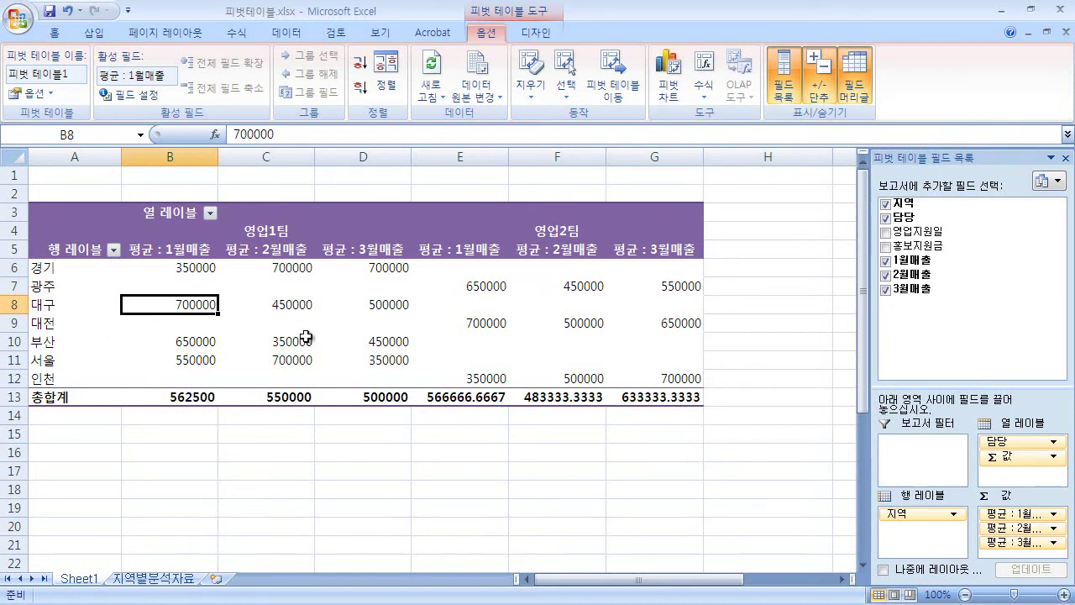
mouse_move(306, 336)
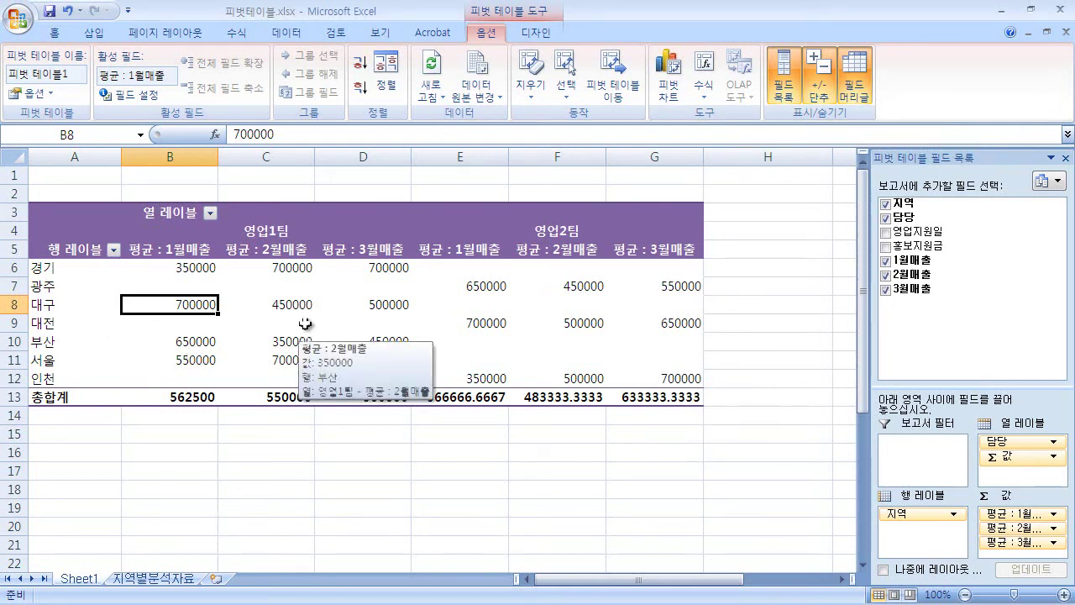
Step: Set 'For empty cells show' to -- in PivotTable Options, so cells like 광주 under 영업1팀 show --
left_click(30, 93)
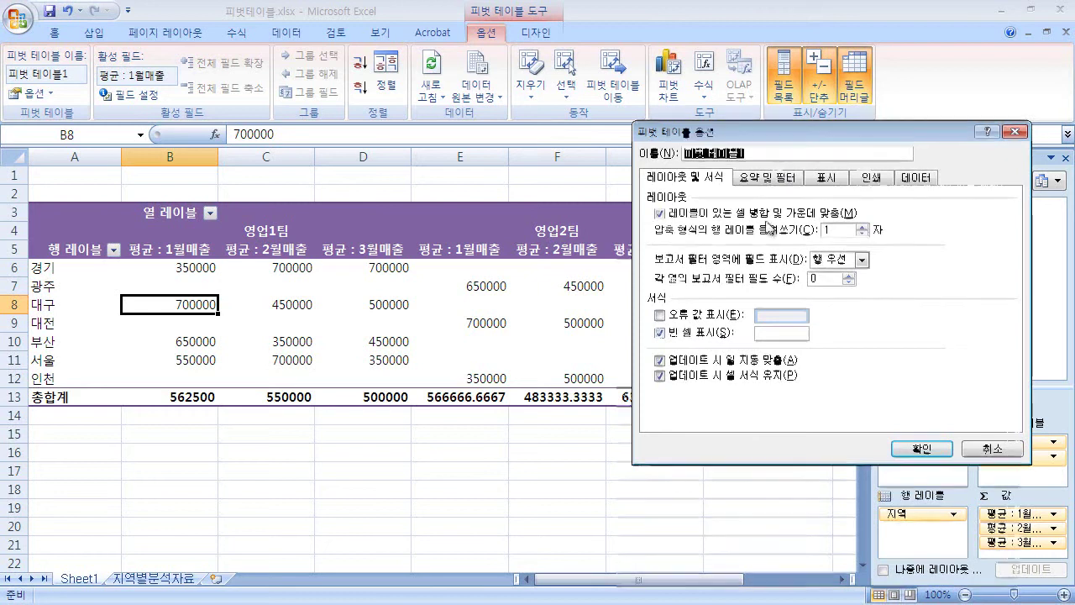
left_click_drag(778, 132, 762, 296)
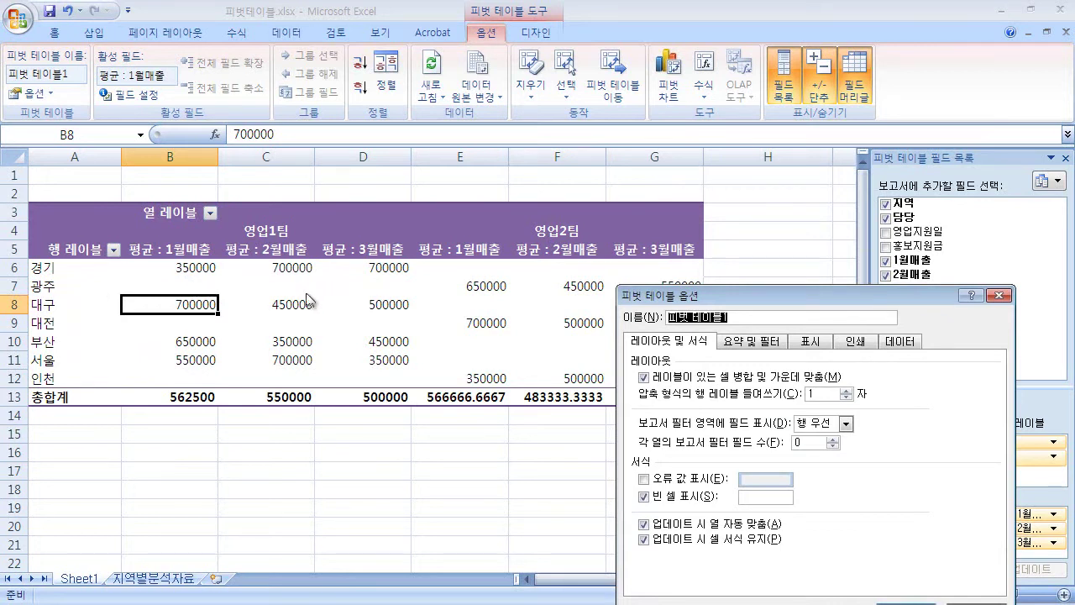
left_click_drag(727, 300, 761, 240)
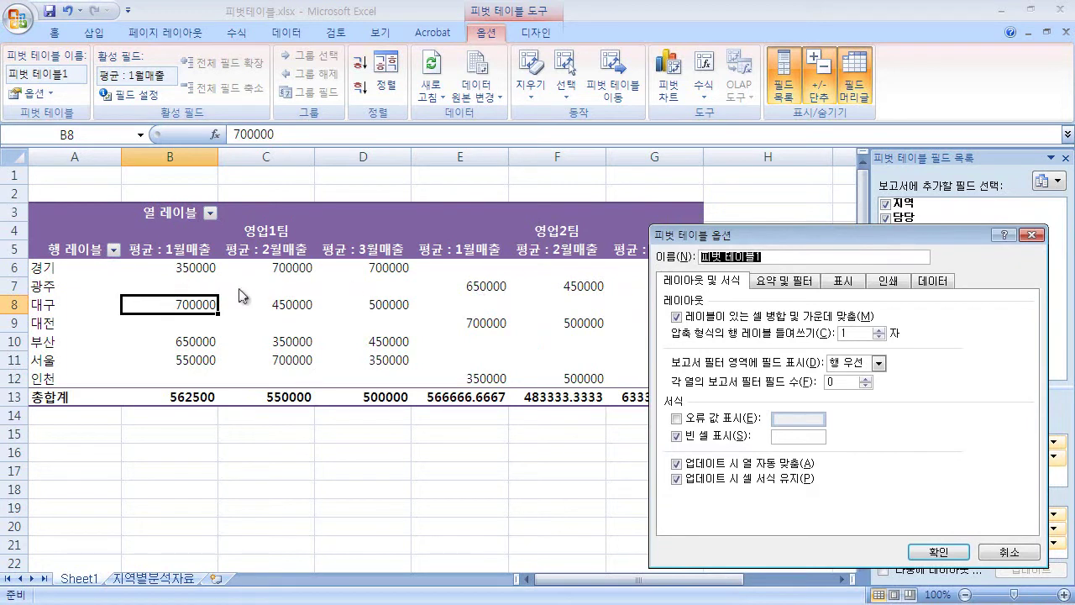
left_click_drag(714, 247, 684, 128)
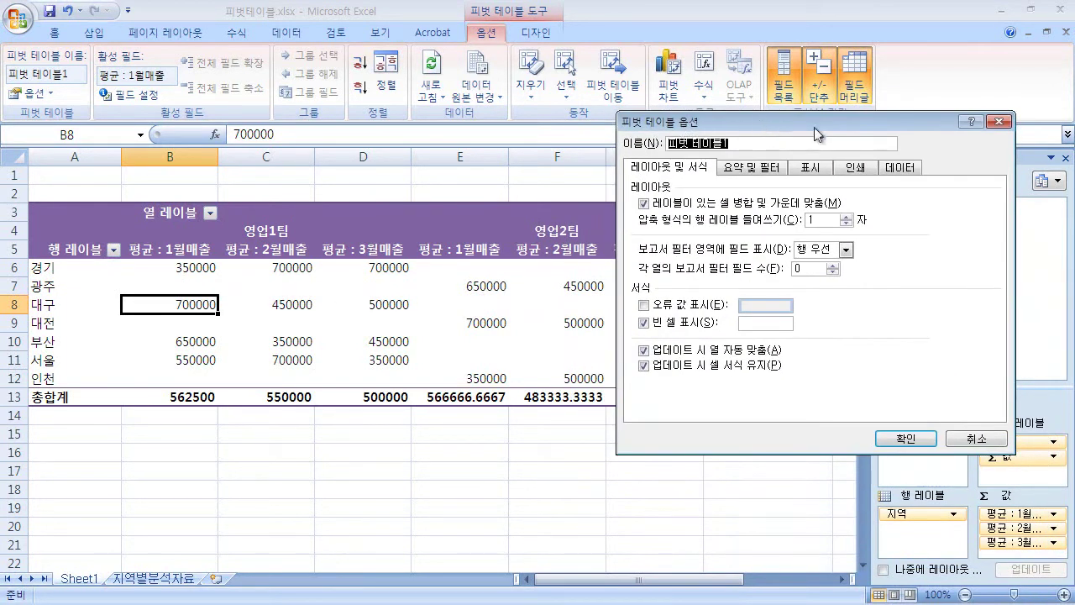
left_click(782, 322)
type("-")
left_click(905, 438)
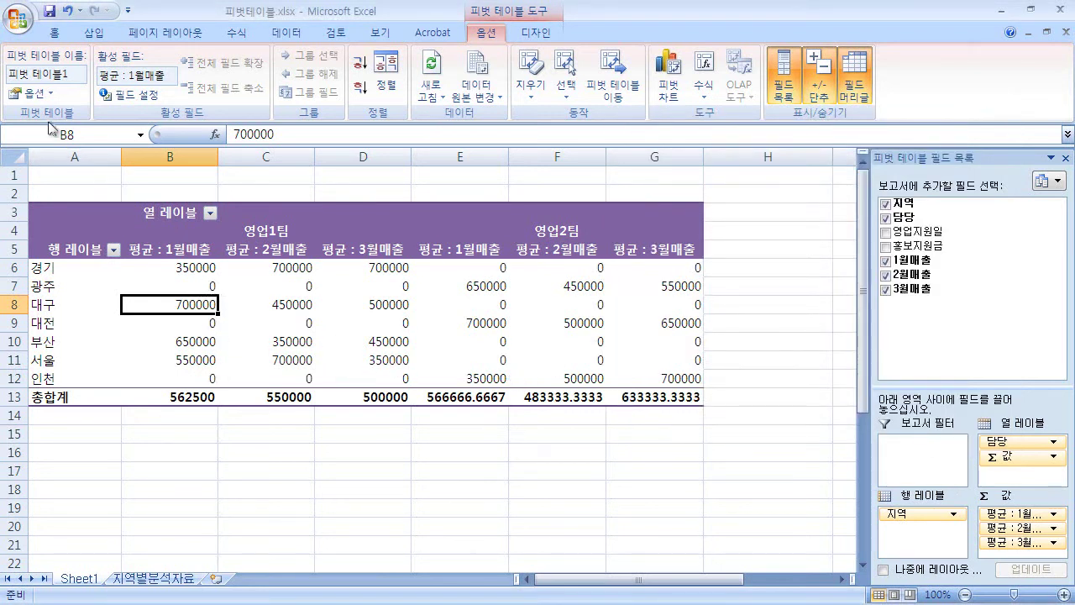
left_click(34, 93)
left_click(773, 320)
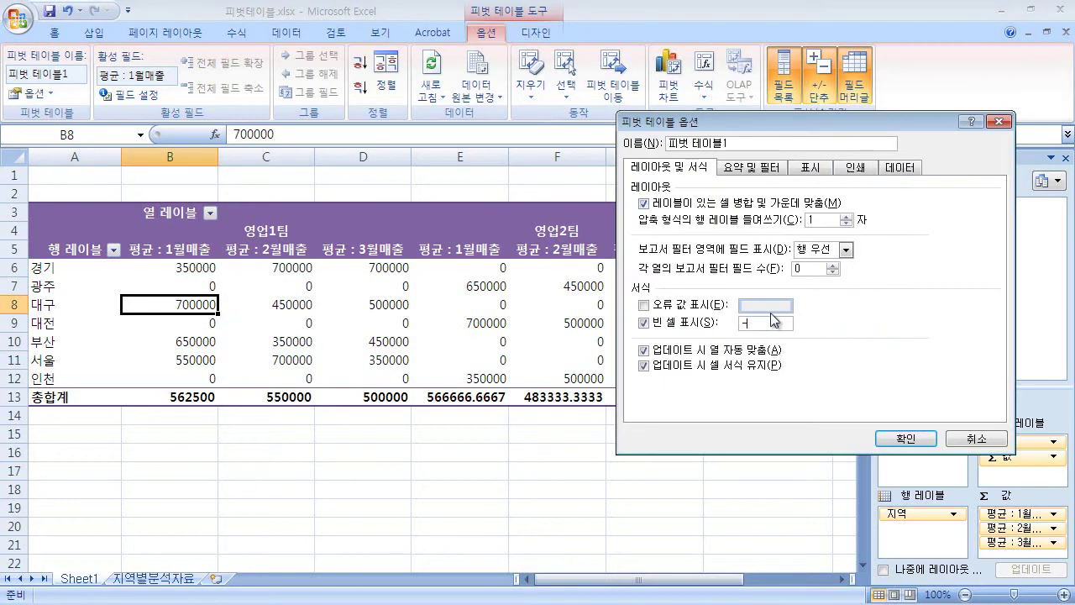
left_click(905, 438)
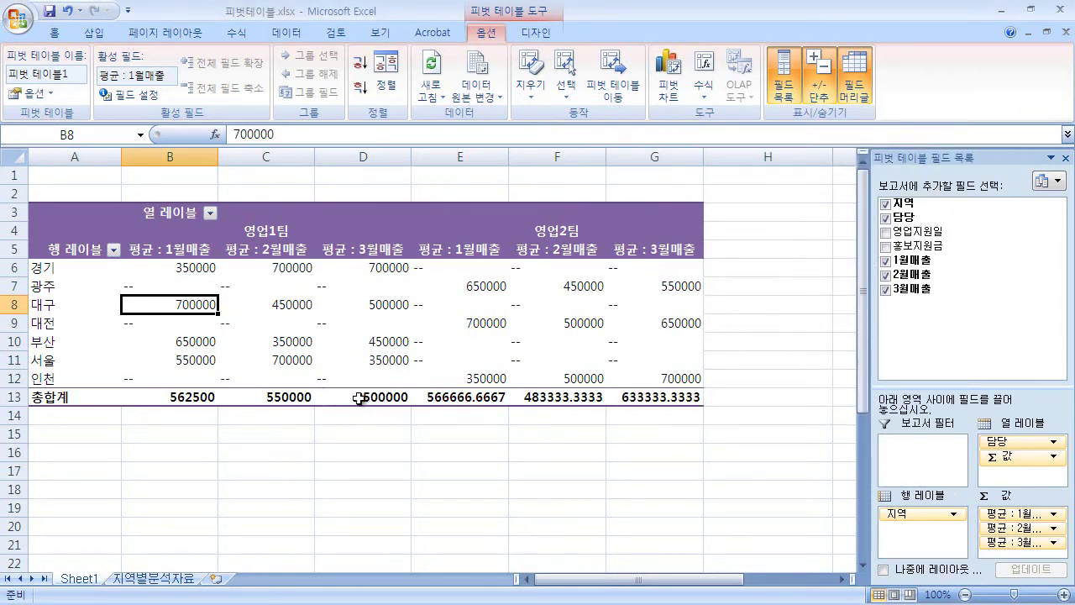
mouse_move(368, 398)
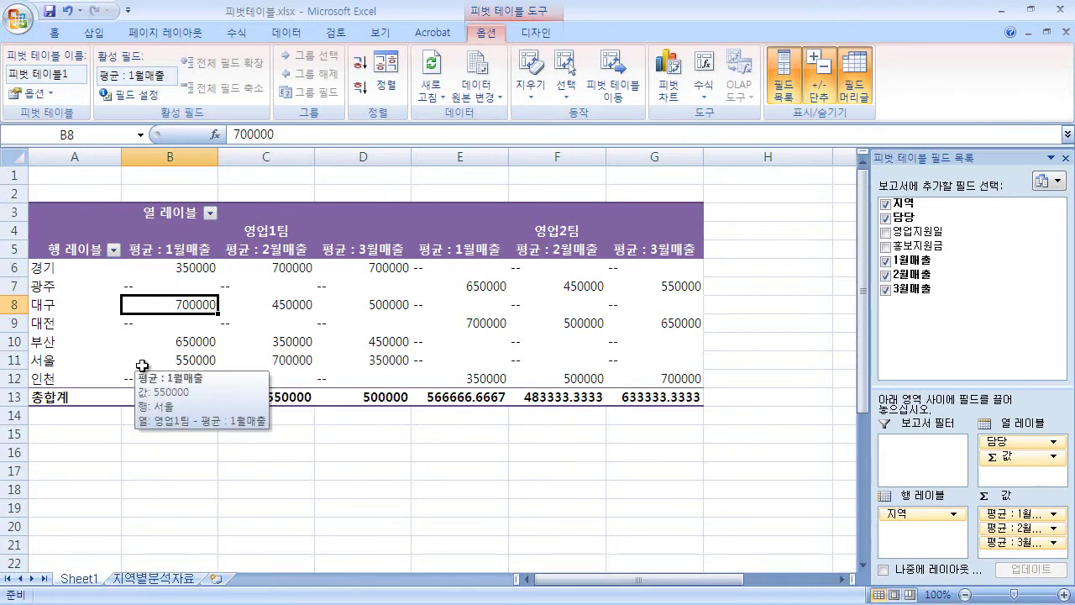
left_click(59, 269)
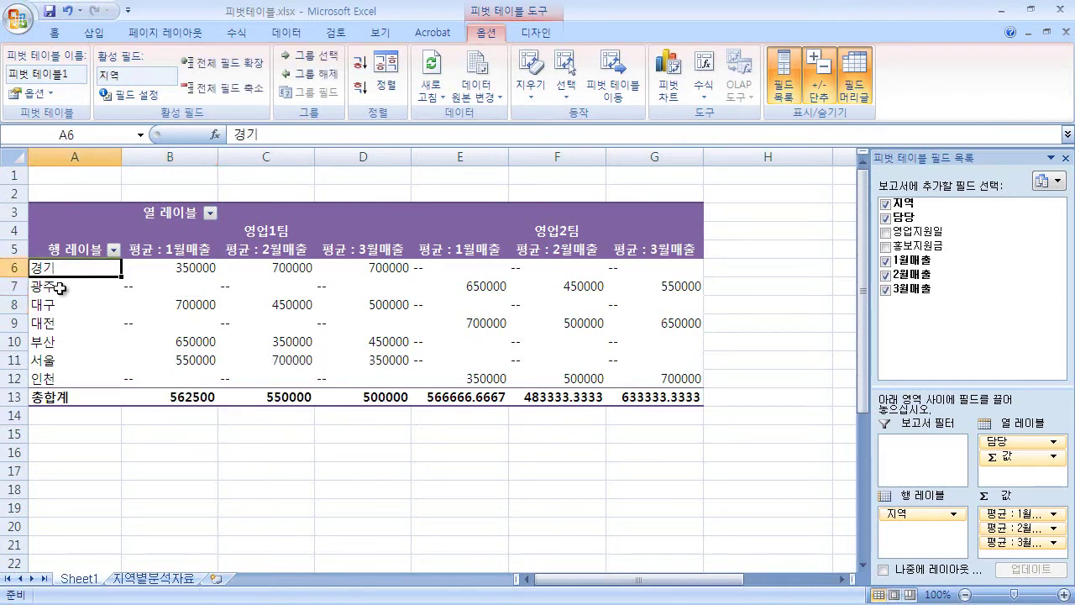
left_click(59, 287)
left_click(60, 306)
left_click(60, 328)
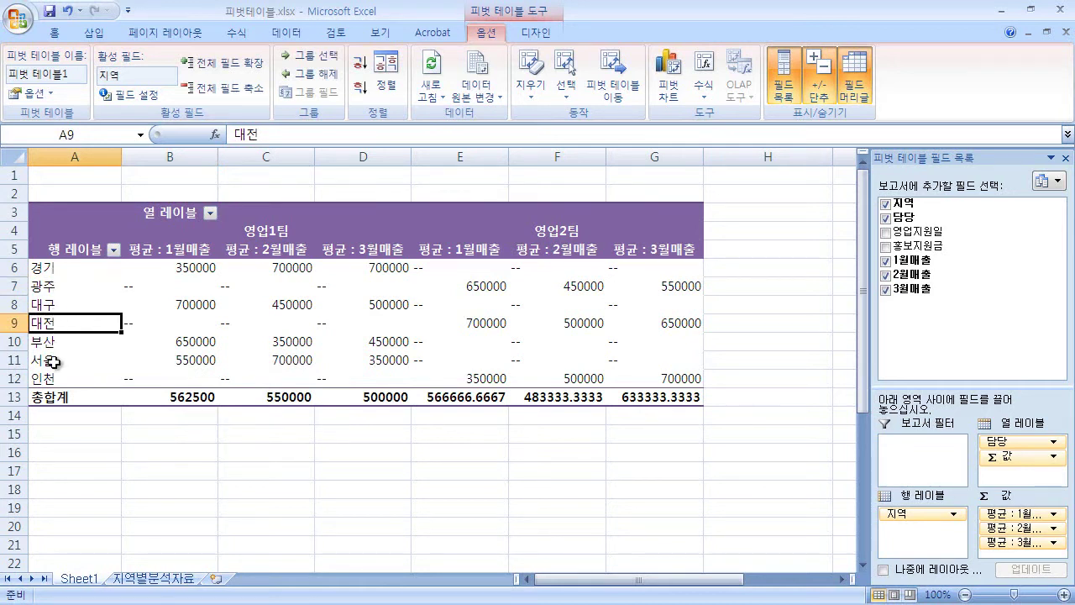
key("Up")
key("Up")
key("Up")
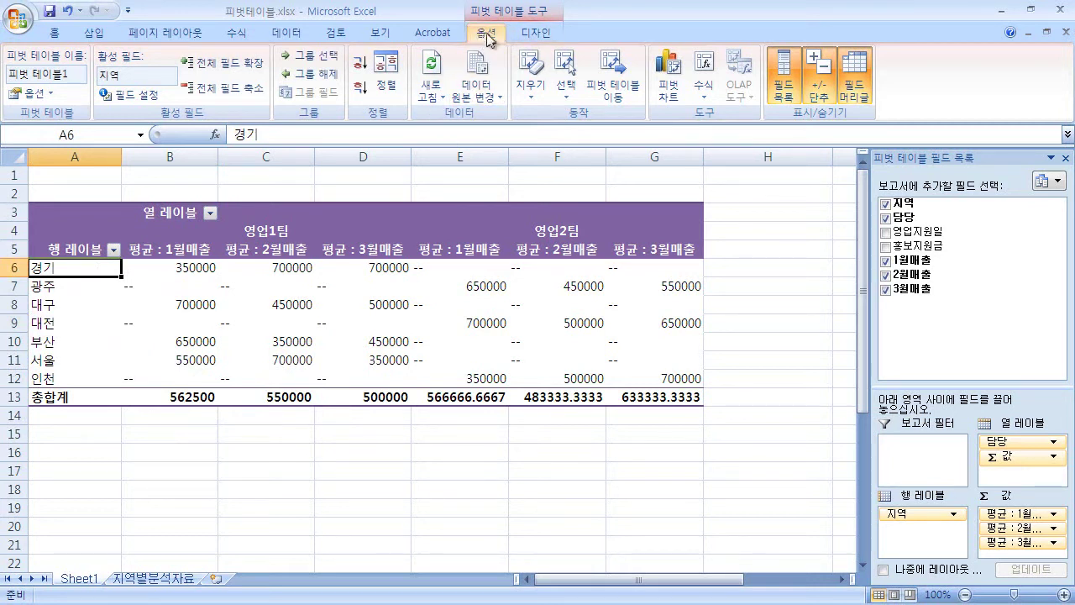
Step: Sort the 지역 regions in descending order
left_click(374, 84)
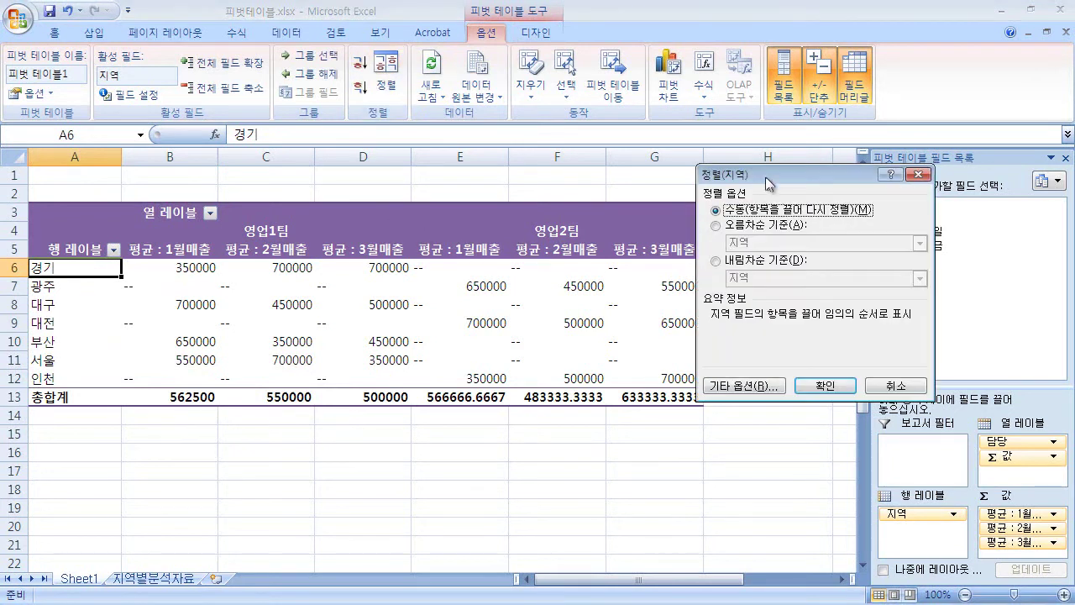
left_click_drag(765, 176, 465, 209)
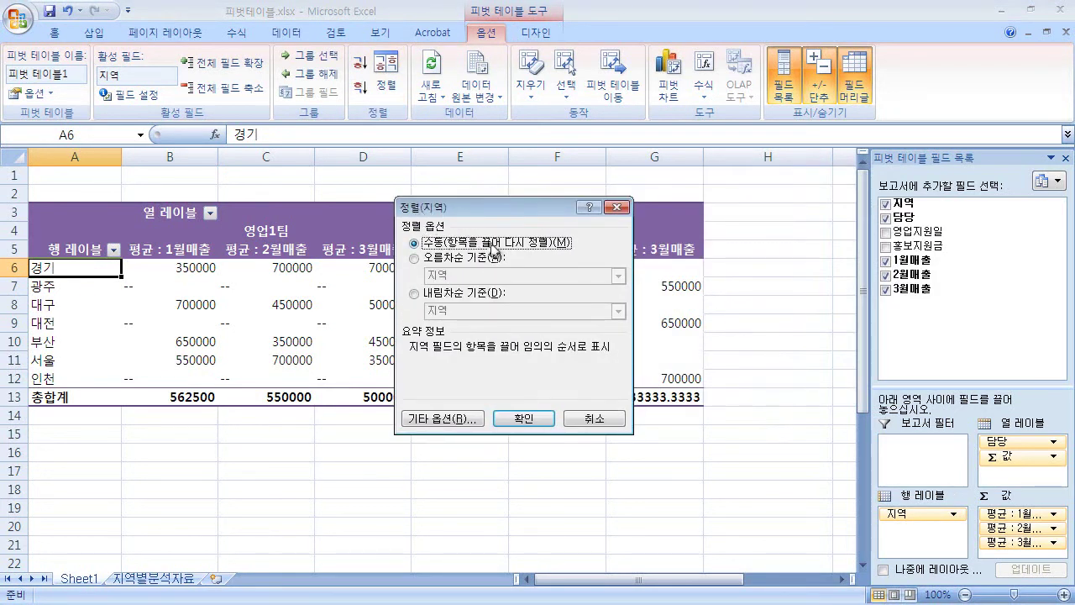
left_click(461, 258)
left_click(466, 293)
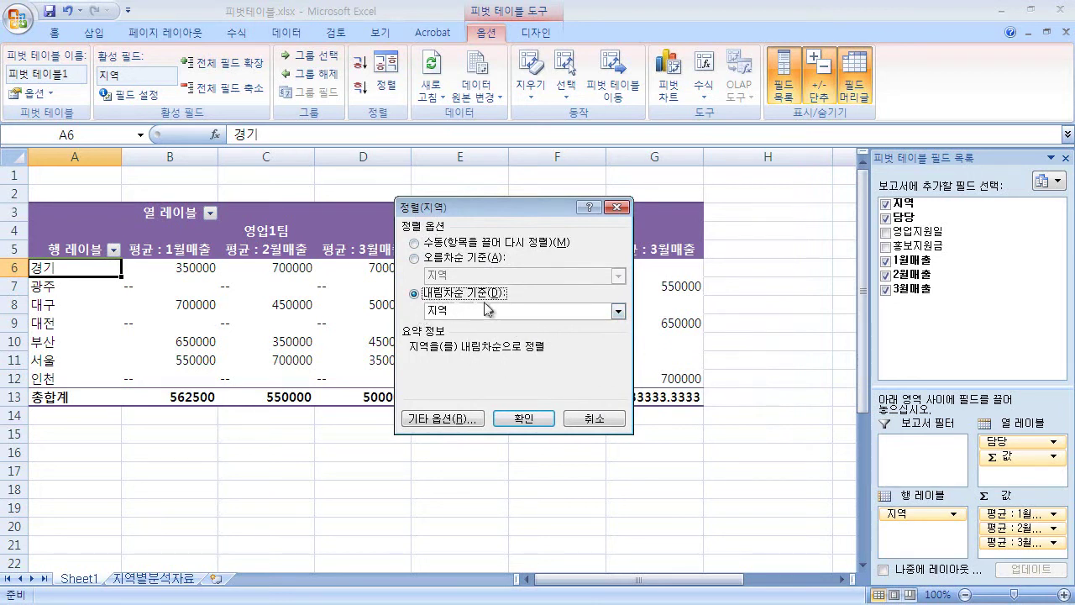
left_click(545, 422)
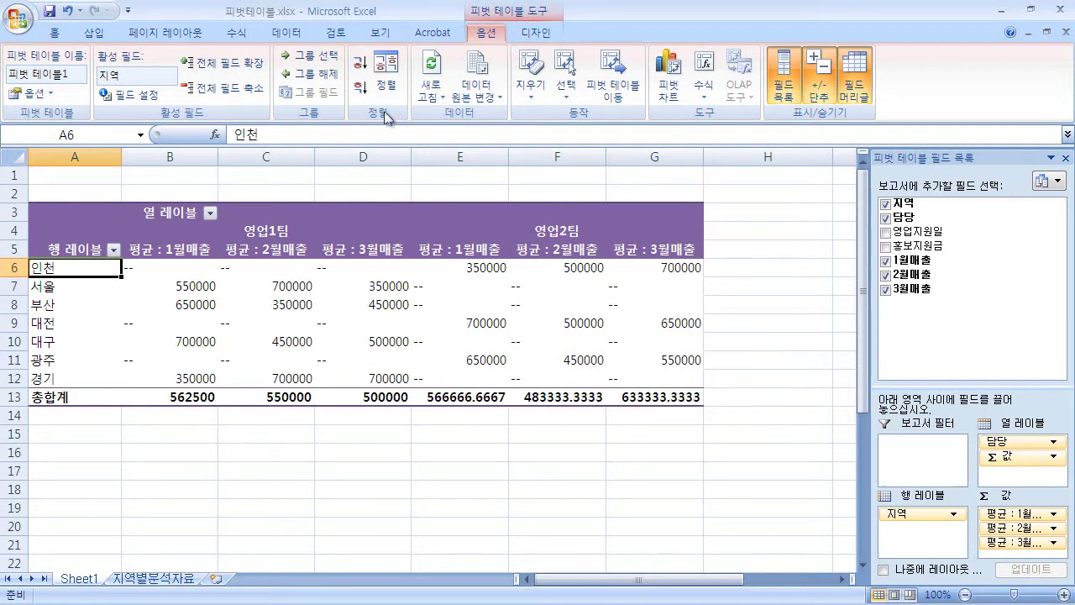
Step: Re-sort the regions ascending by name and open the Row Labels sort and filter list
left_click(385, 76)
left_click(462, 315)
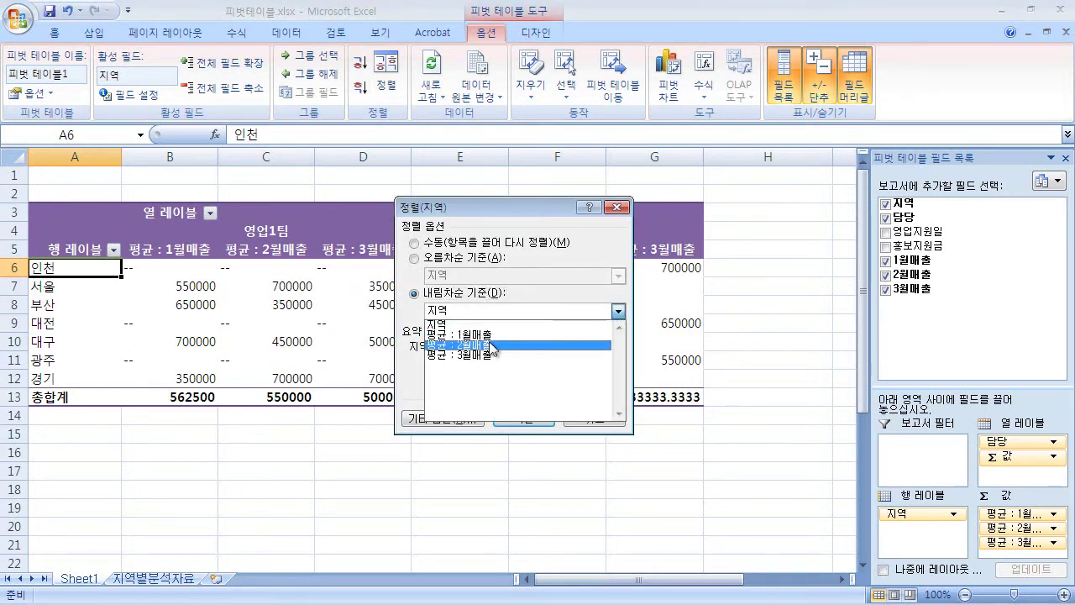
left_click(497, 321)
left_click(457, 257)
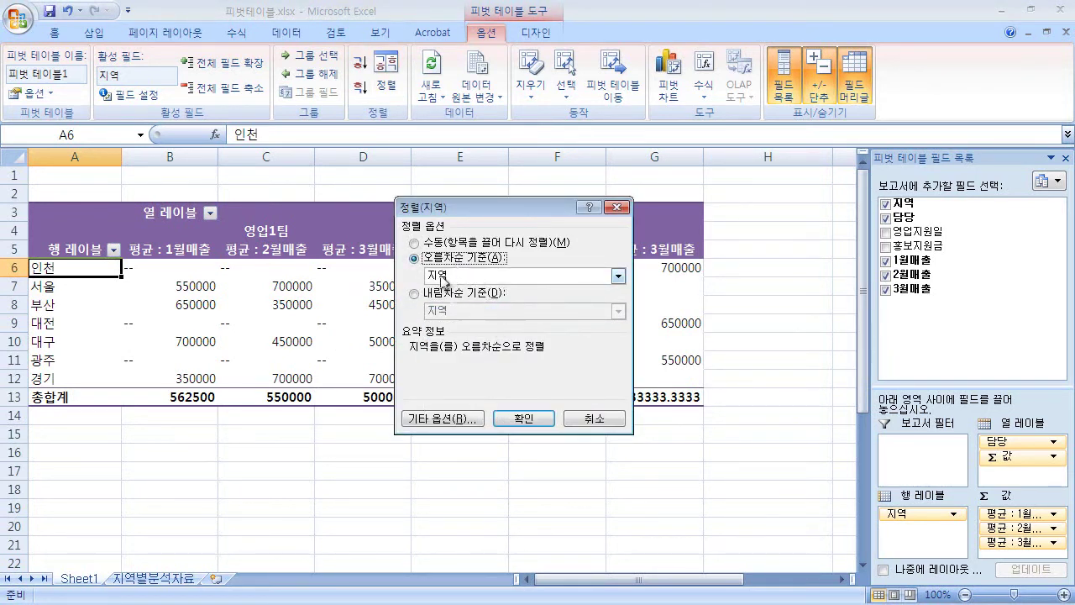
left_click(518, 418)
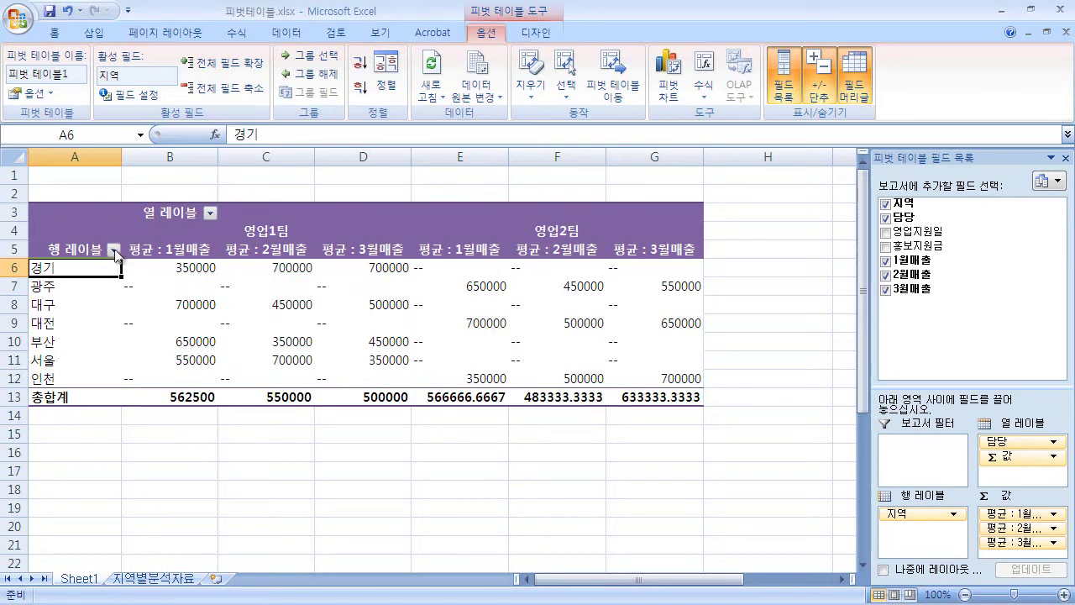
left_click(114, 250)
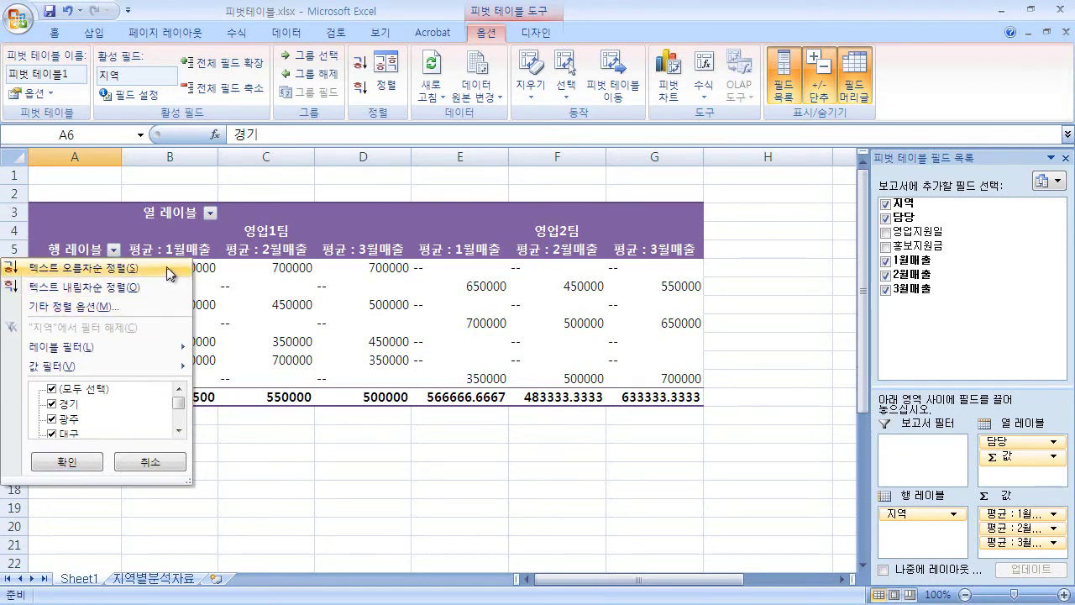
Step: Filter the region rows to only 대구, 대전, 부산 and 서울
mouse_move(188, 482)
left_mouse_down()
mouse_move(374, 491)
mouse_move(410, 556)
left_mouse_up()
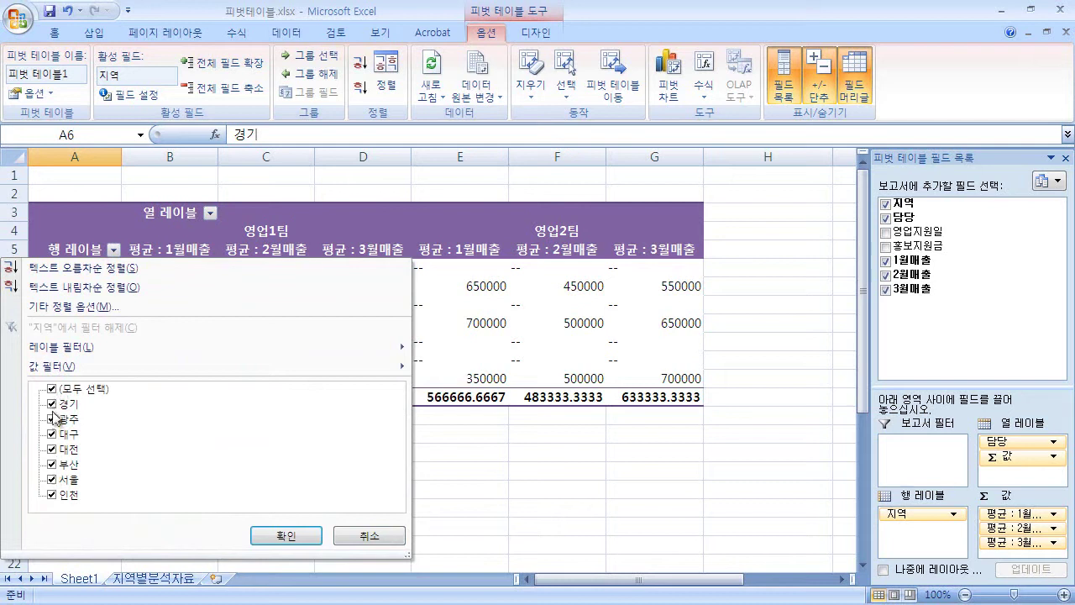
left_click(53, 390)
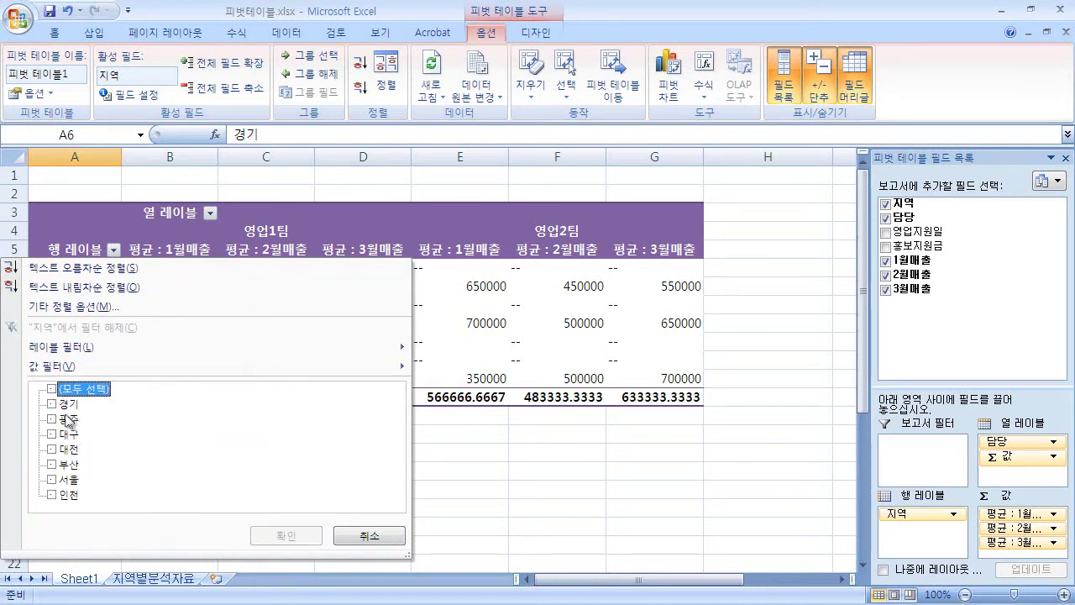
left_click(52, 434)
left_click(52, 448)
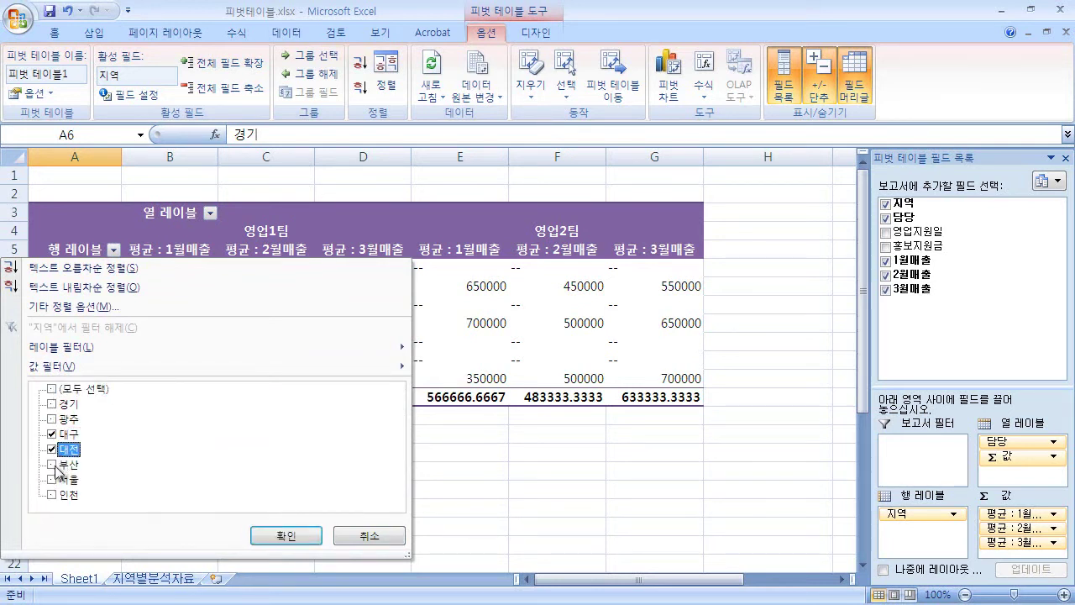
left_click(52, 464)
left_click(52, 480)
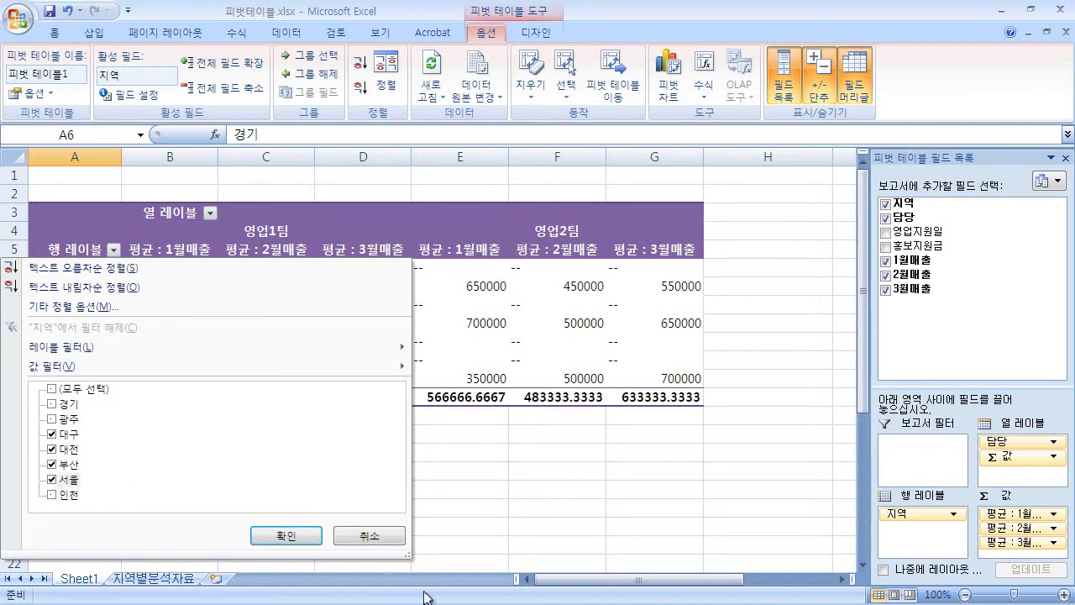
left_click(312, 544)
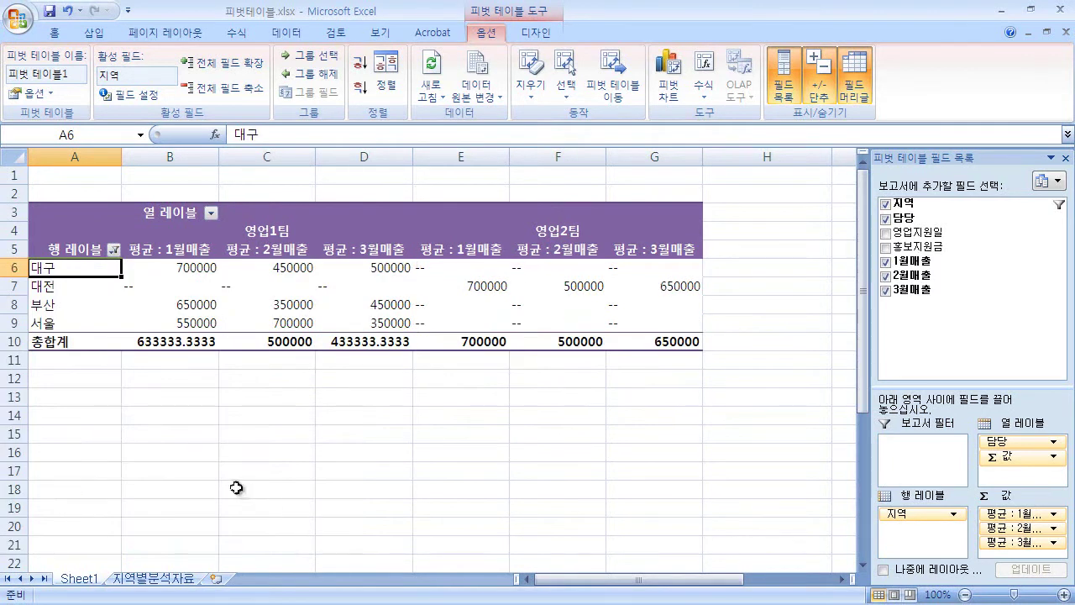
Step: Reopen the region filter options on the row labels
left_click(230, 485)
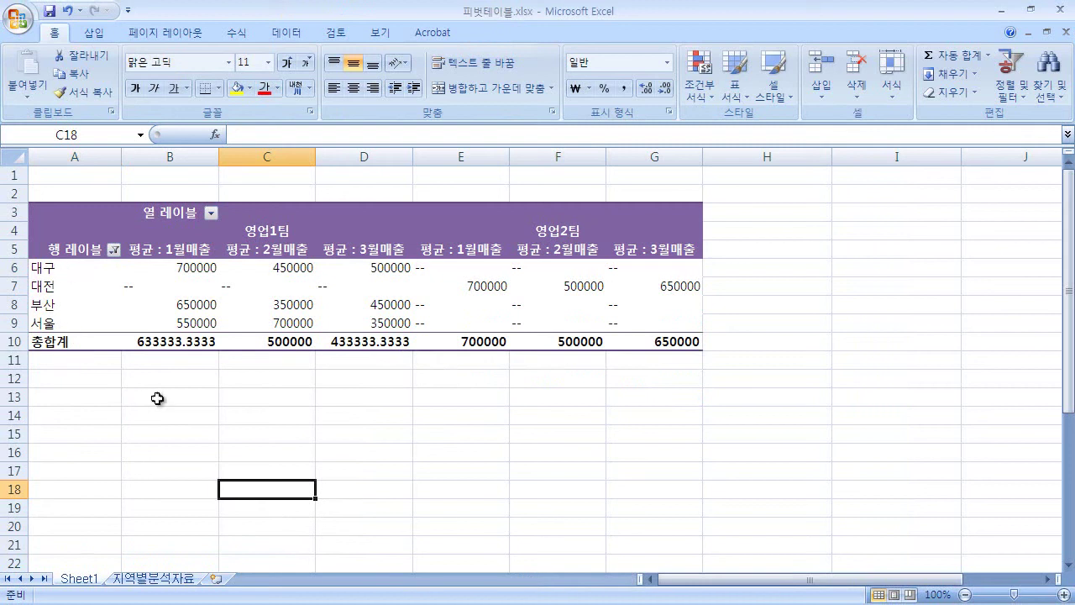
left_click(243, 302)
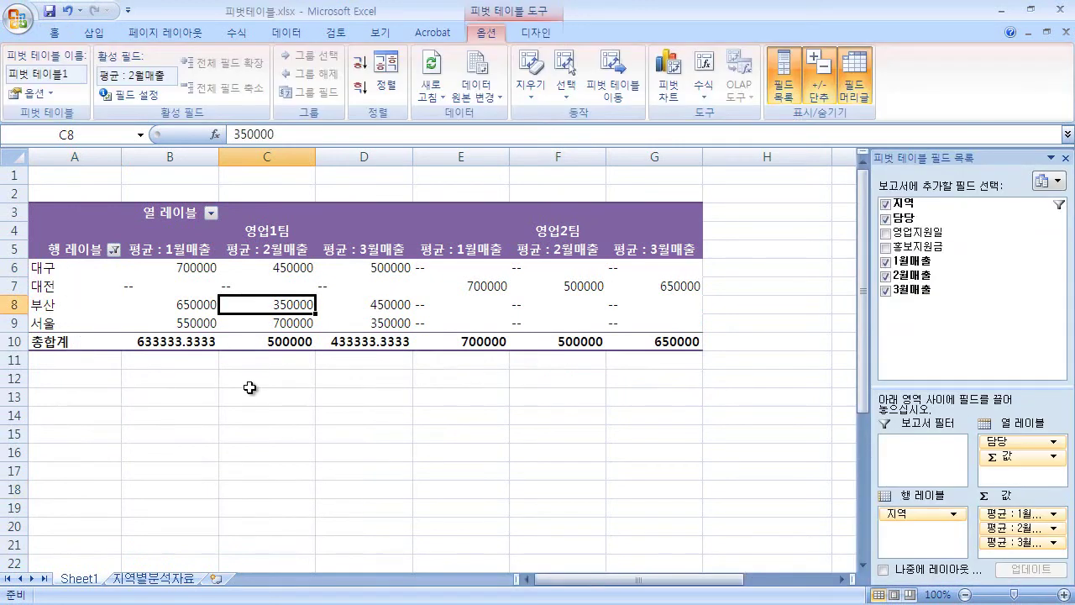
left_click(160, 384)
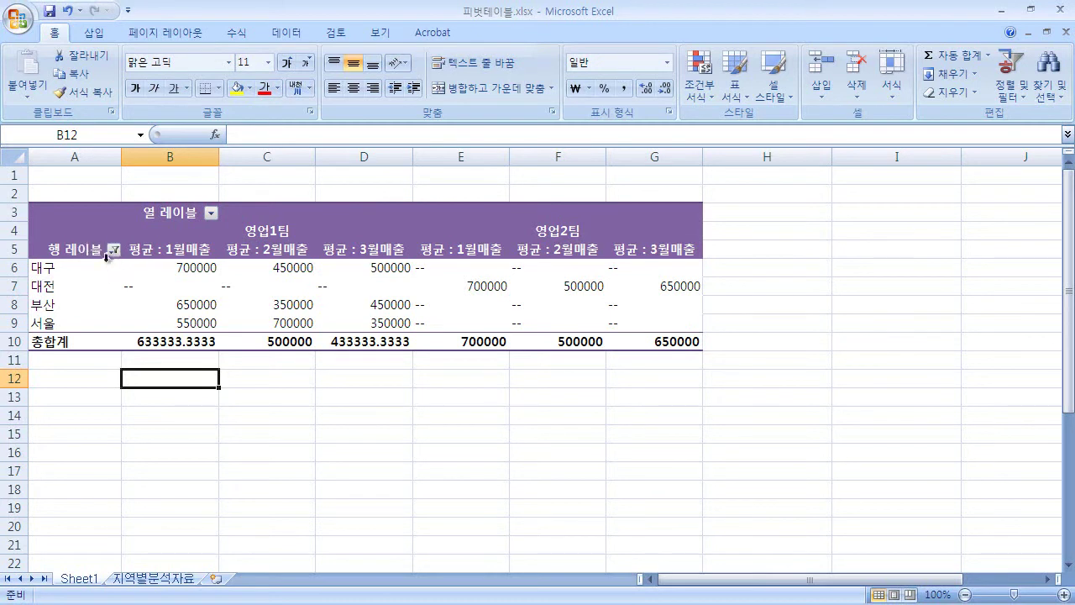
left_click(114, 249)
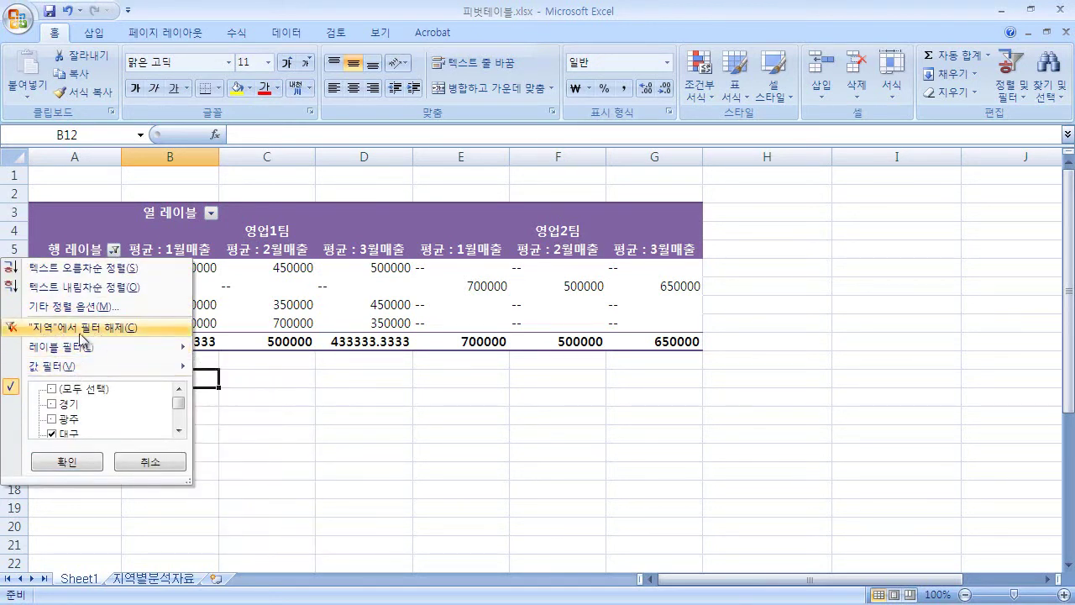
Step: Clear the region filter, then limit the column labels to 영업2팀 only
left_click(134, 331)
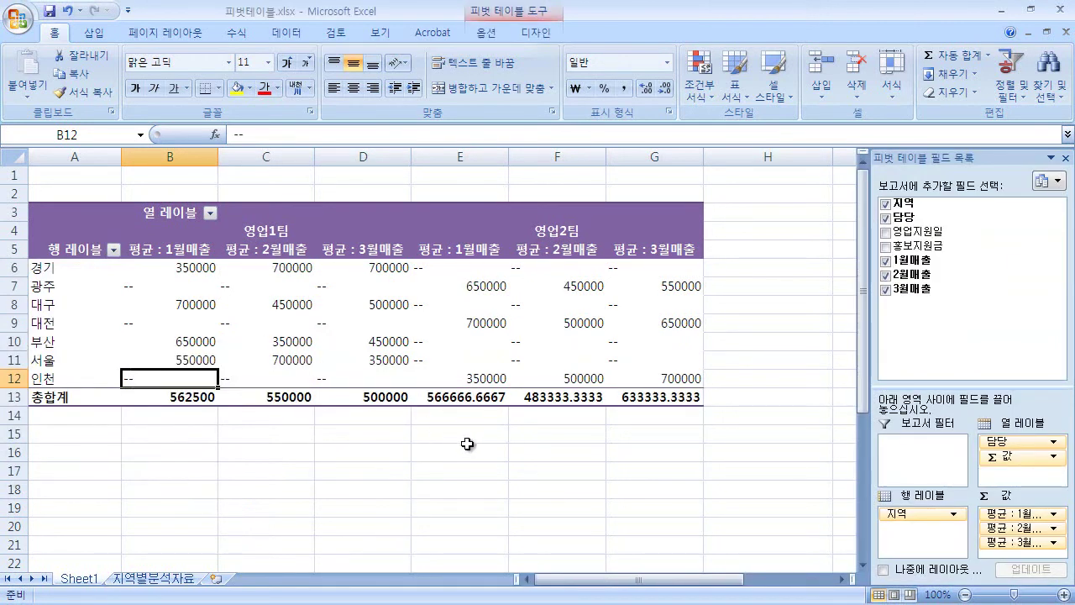
left_click(294, 228)
left_click(534, 226)
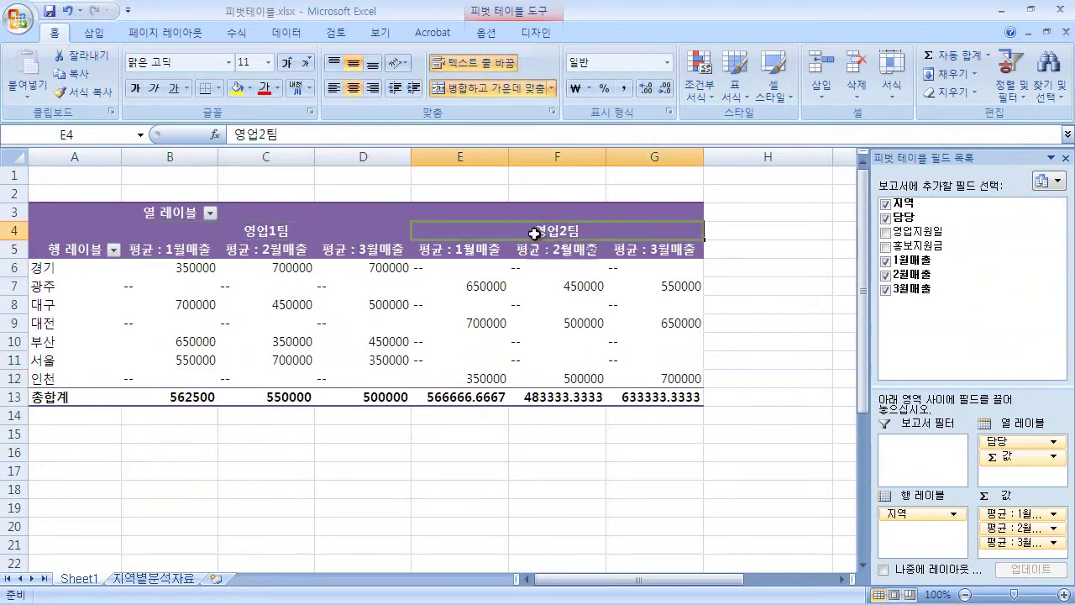
left_click(349, 239)
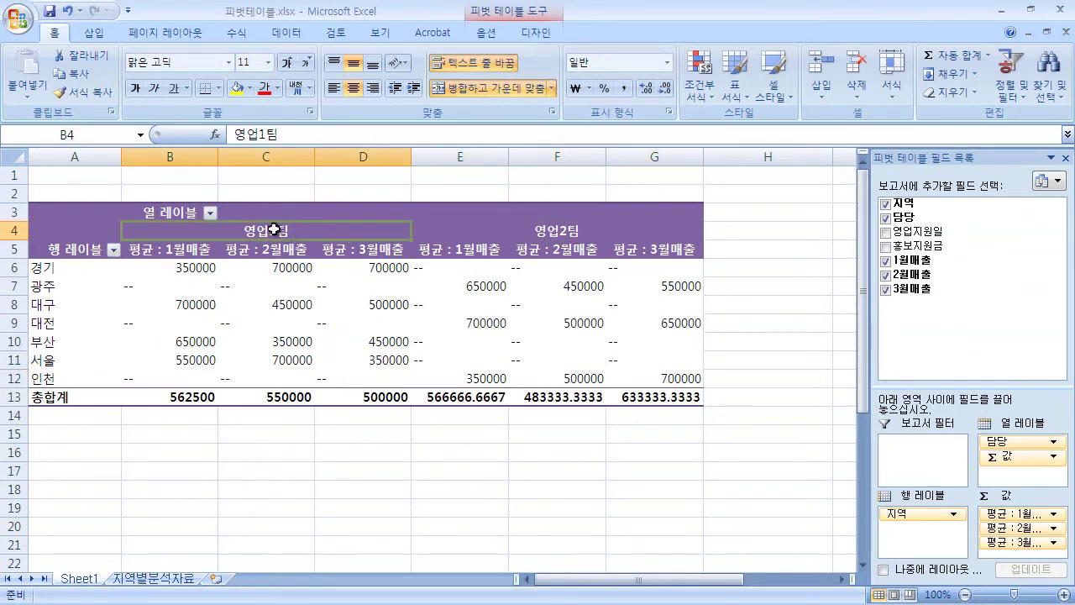
left_click(209, 213)
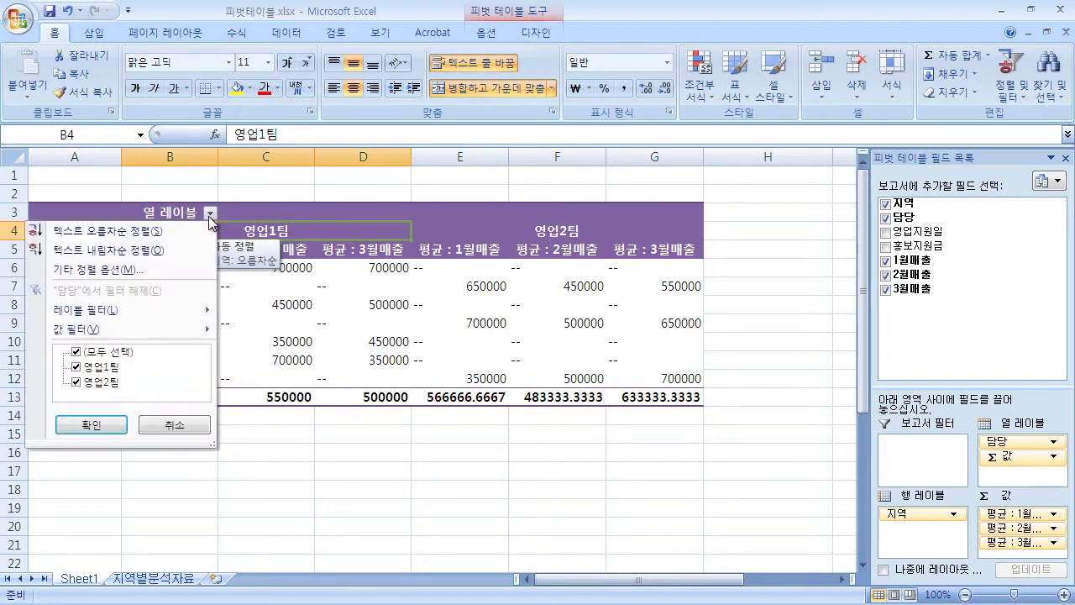
left_click(76, 367)
left_click(93, 426)
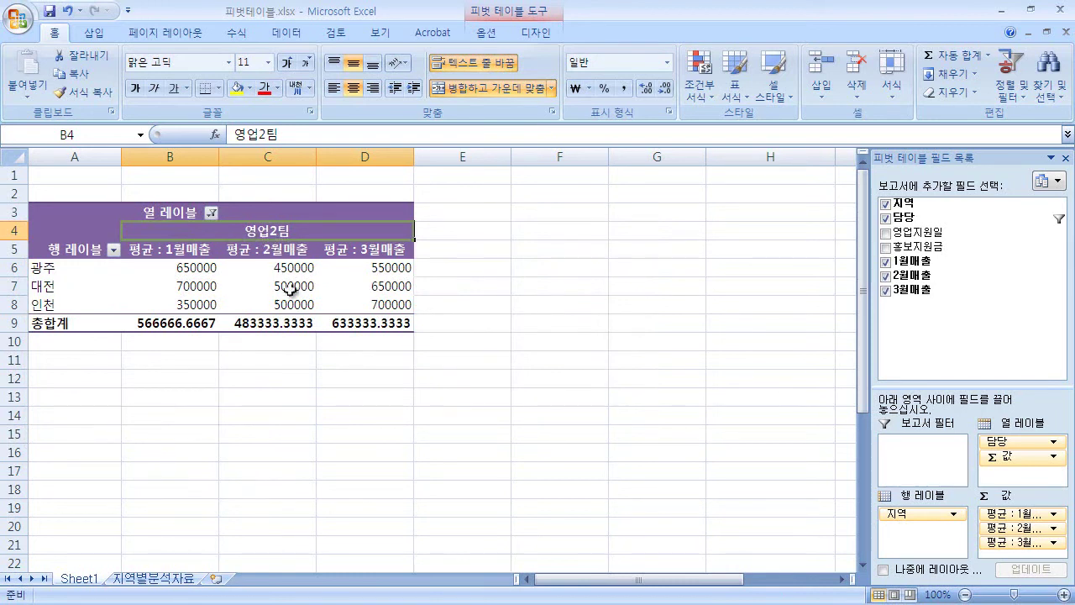
left_click(495, 453)
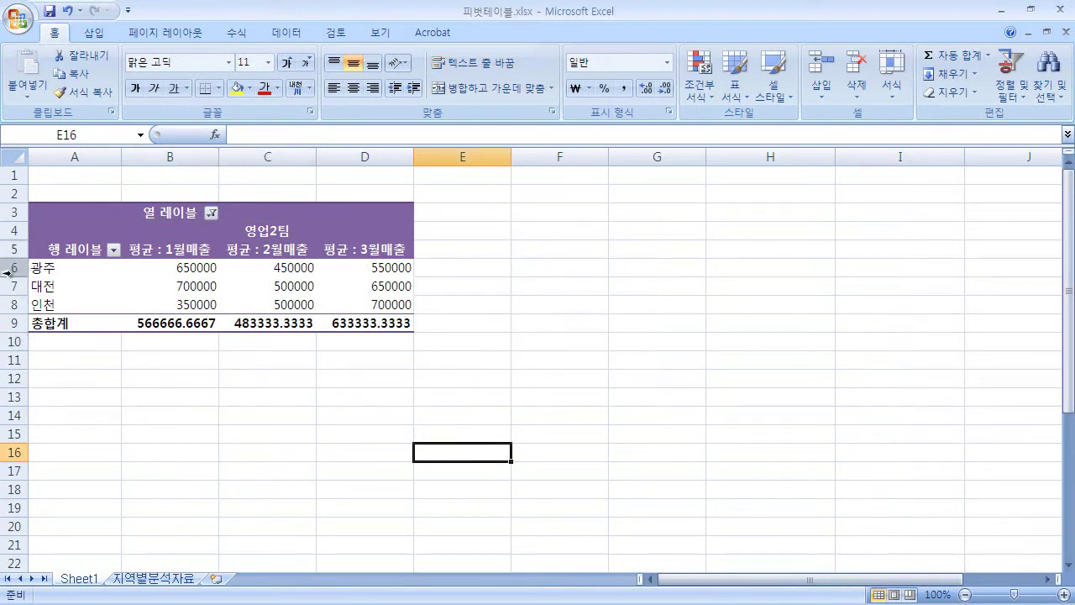
Step: Reselect all sales teams so both 영업1팀 and 영업2팀 appear again
left_click(212, 216)
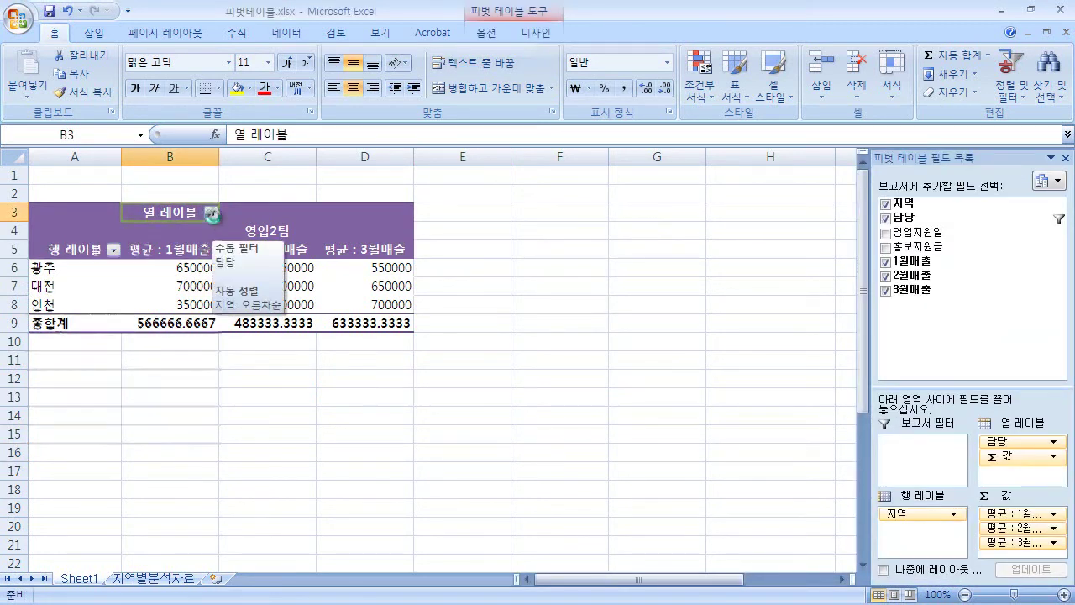
left_click(212, 216)
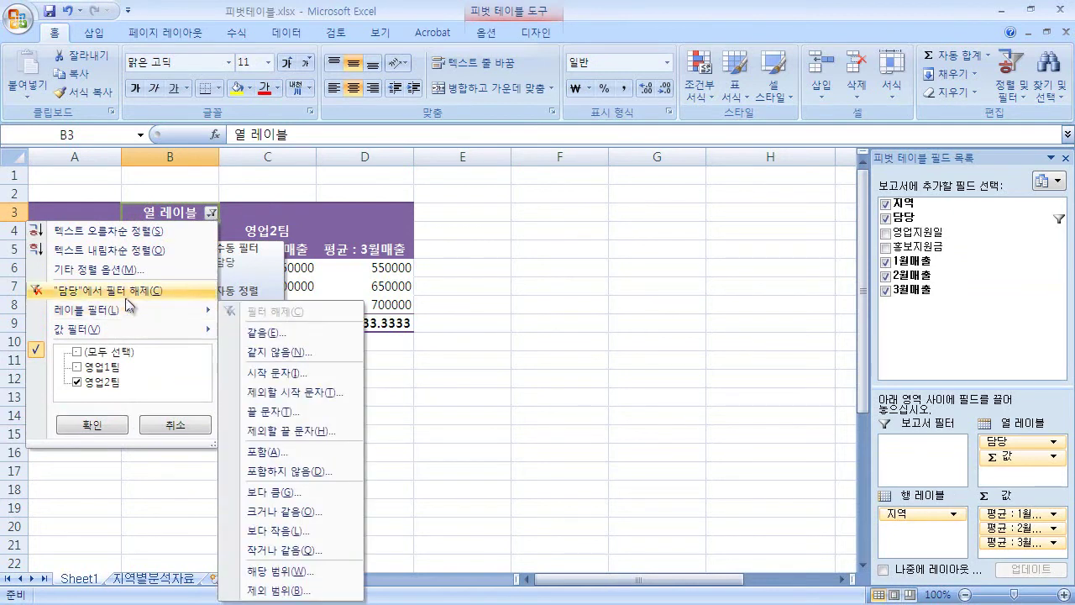
left_click(77, 351)
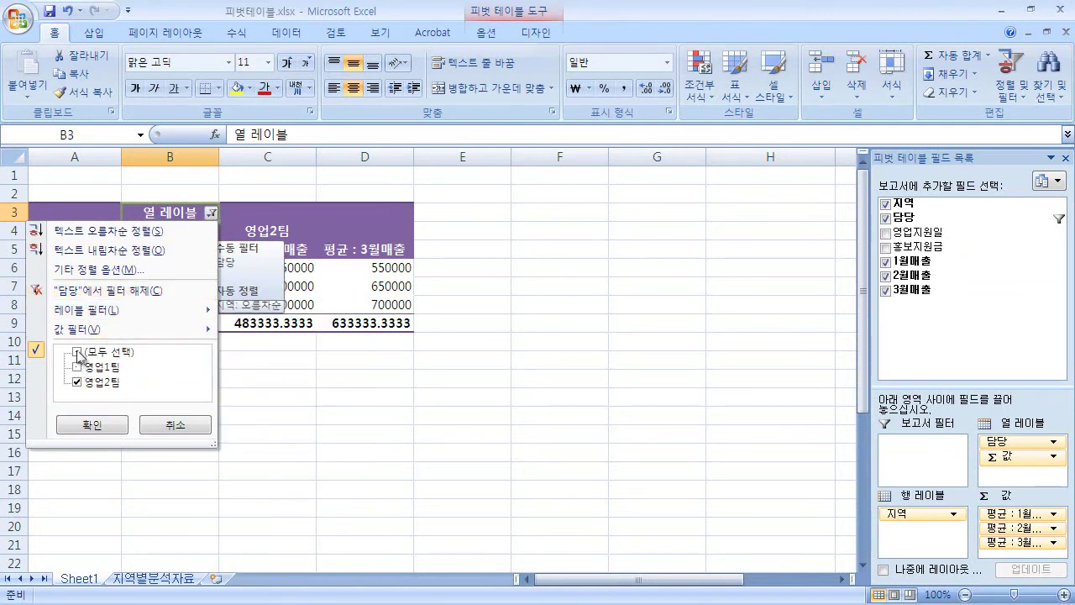
left_click(92, 425)
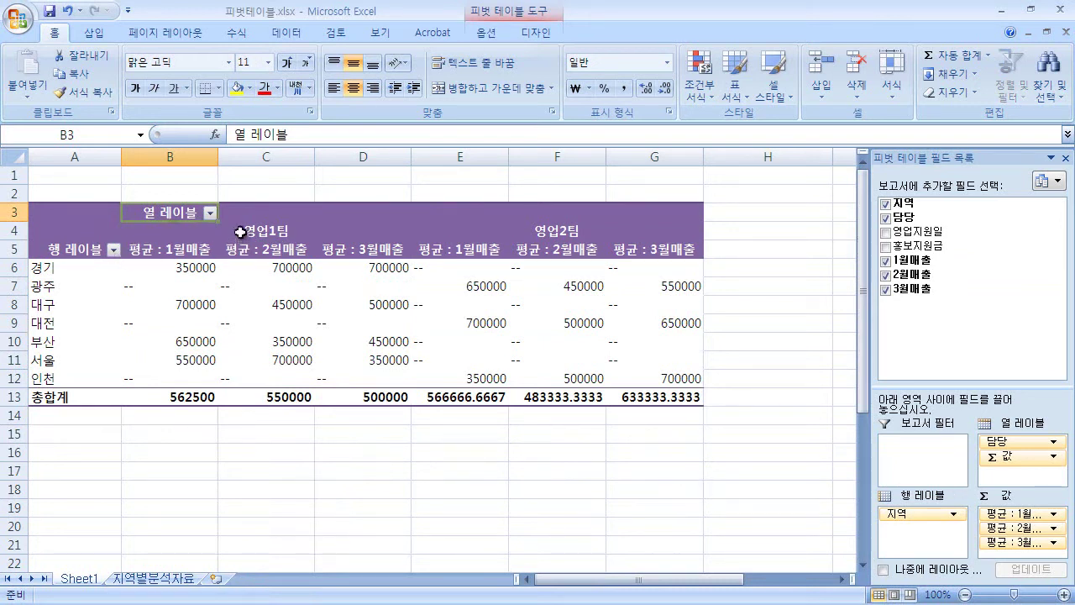
left_click(210, 213)
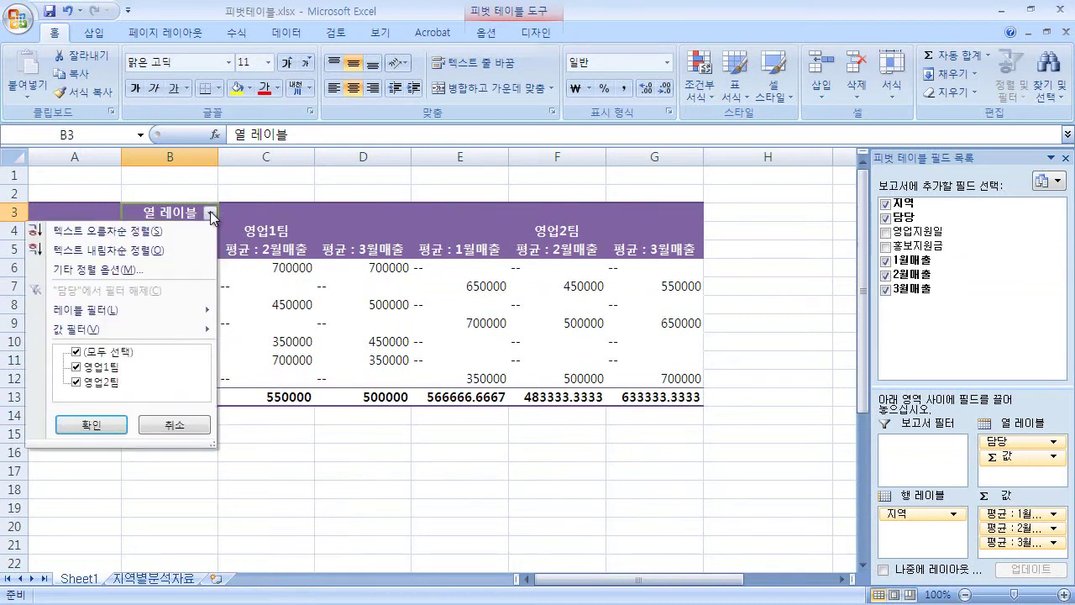
mouse_move(182, 325)
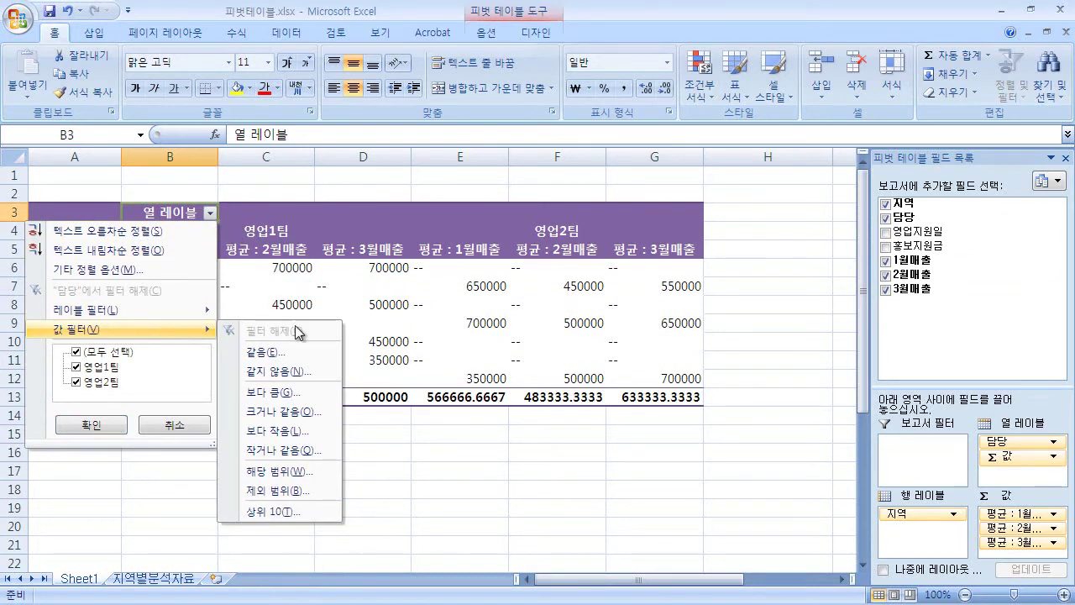
left_click(317, 510)
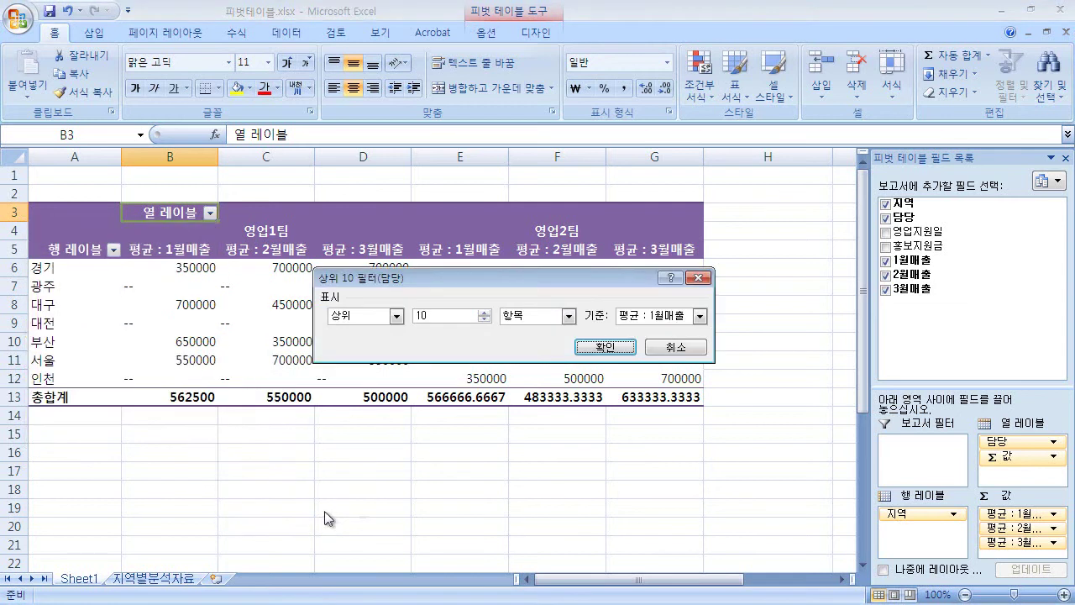
left_click(486, 320)
left_click(485, 322)
left_click_drag(493, 283, 521, 405)
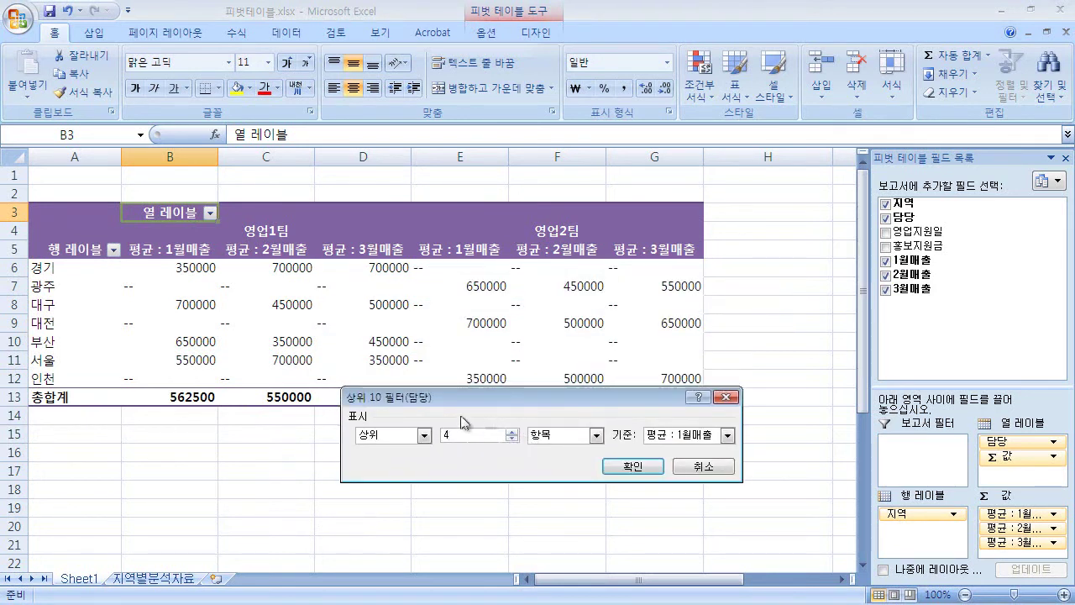
left_click(632, 467)
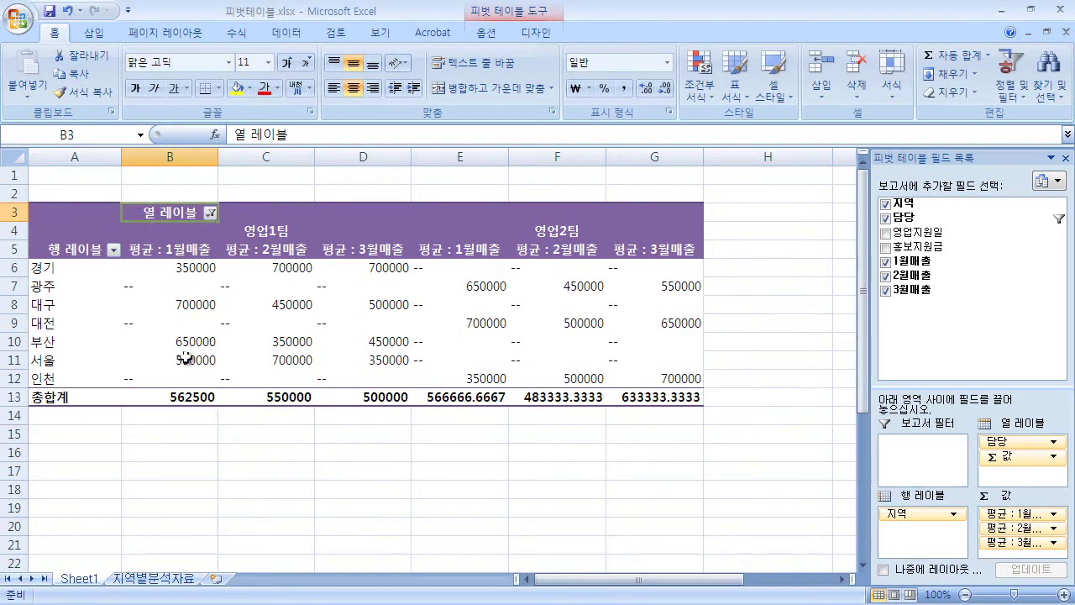
left_click(210, 214)
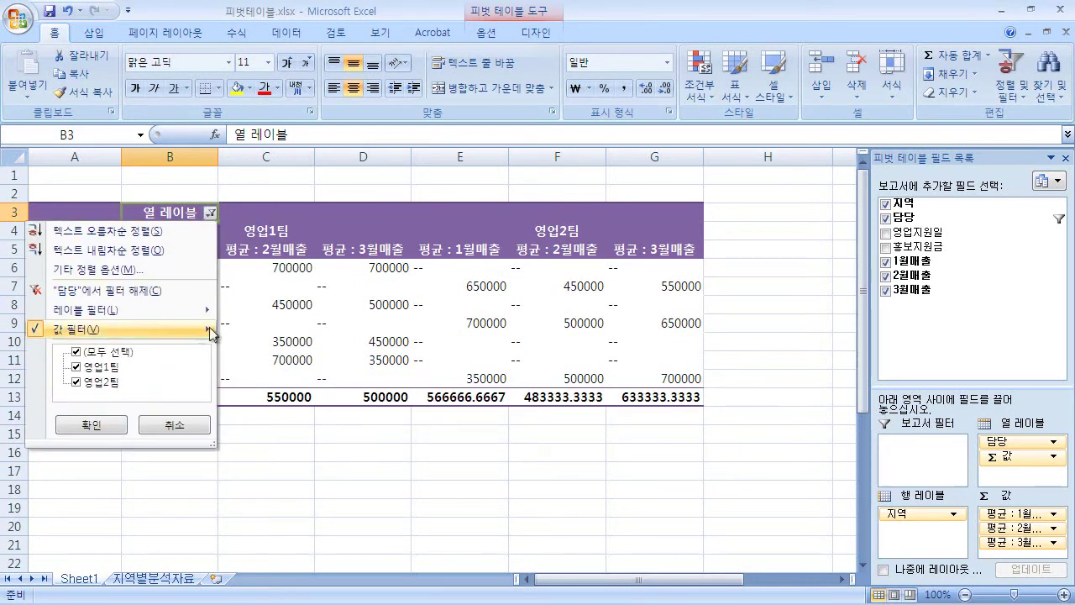
left_click(277, 333)
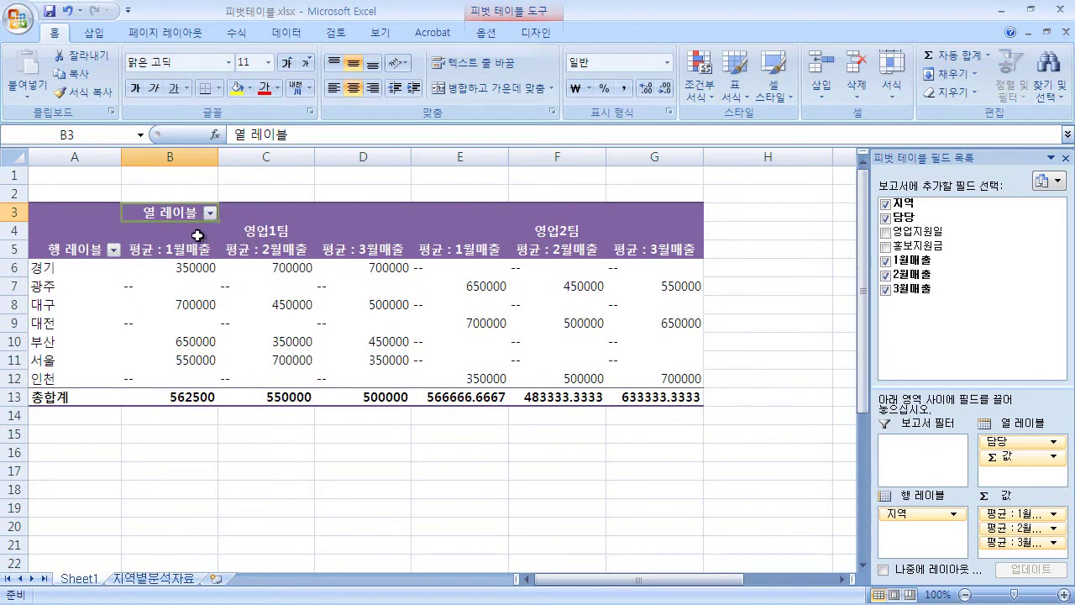
left_click_drag(181, 268, 643, 390)
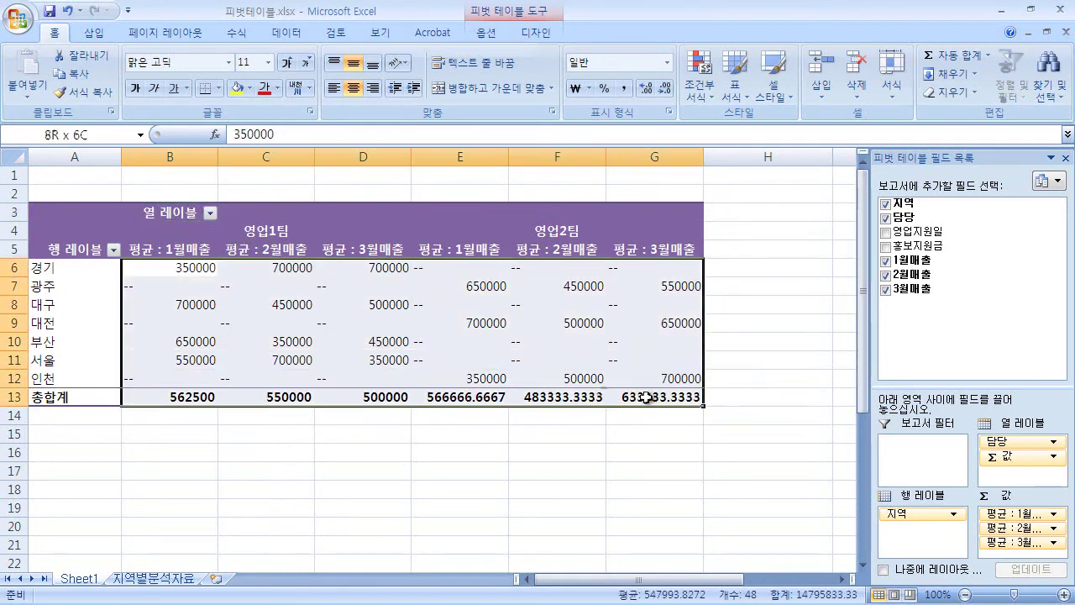
Step: Select the pivot value range B6:G13, including the grand total row
left_click(242, 328)
left_click(209, 214)
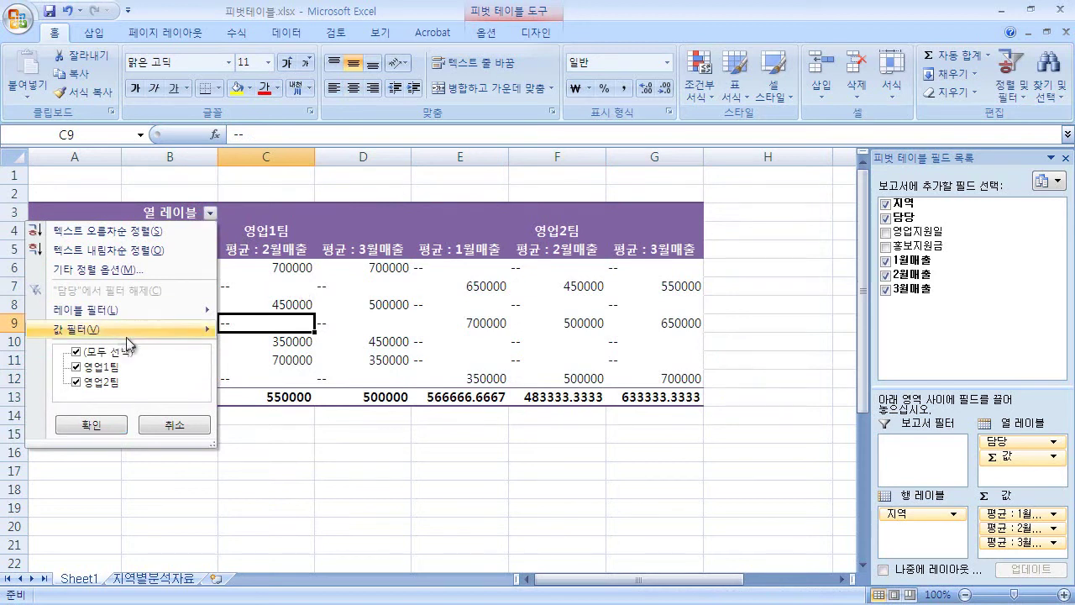
key("Return")
left_click(344, 299)
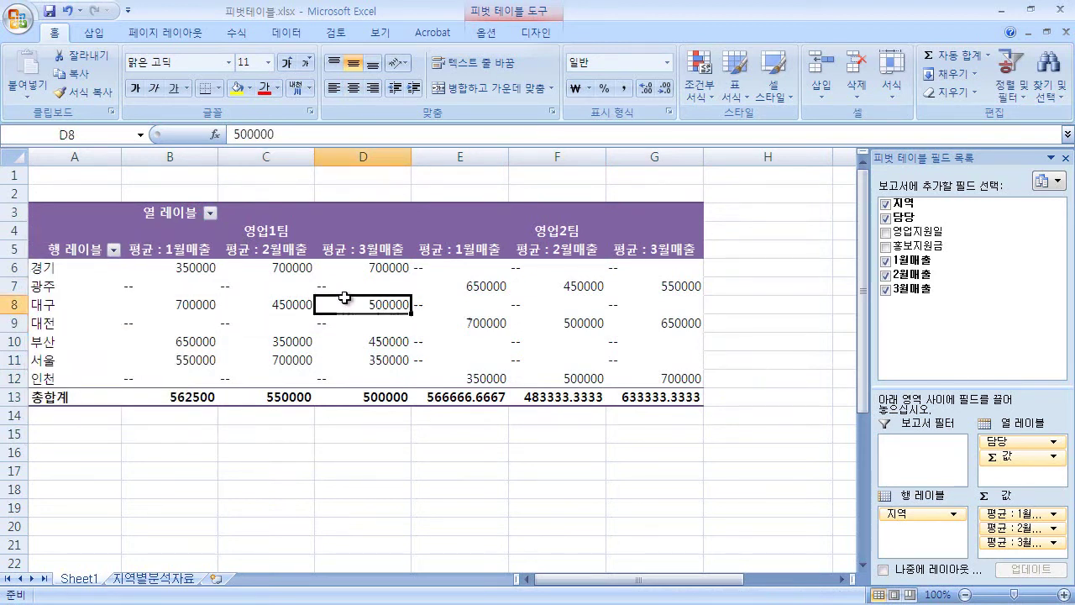
left_click(486, 30)
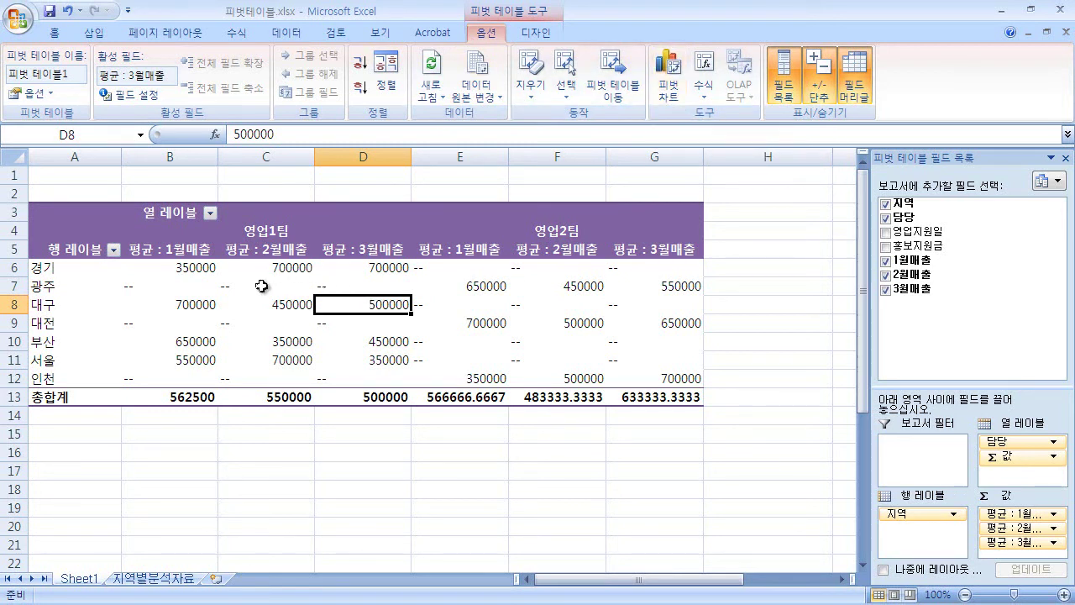
left_click(180, 267)
left_click_drag(179, 268, 651, 392)
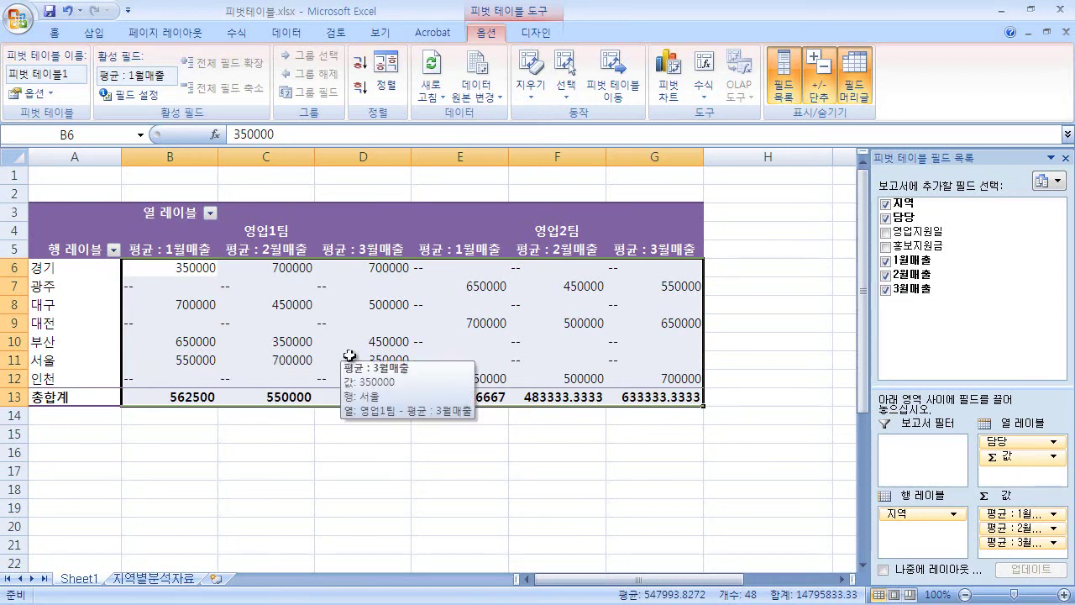
Step: Format the selected pivot values as Number with 1000 separators and no decimal places
right_click(552, 290)
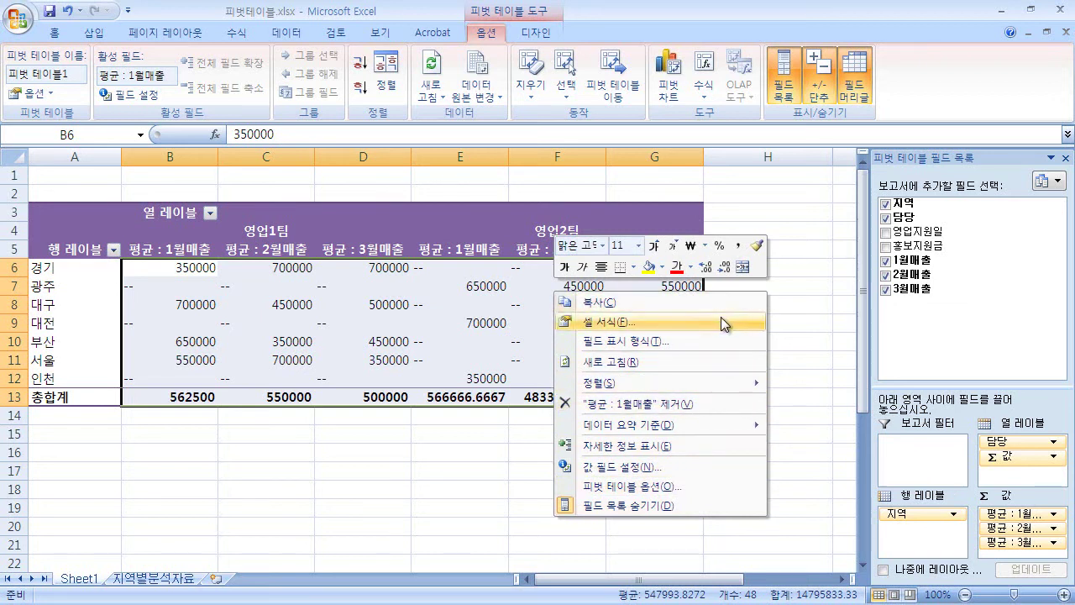
left_click(763, 328)
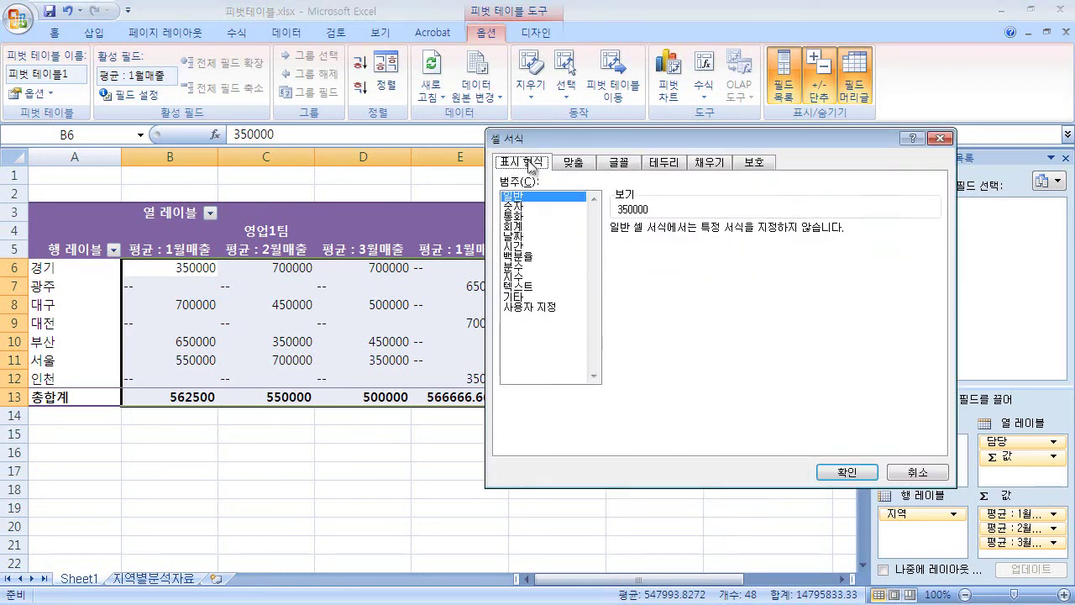
left_click_drag(541, 138, 548, 180)
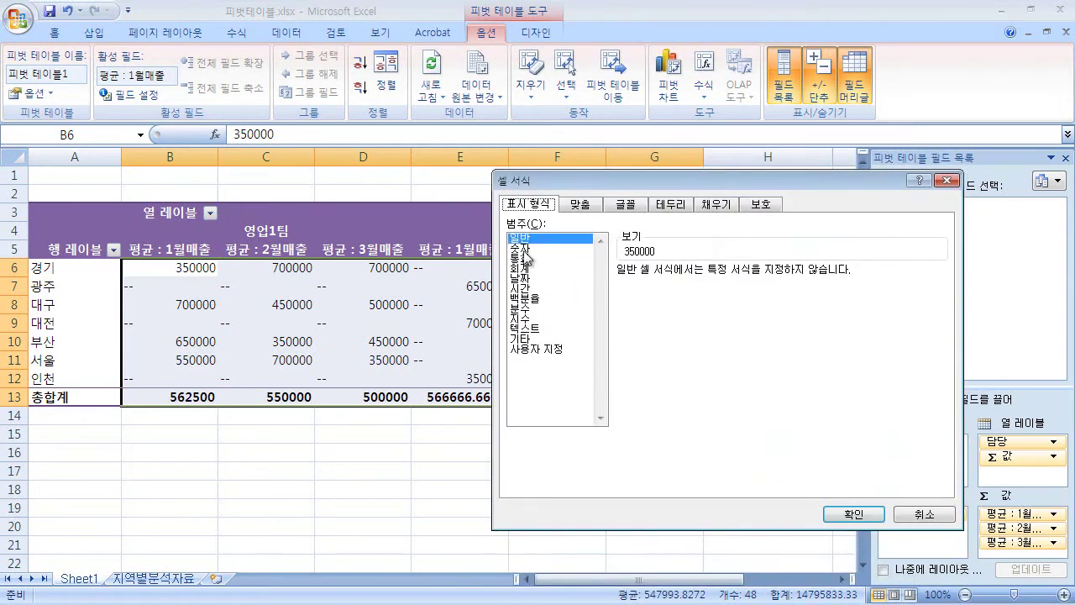
left_click(527, 248)
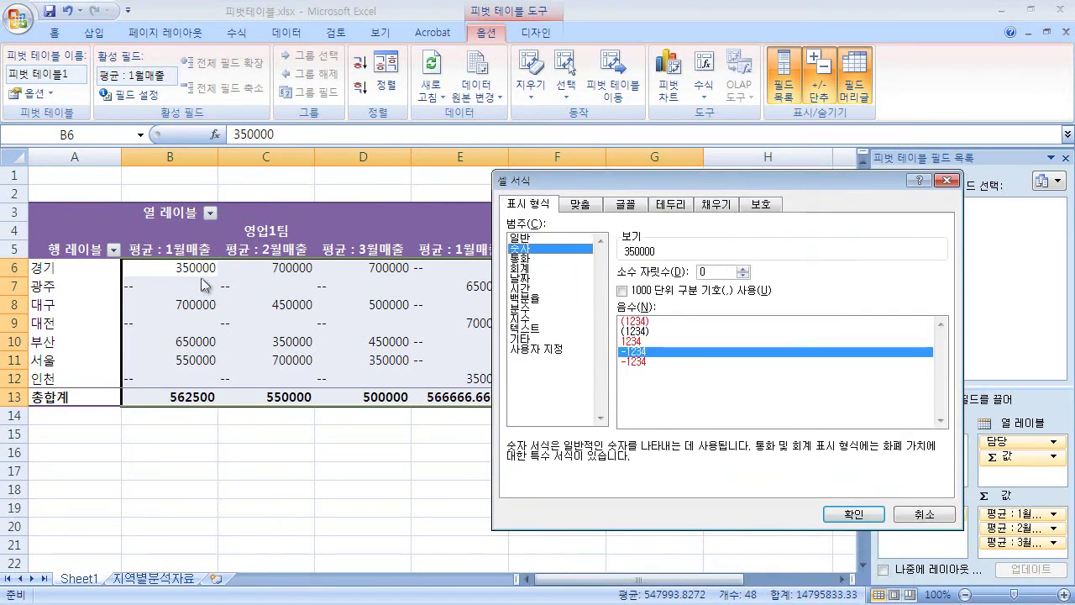
left_click(537, 269)
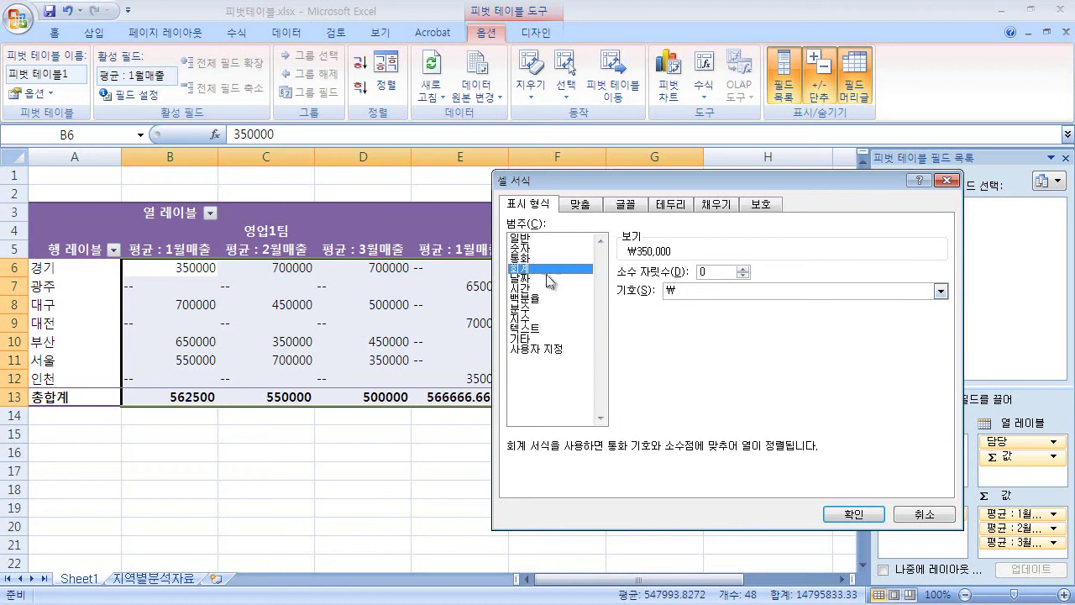
left_click(534, 250)
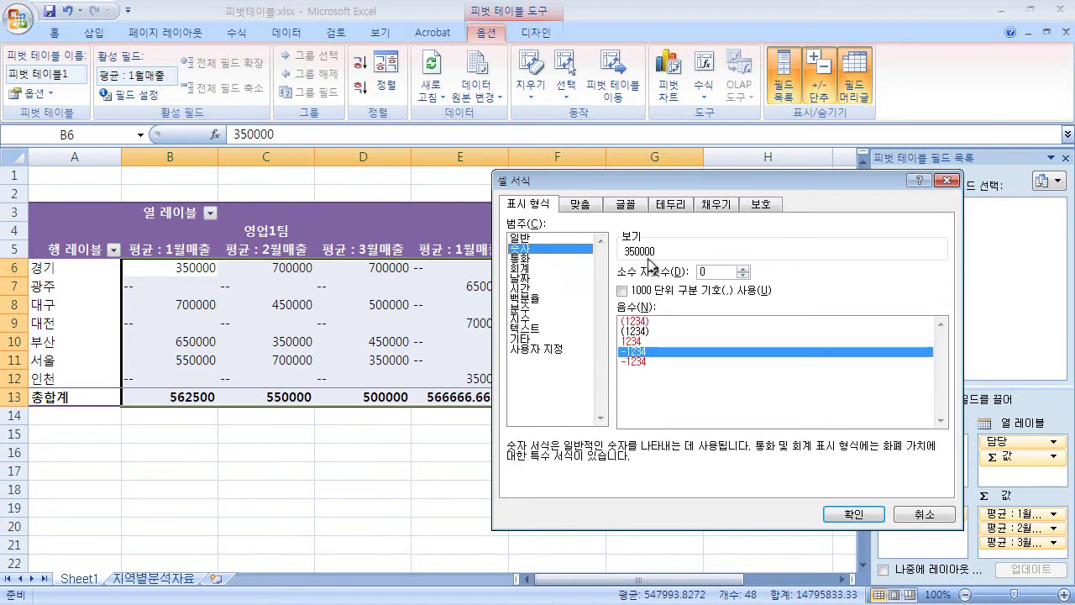
left_click(622, 290)
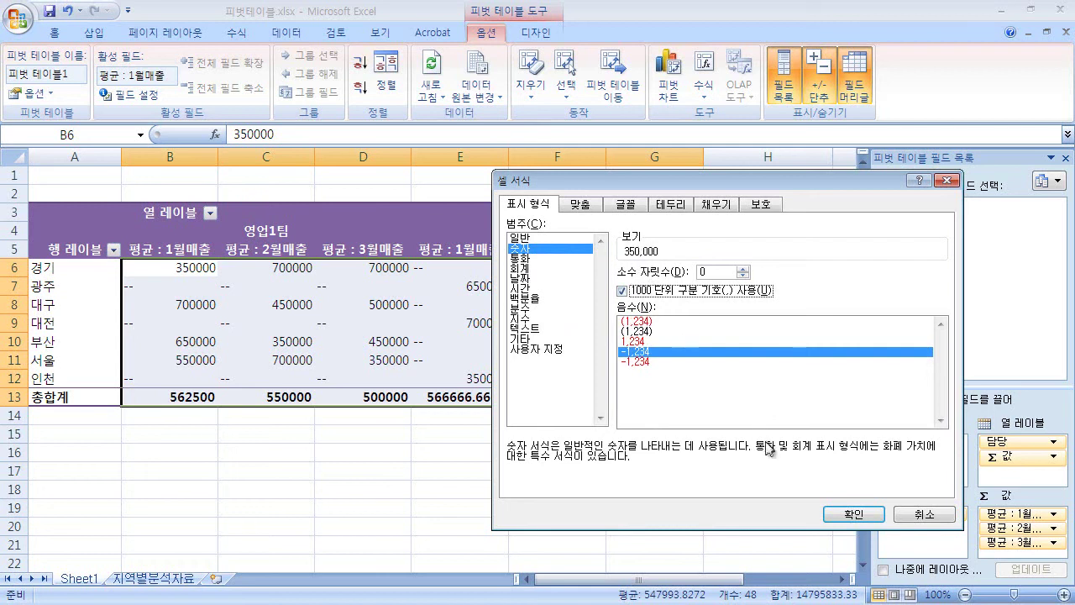
left_click(838, 516)
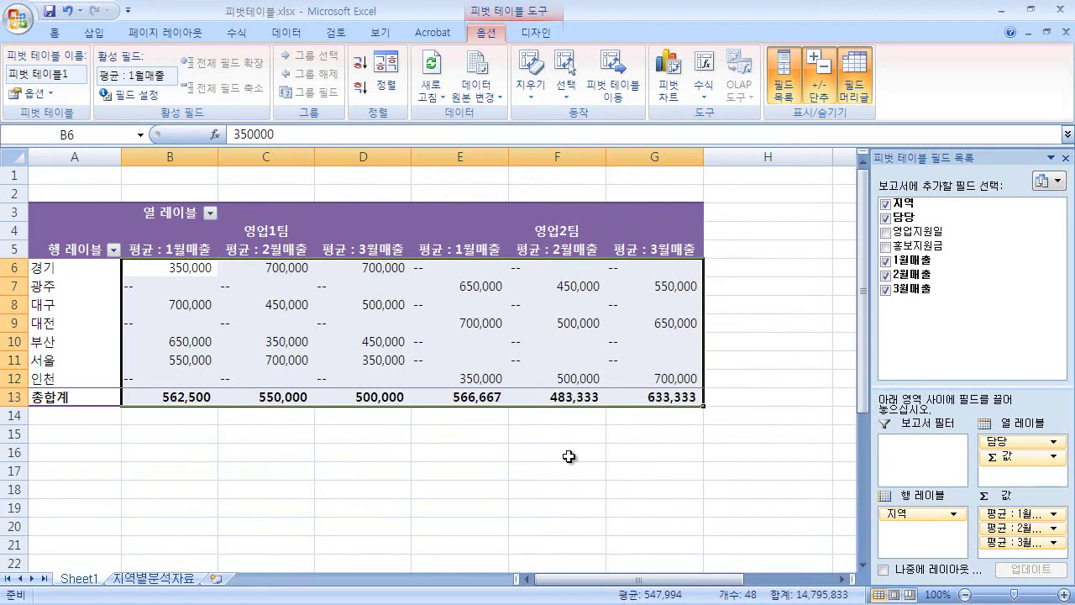
right_click(456, 344)
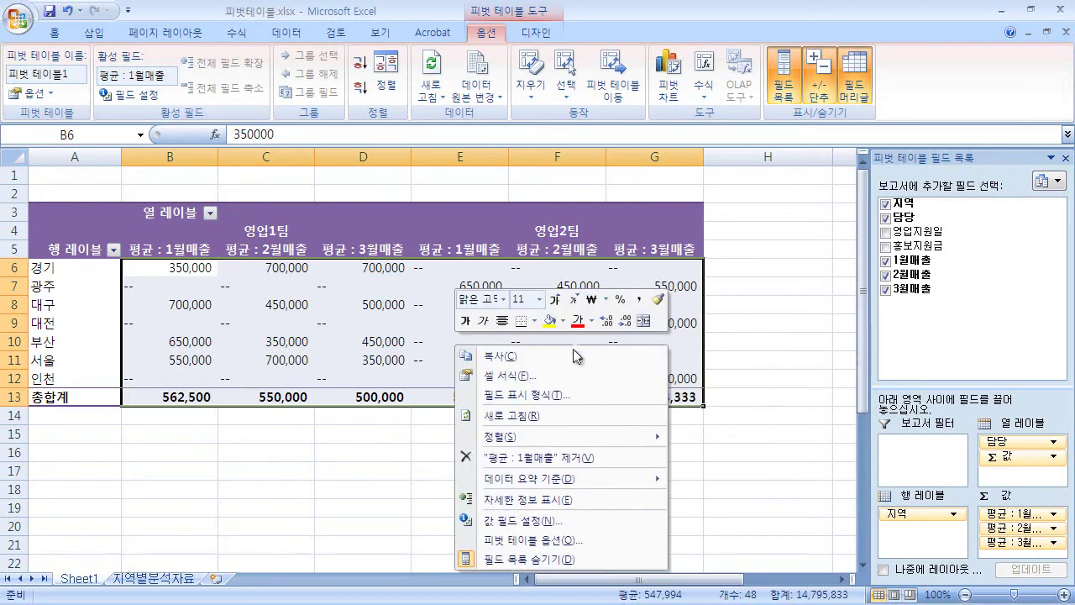
key("Return")
mouse_move(546, 202)
left_mouse_down()
mouse_move(659, 27)
mouse_move(648, 8)
left_mouse_up()
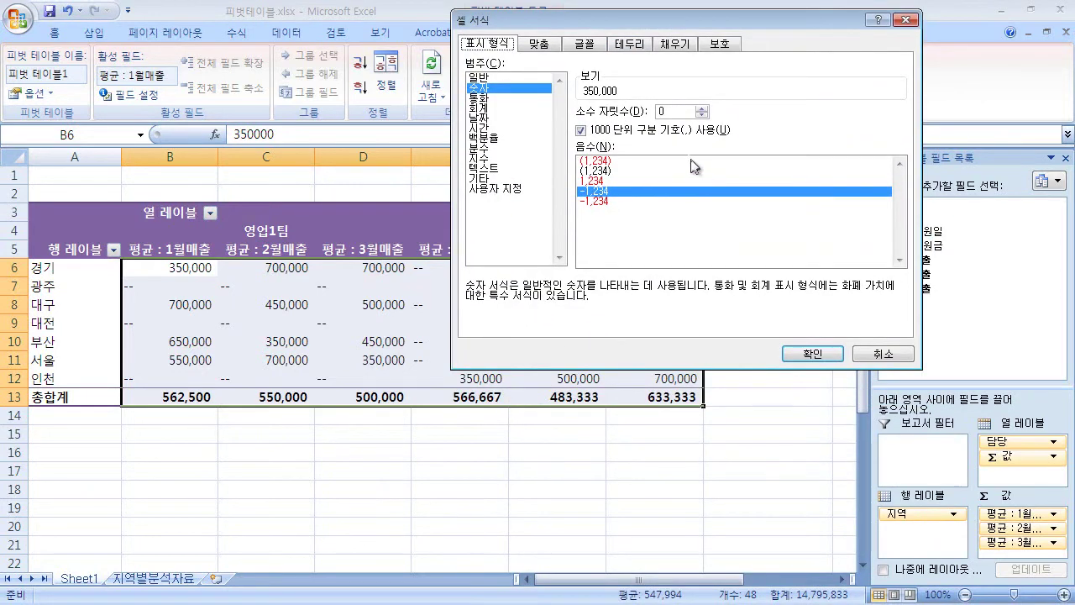
left_click(702, 108)
left_click(704, 115)
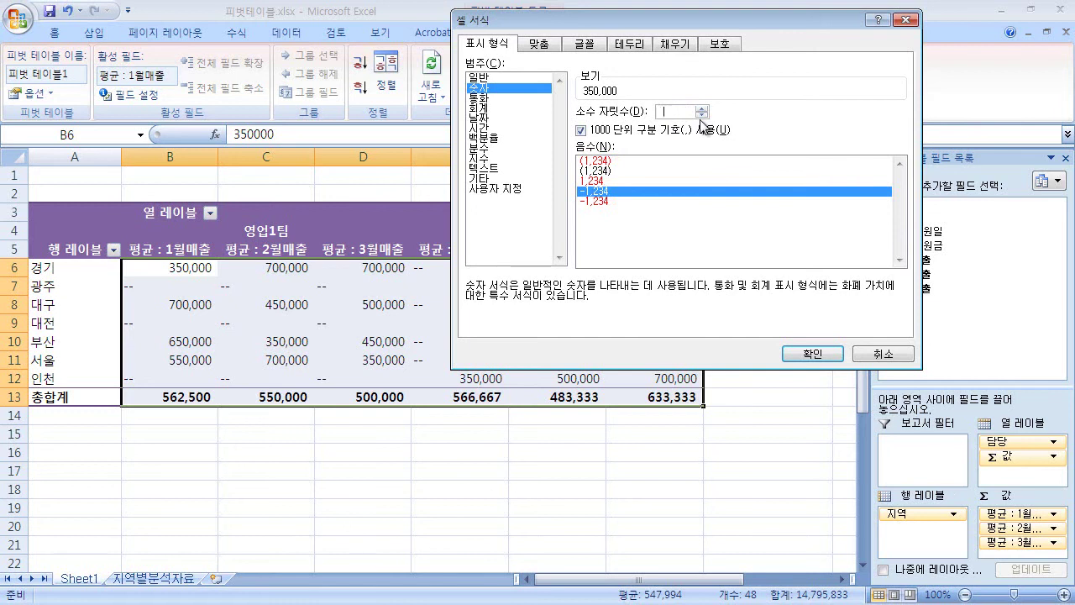
type("-2")
left_click(814, 354)
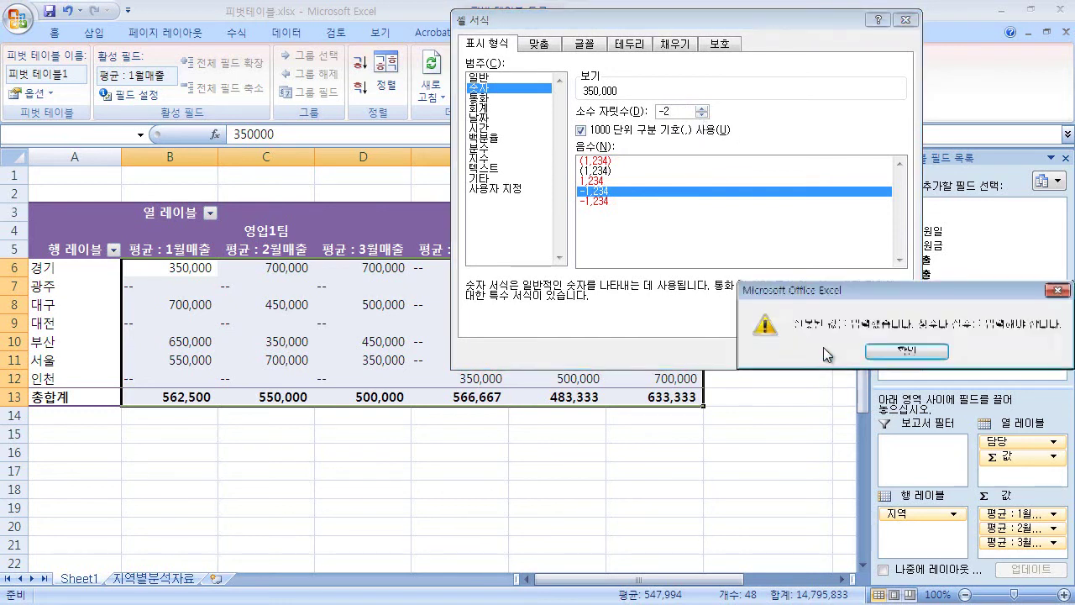
left_click(910, 354)
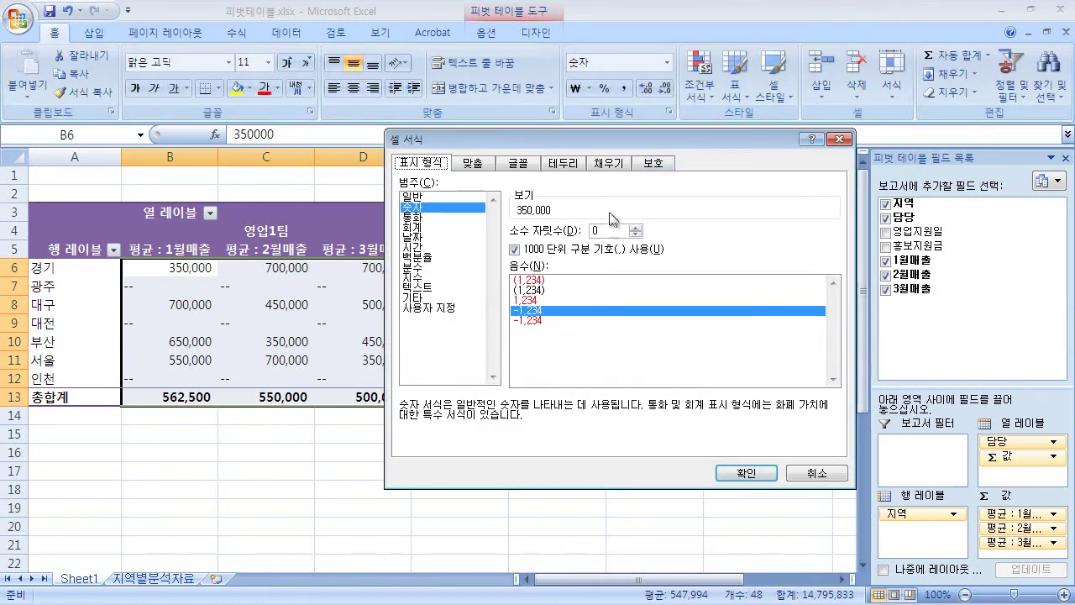
left_click(635, 232)
left_click(636, 232)
left_click(636, 231)
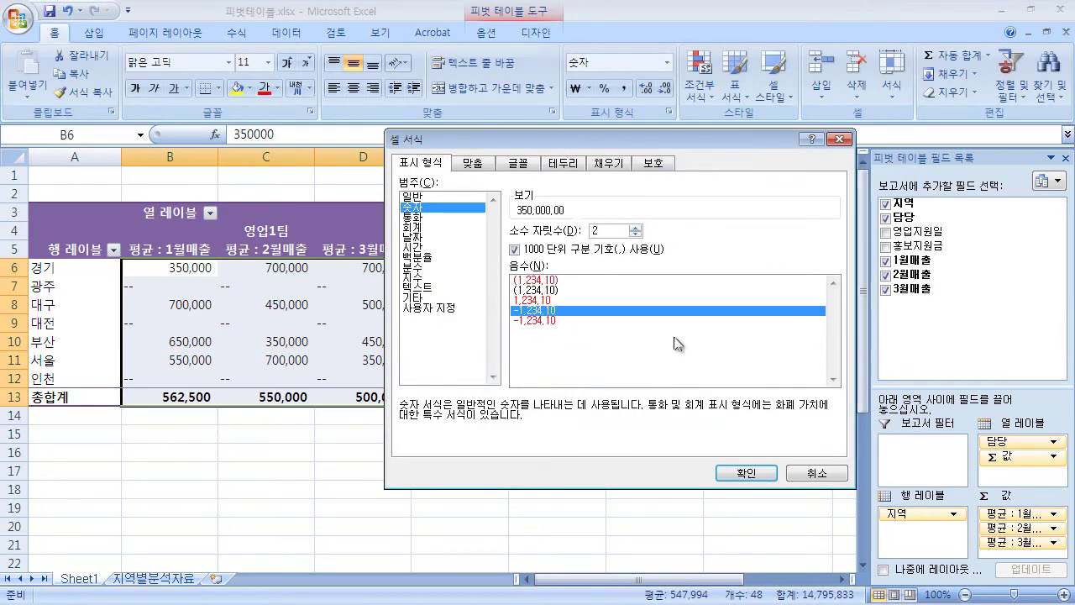
left_click(747, 473)
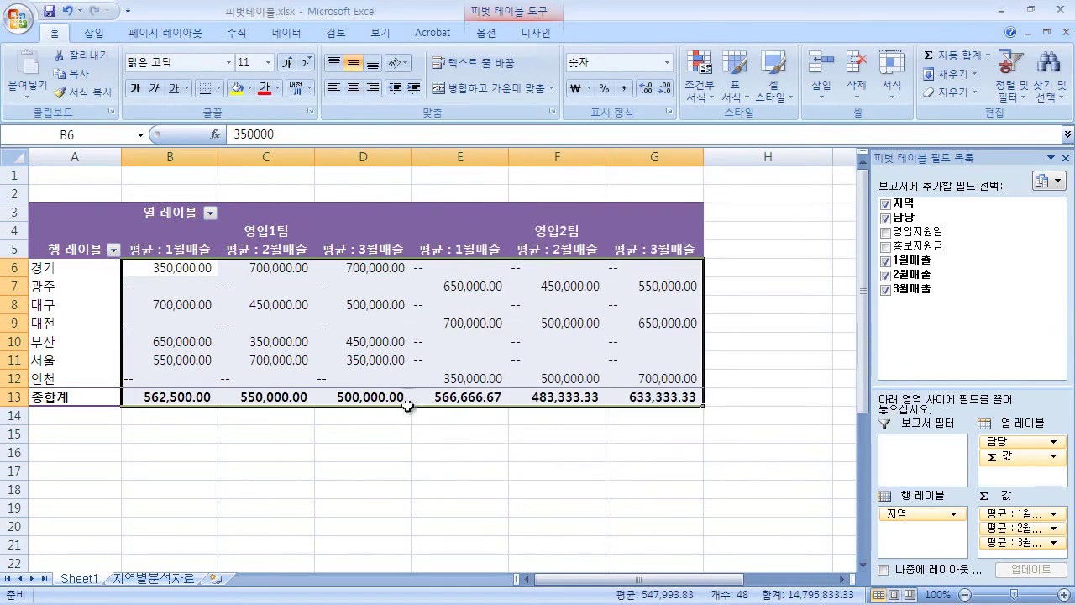
key("ctrl+1")
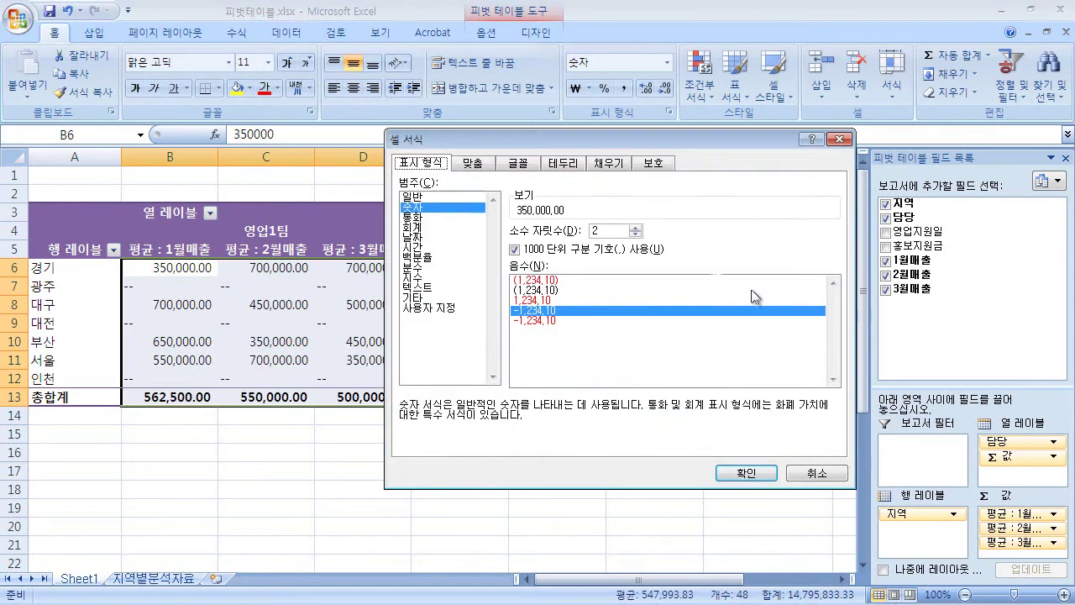
left_click(636, 235)
left_click(638, 242)
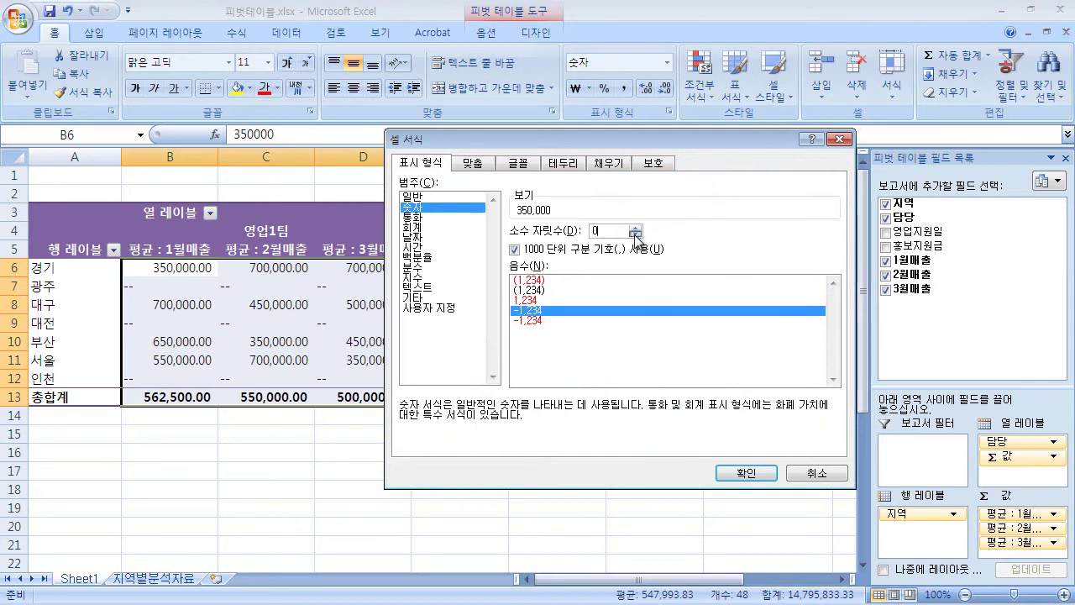
left_click(749, 474)
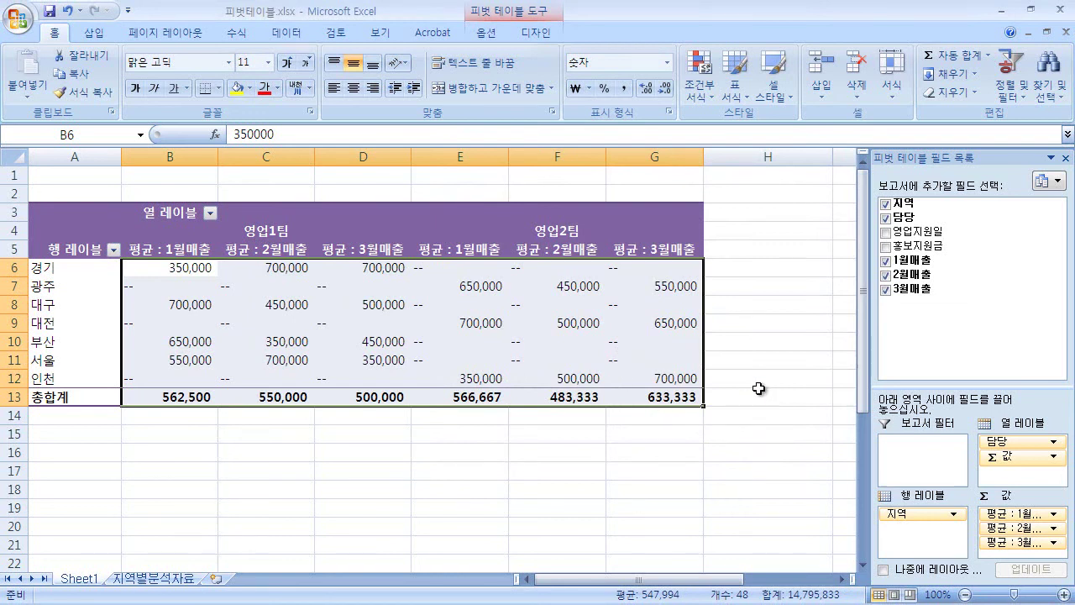
key("ctrl+1")
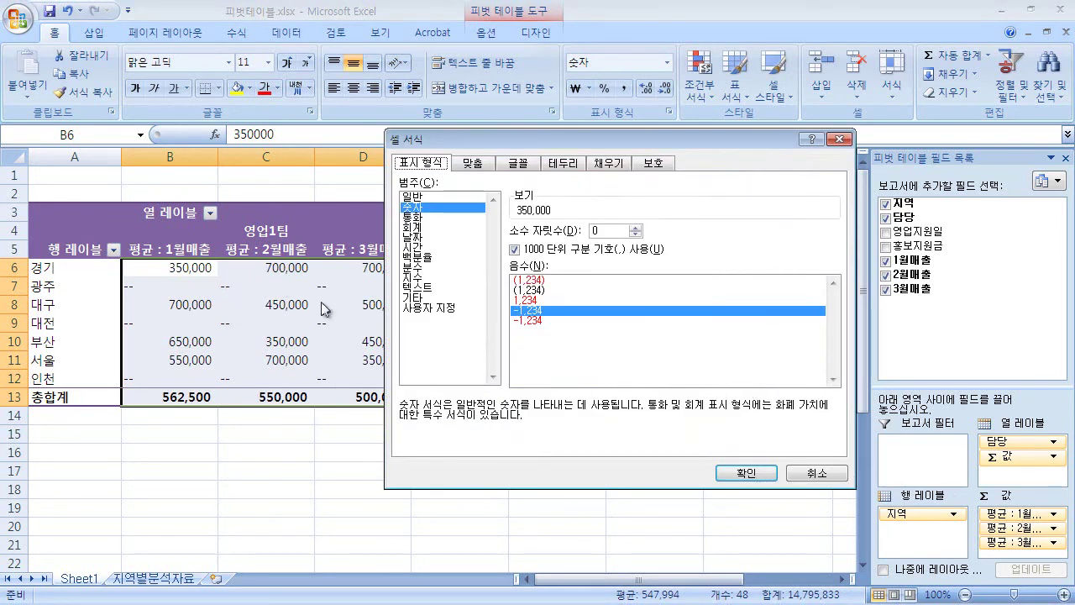
Step: Set the pivot values' horizontal alignment to Right (Indent), trying Center before restoring Align Right
left_click(473, 165)
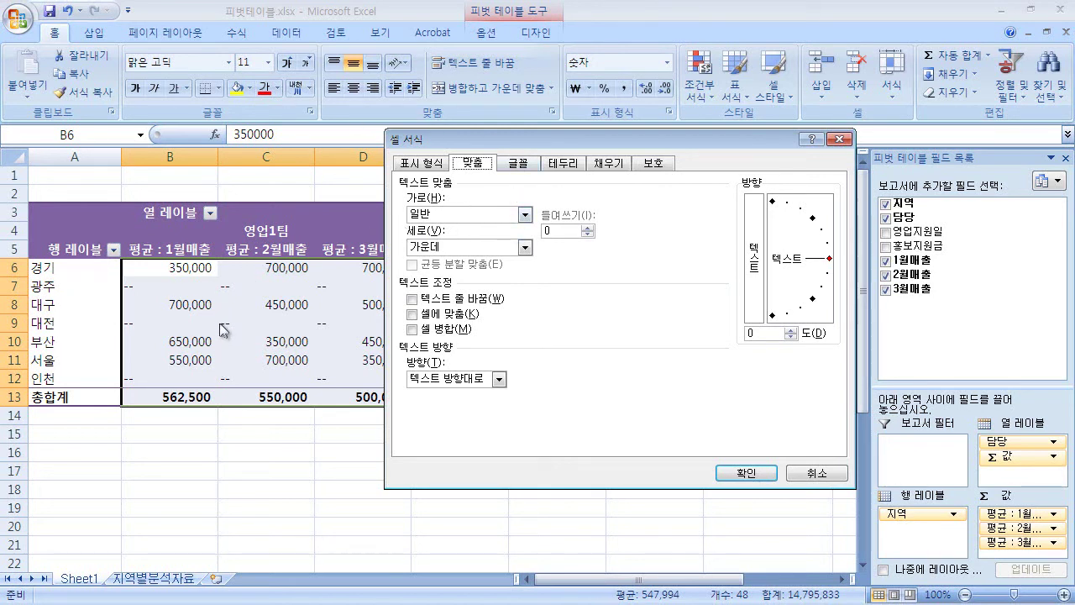
left_click(524, 214)
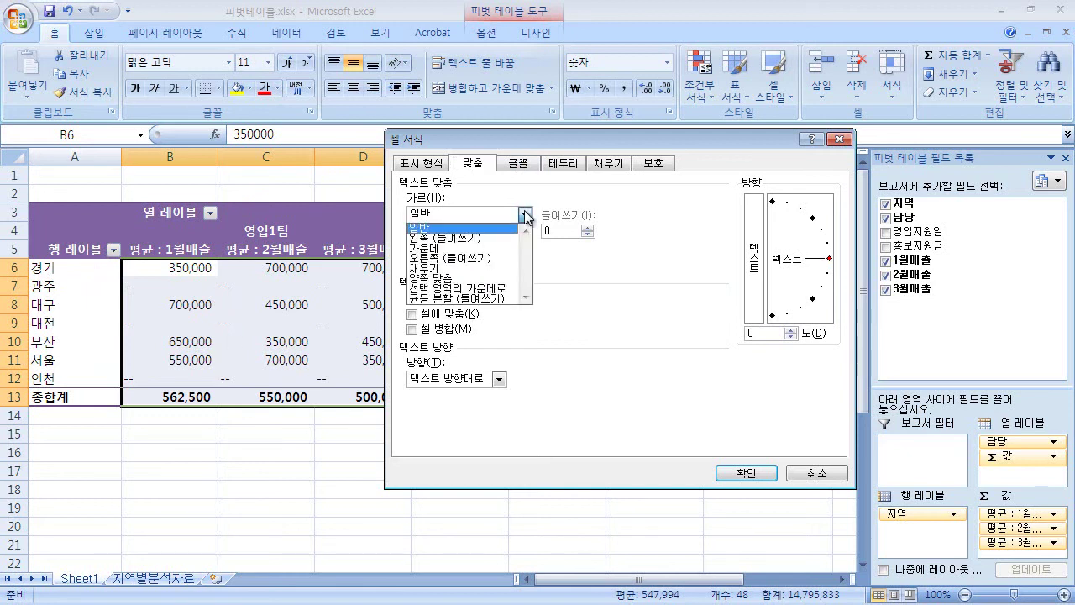
left_click(507, 263)
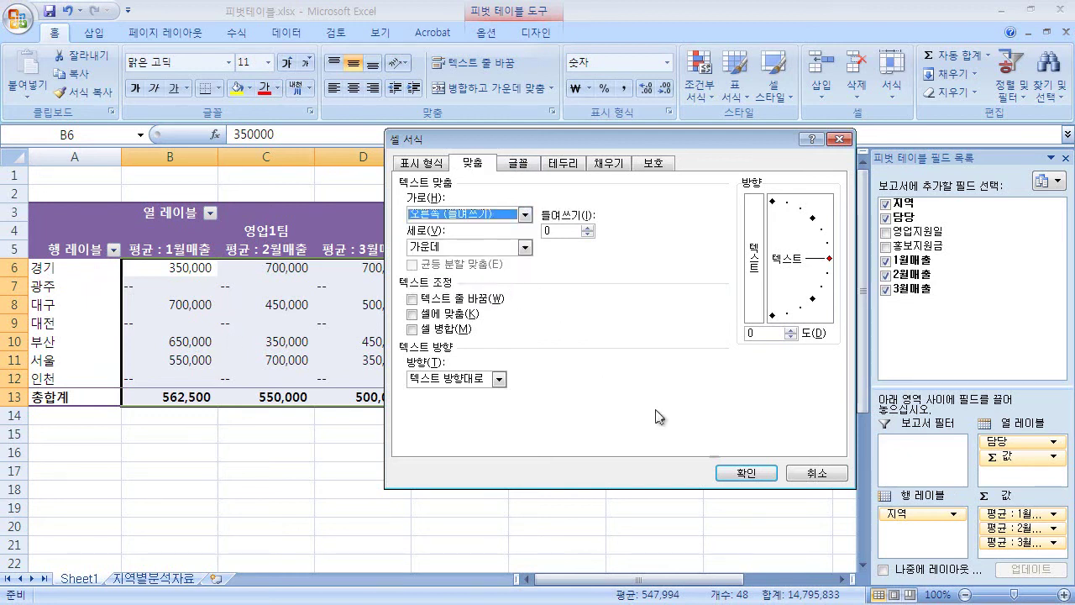
left_click(746, 473)
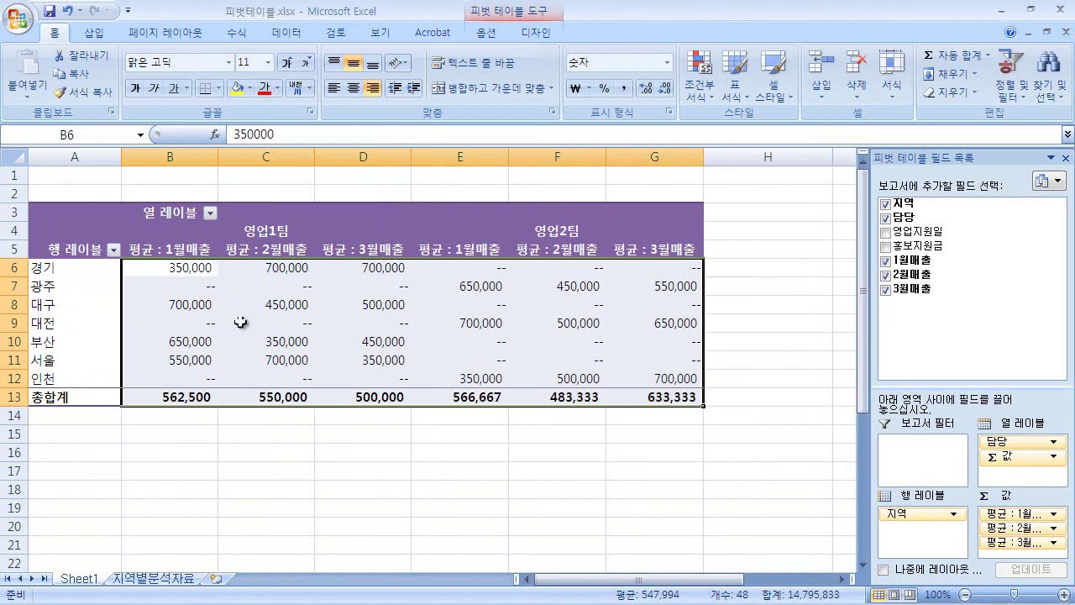
left_click(351, 89)
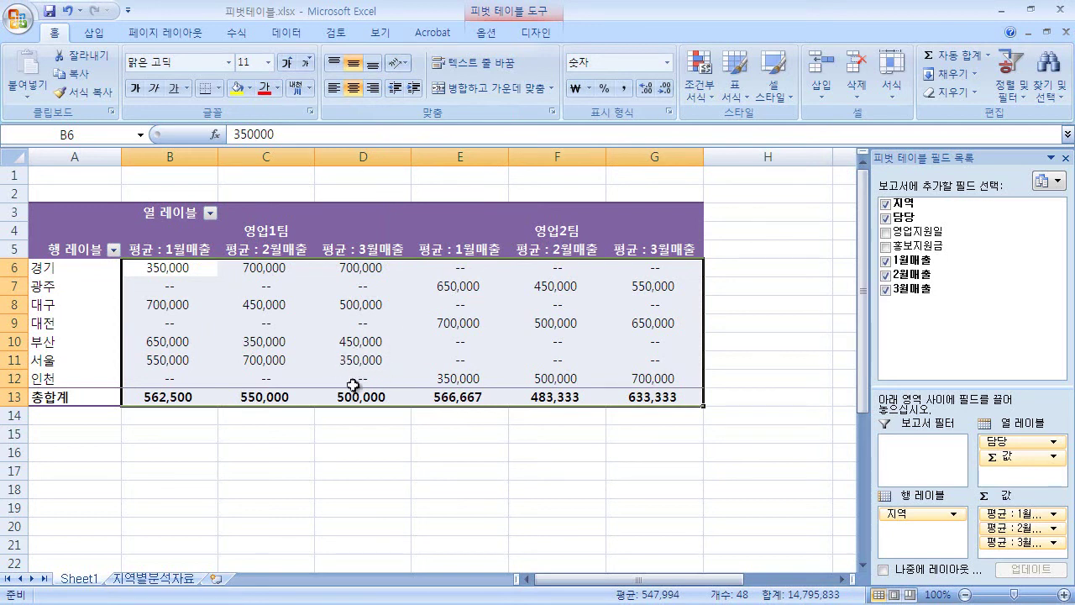
mouse_move(356, 397)
left_click(372, 88)
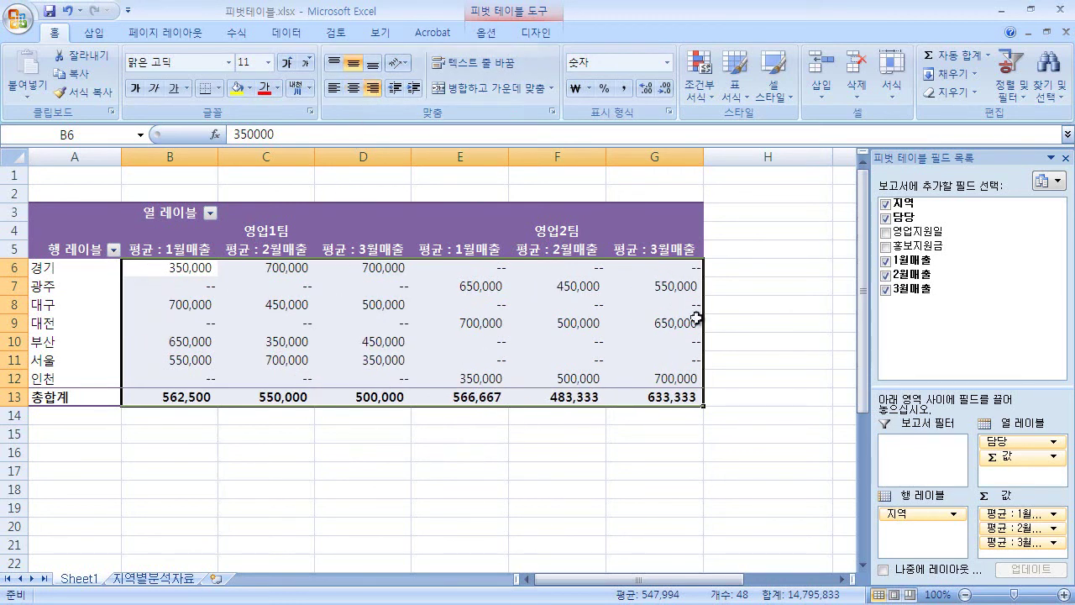
Step: Insert a clustered column PivotChart, 차트 1, plotting both teams' monthly regional averages
left_click(722, 418)
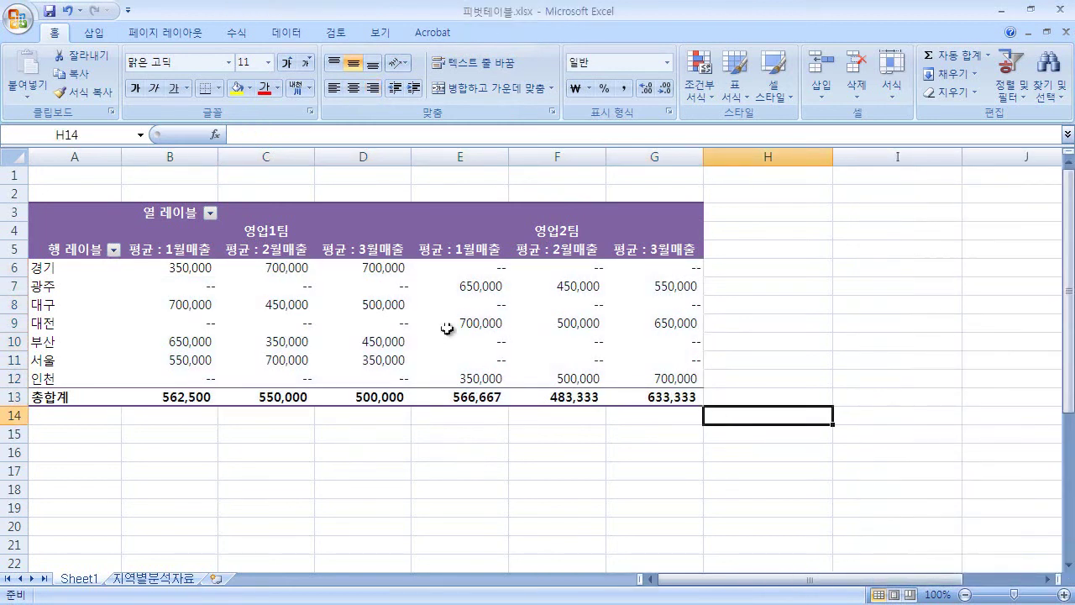
left_click(462, 324)
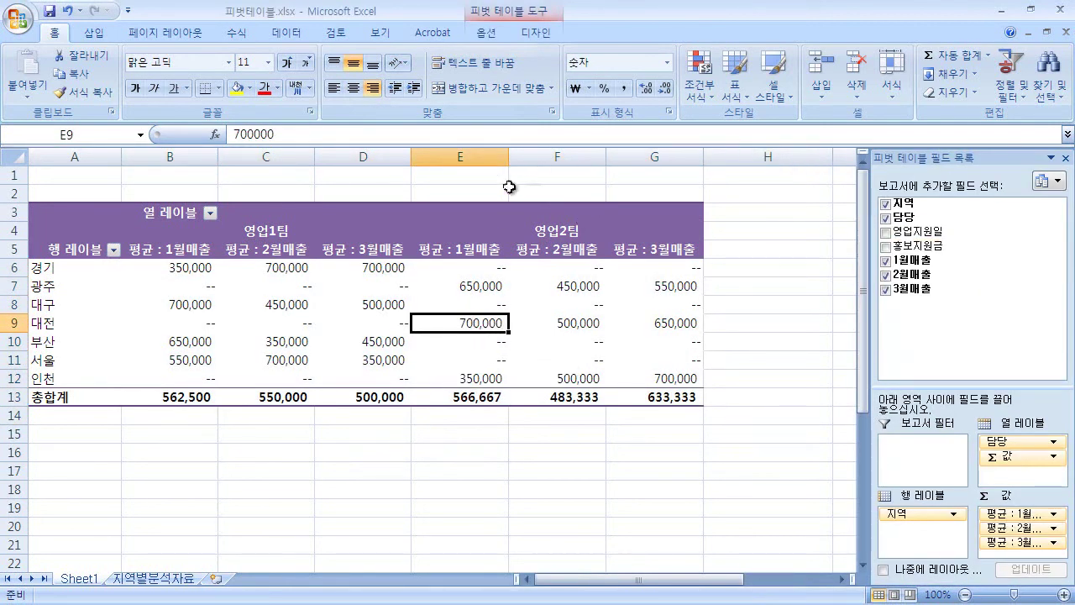
mouse_move(509, 289)
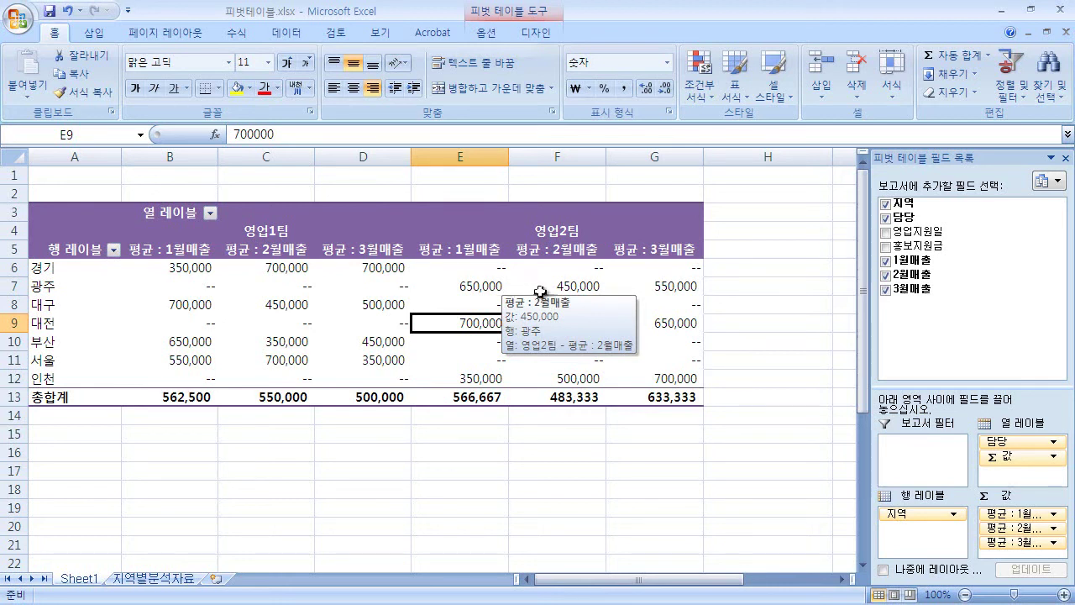
left_click(490, 32)
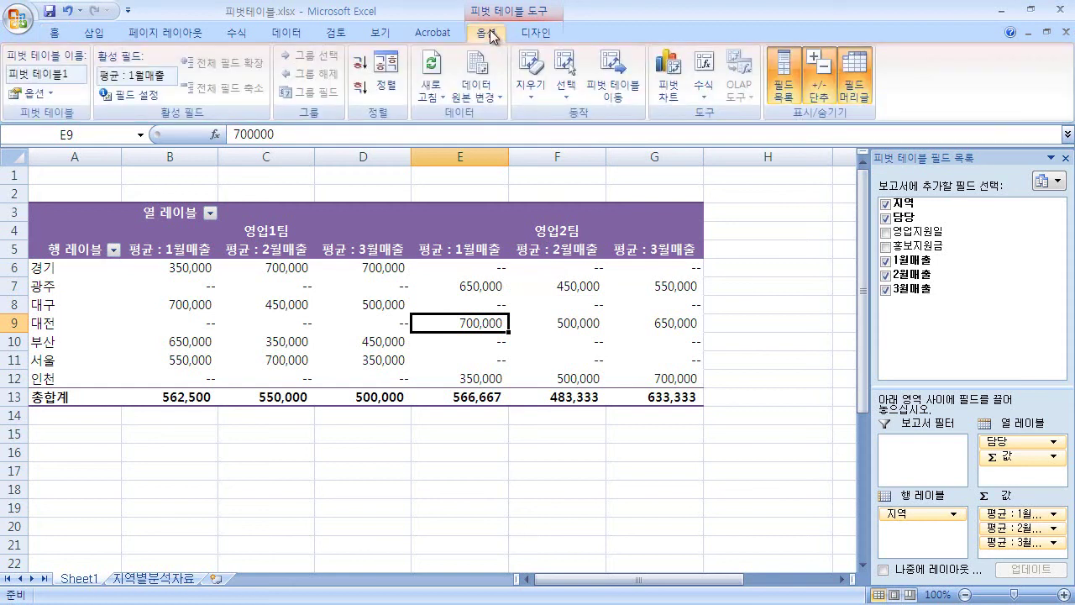
left_click(676, 99)
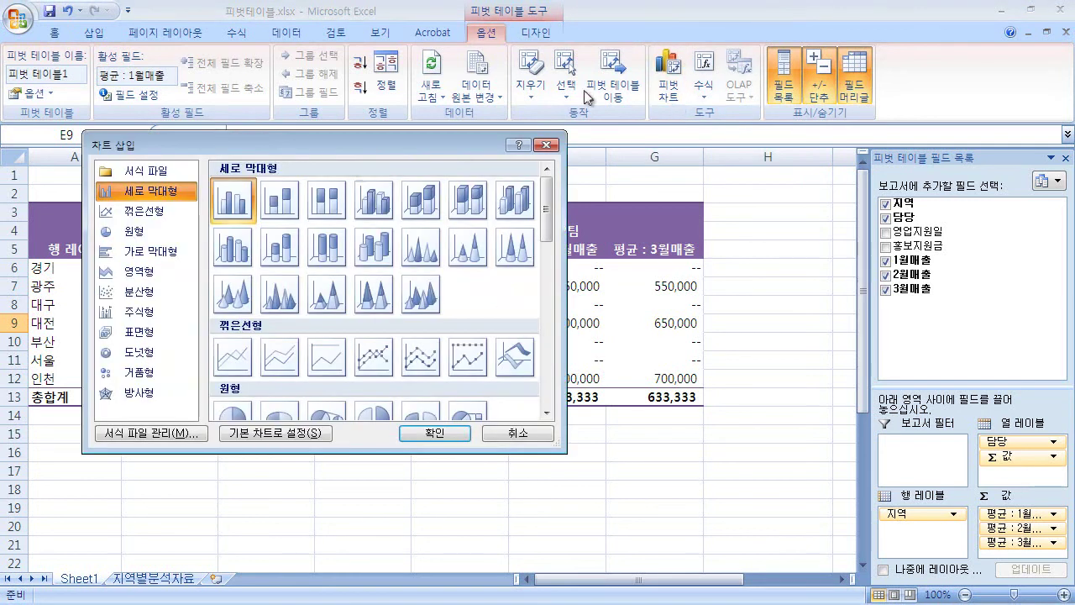
left_click_drag(369, 143, 613, 151)
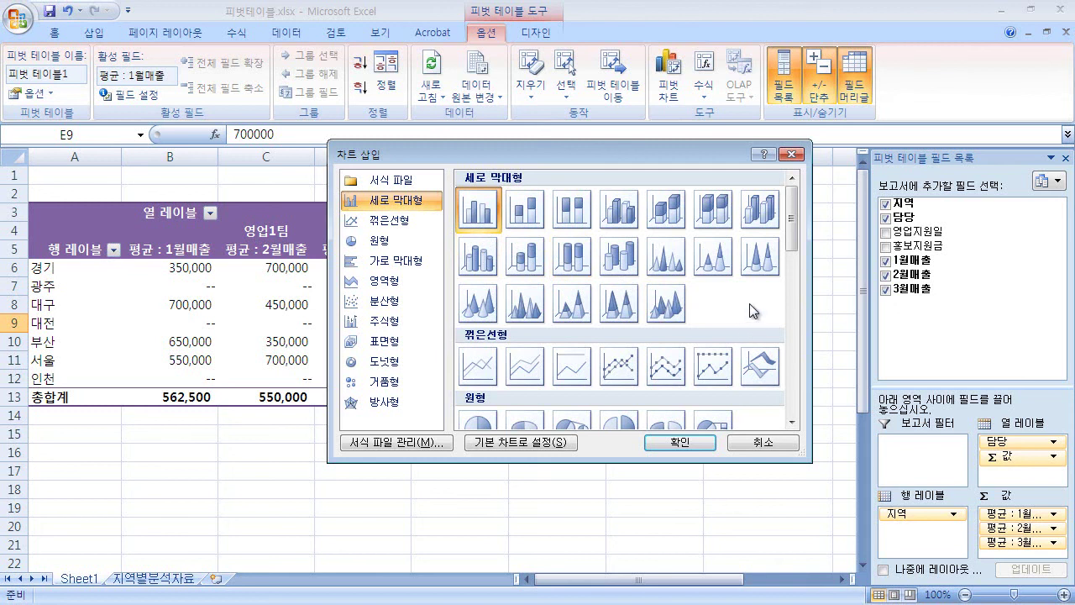
left_click(708, 445)
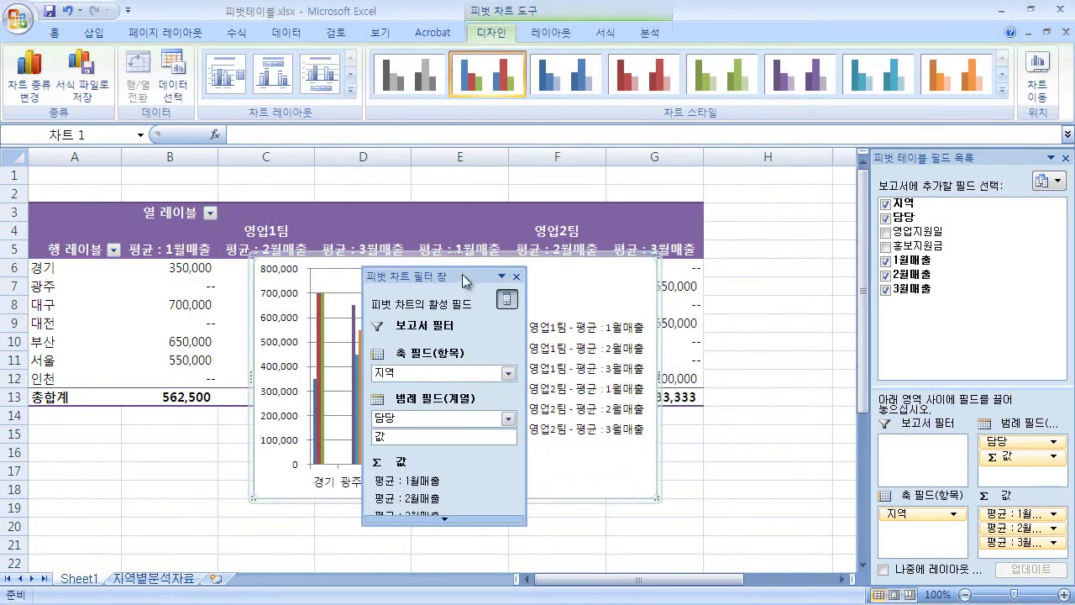
Step: Float the PivotChart Filter Pane aside and shift the chart left over columns B–F
left_click_drag(463, 280, 839, 250)
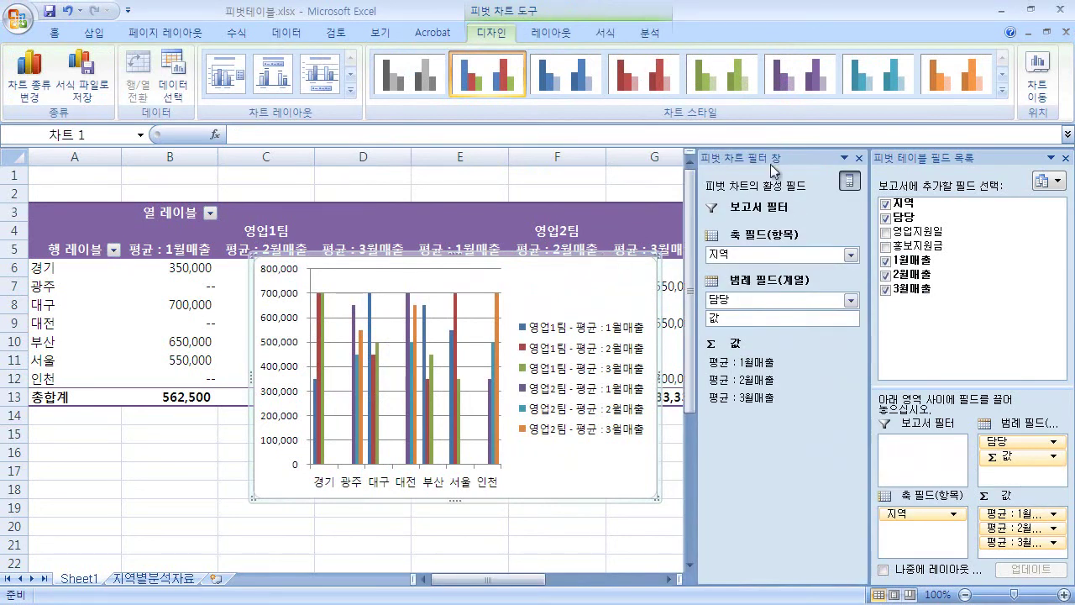
mouse_move(770, 164)
left_mouse_down()
mouse_move(630, 231)
mouse_move(738, 199)
left_mouse_up()
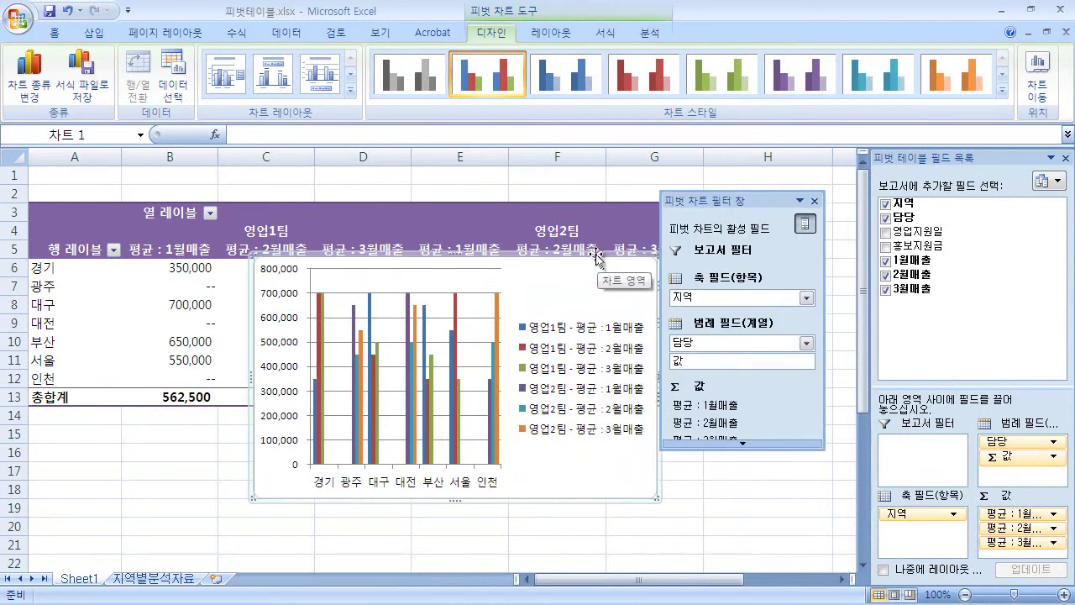
left_click_drag(612, 279, 532, 273)
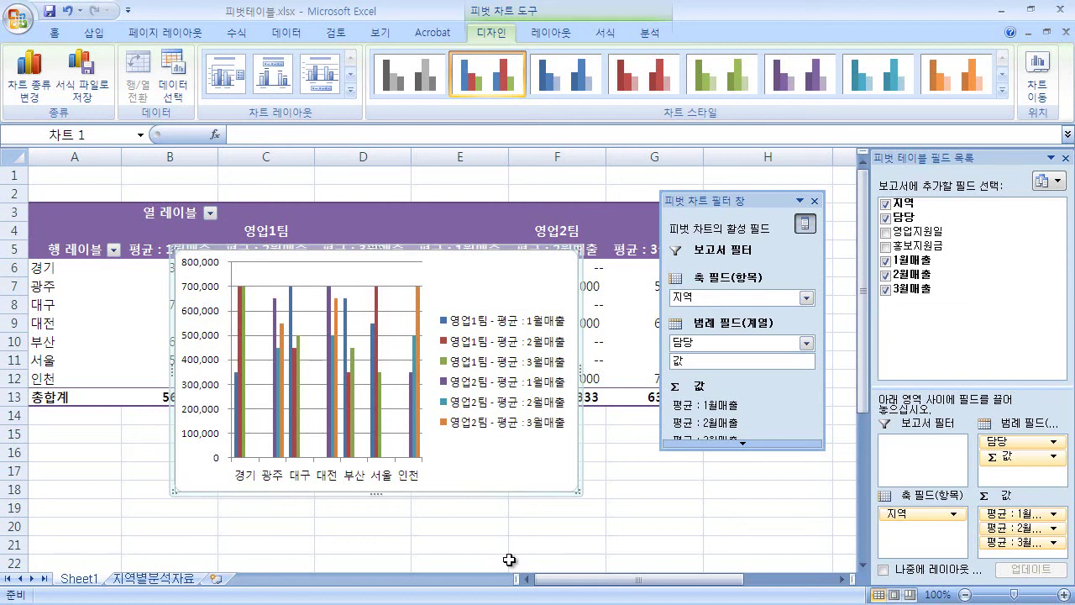
left_click_drag(704, 209, 687, 254)
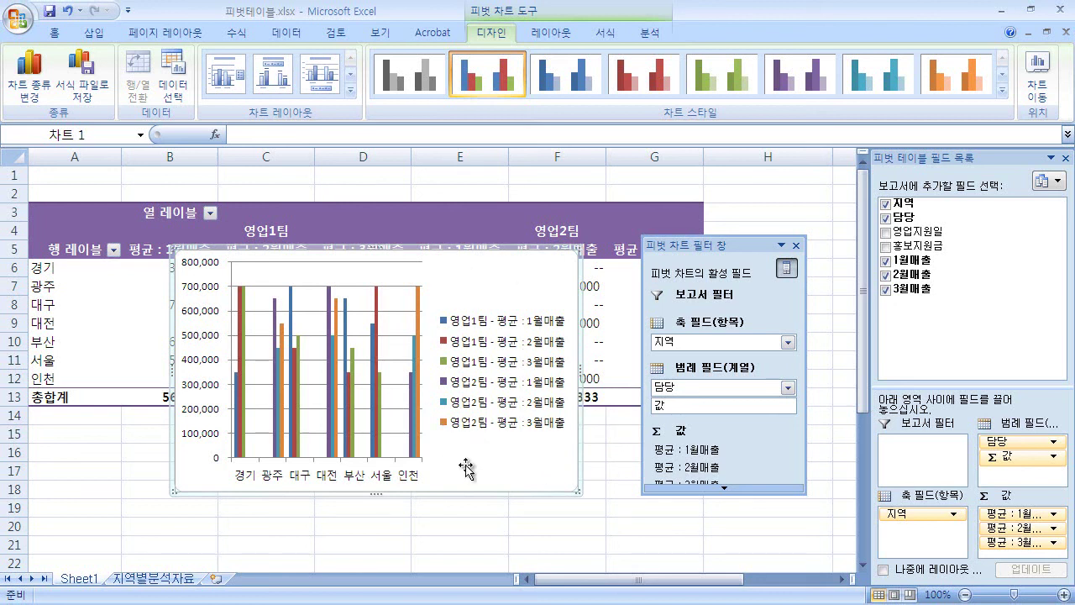
Step: Uncheck 영업2팀 in the 담당 filter so only 영업1팀 shows, then close the filter pane
left_click(788, 388)
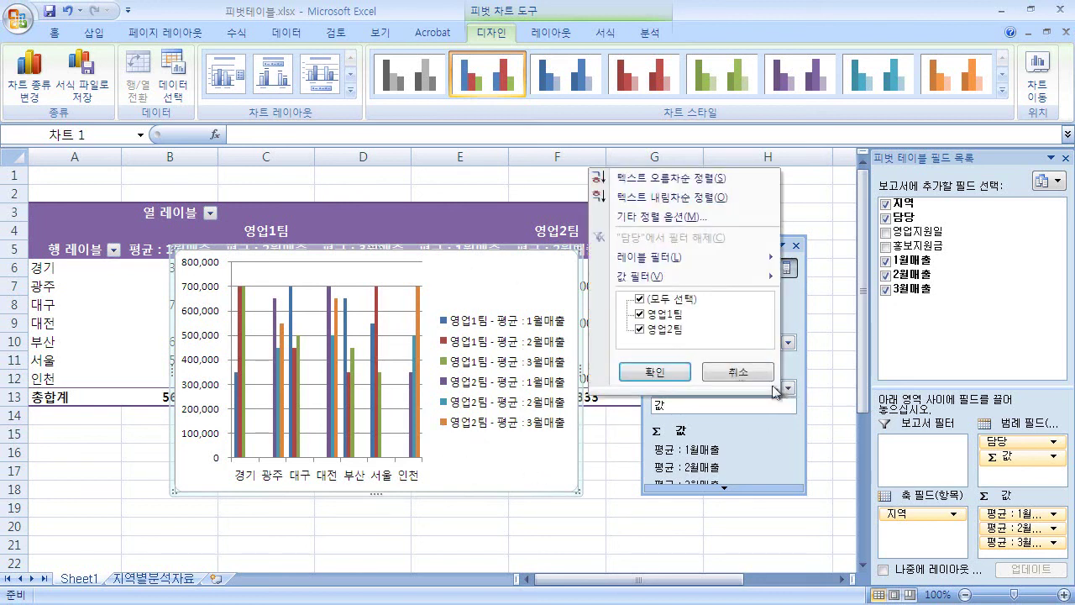
left_click(652, 329)
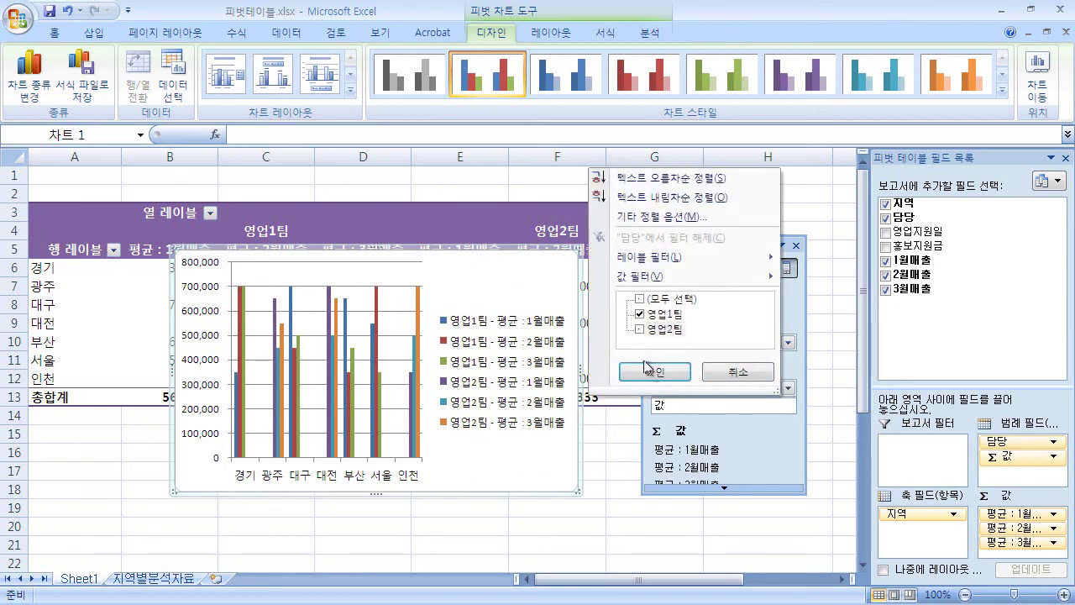
left_click(741, 374)
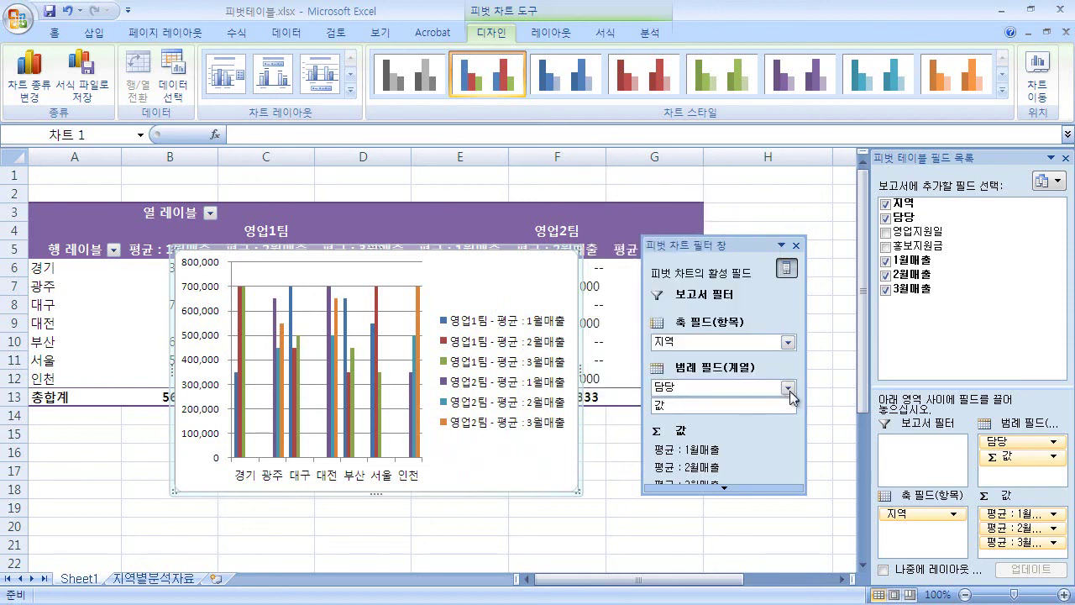
left_click(789, 389)
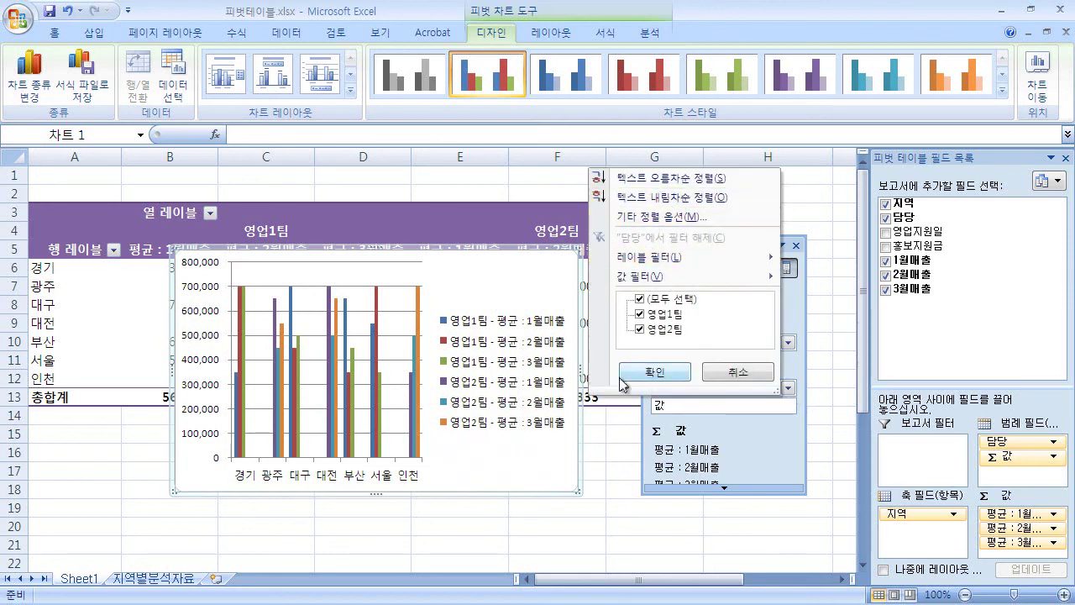
left_click(640, 329)
left_click(654, 372)
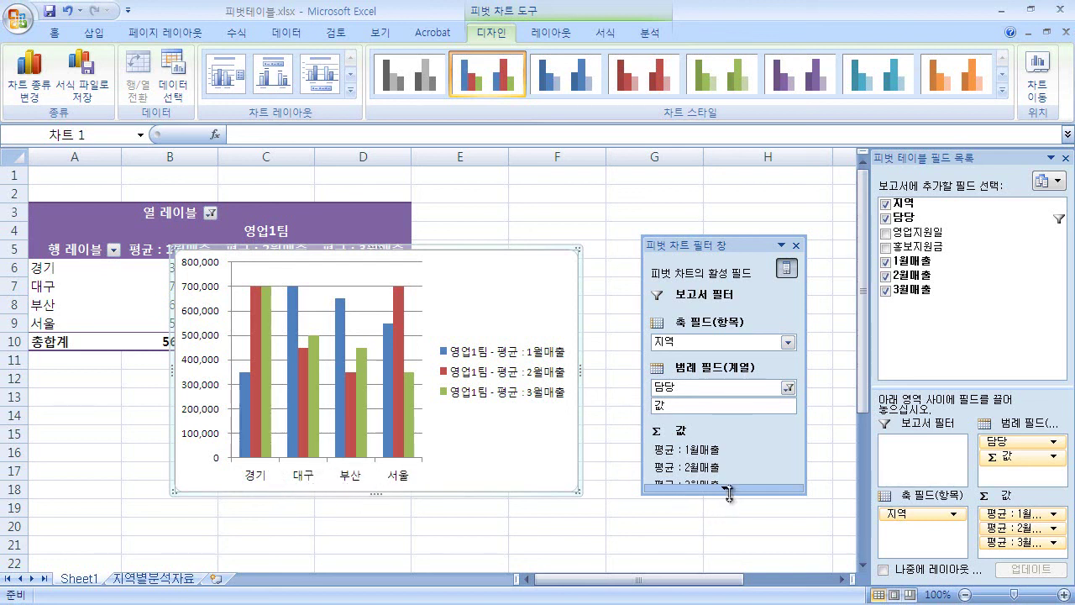
left_click_drag(727, 493, 727, 522)
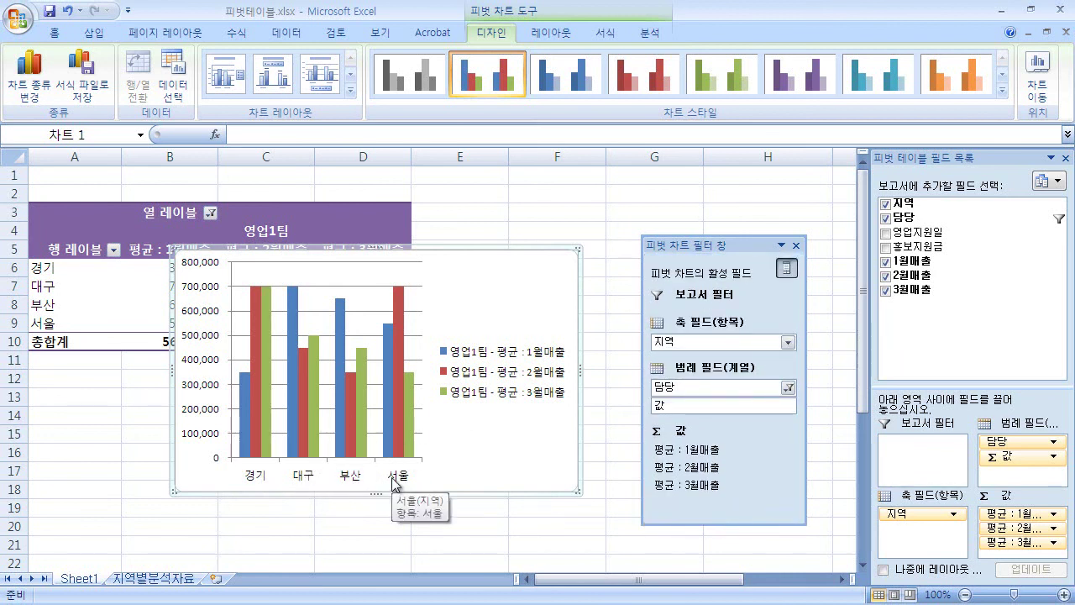
left_click(793, 245)
Step: Place the chart beside the pivot table over columns E–H, ending on the Layout tab
left_click_drag(498, 247, 735, 208)
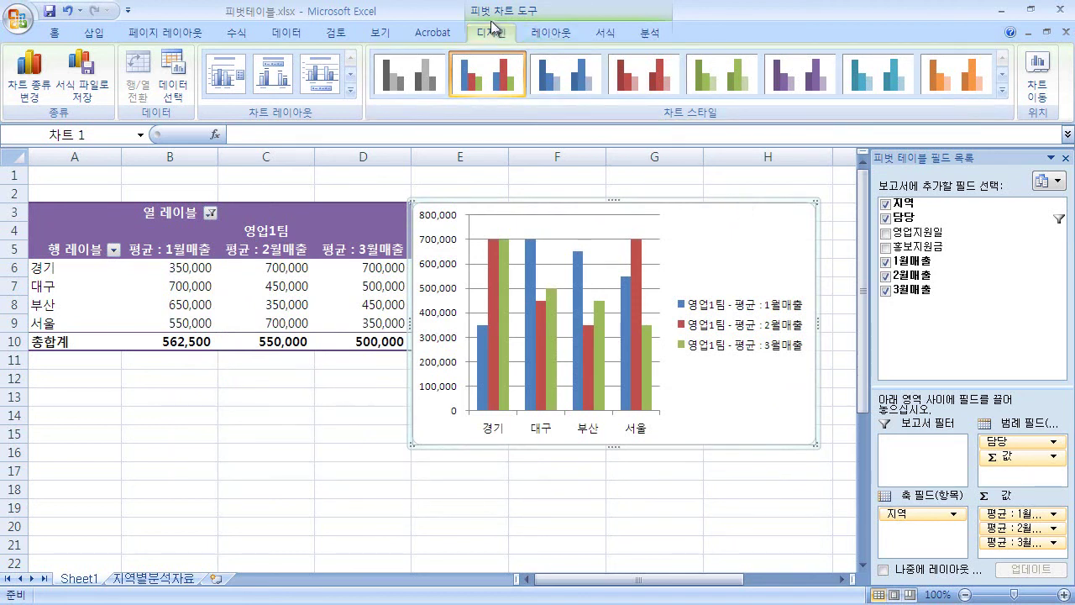
left_click(545, 32)
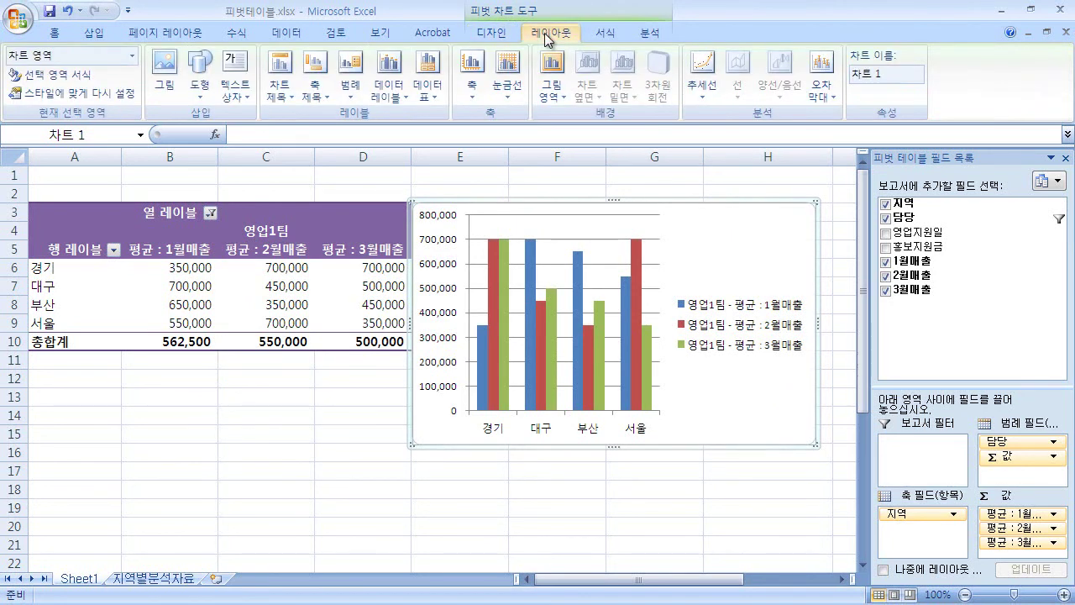
left_click(601, 33)
left_click(644, 33)
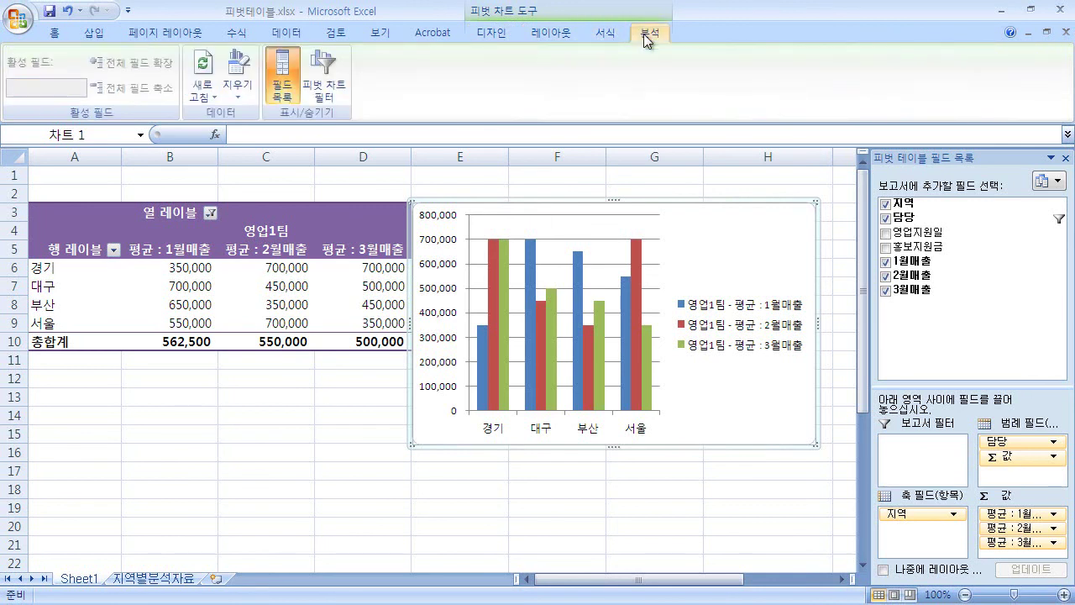
left_click(496, 33)
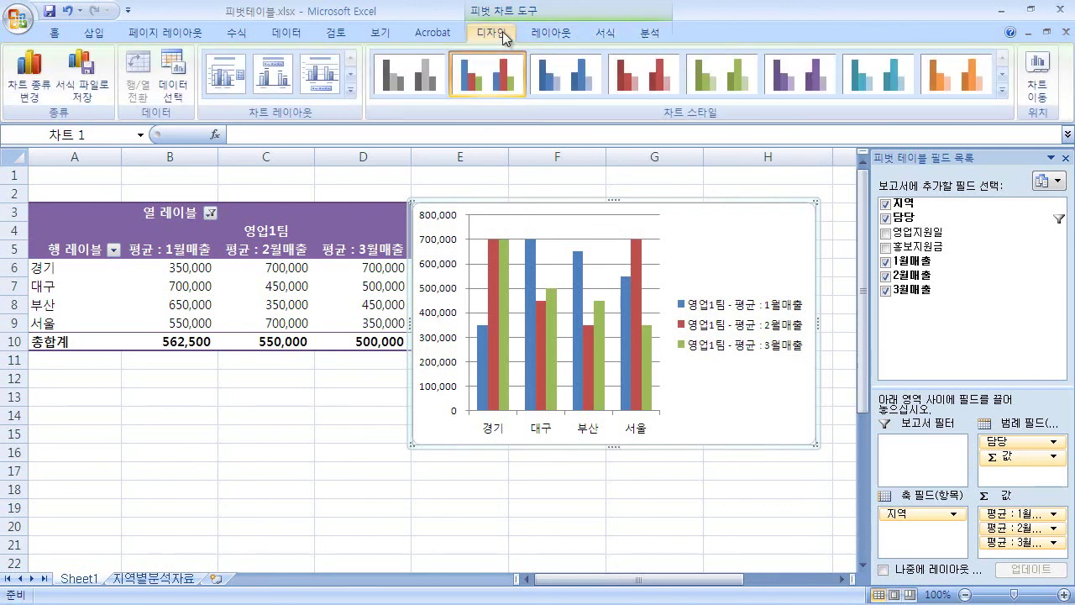
left_click(541, 38)
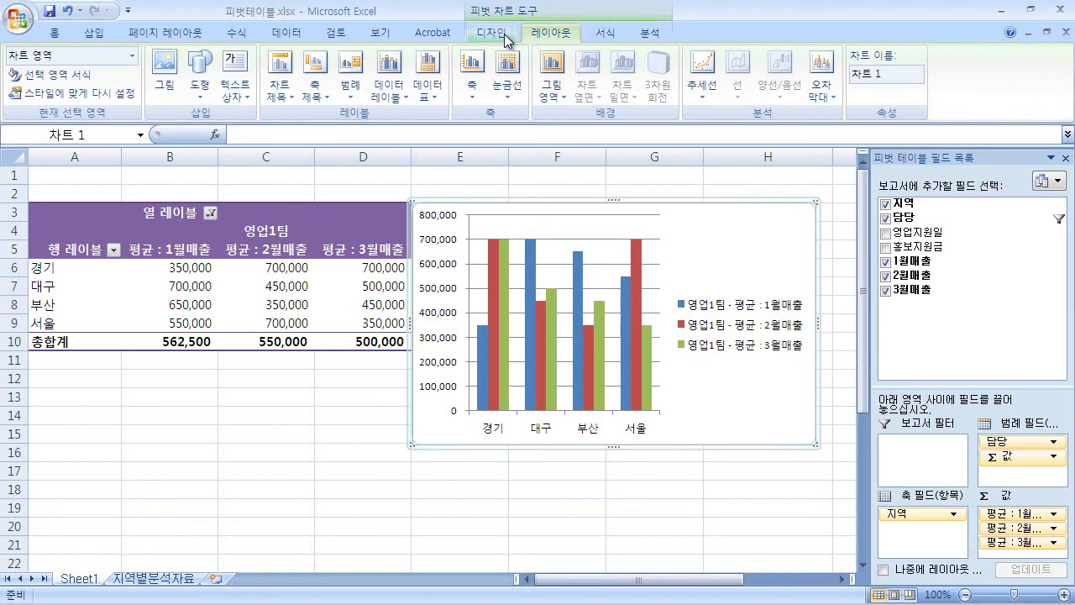
Step: Set the chart legend to show at the bottom
left_click(352, 97)
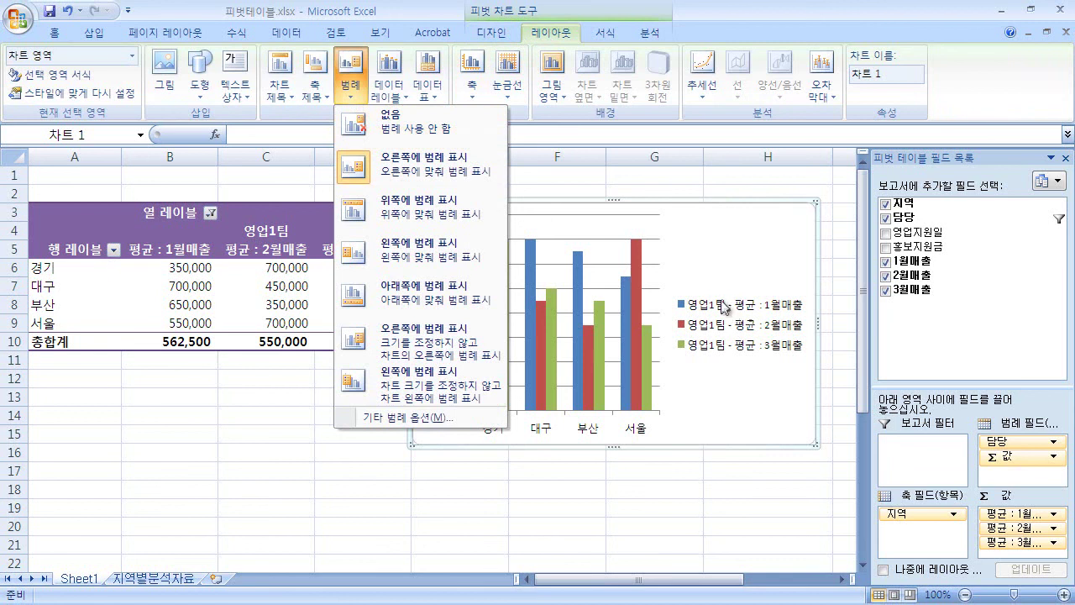
left_click(445, 300)
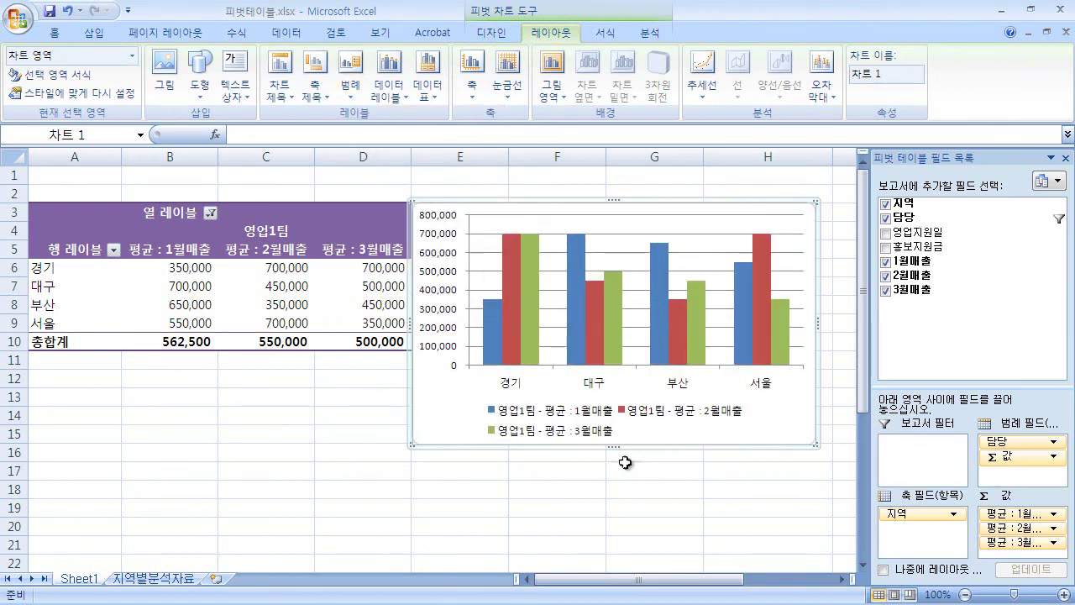
left_click(608, 507)
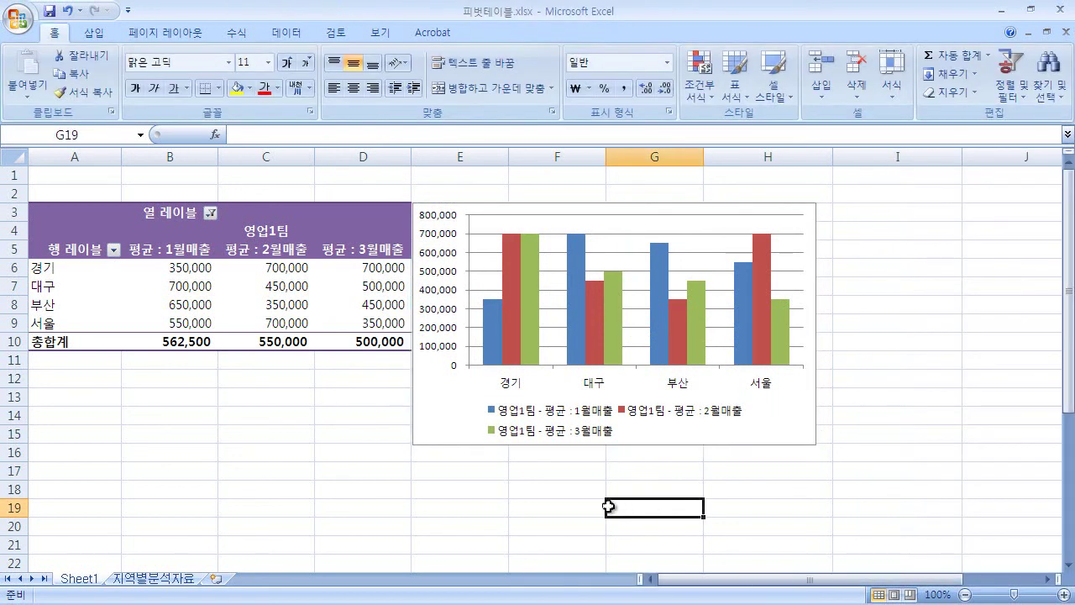
Step: Nudge the chart slightly right, clear of the pivot table's edge, and deselect it
left_click(505, 432)
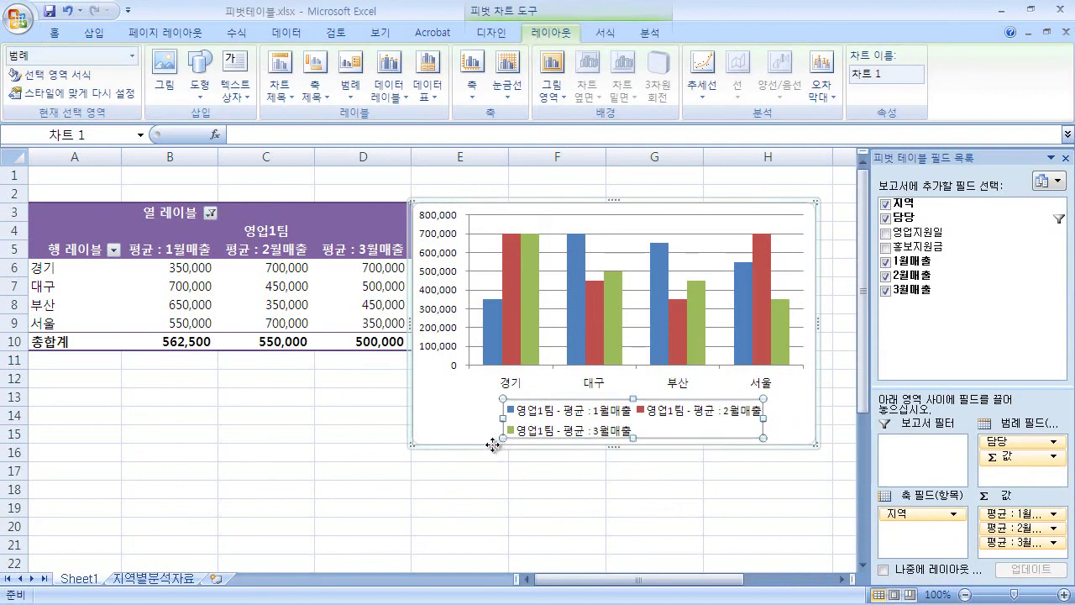
left_click_drag(500, 451, 509, 456)
left_click(557, 504)
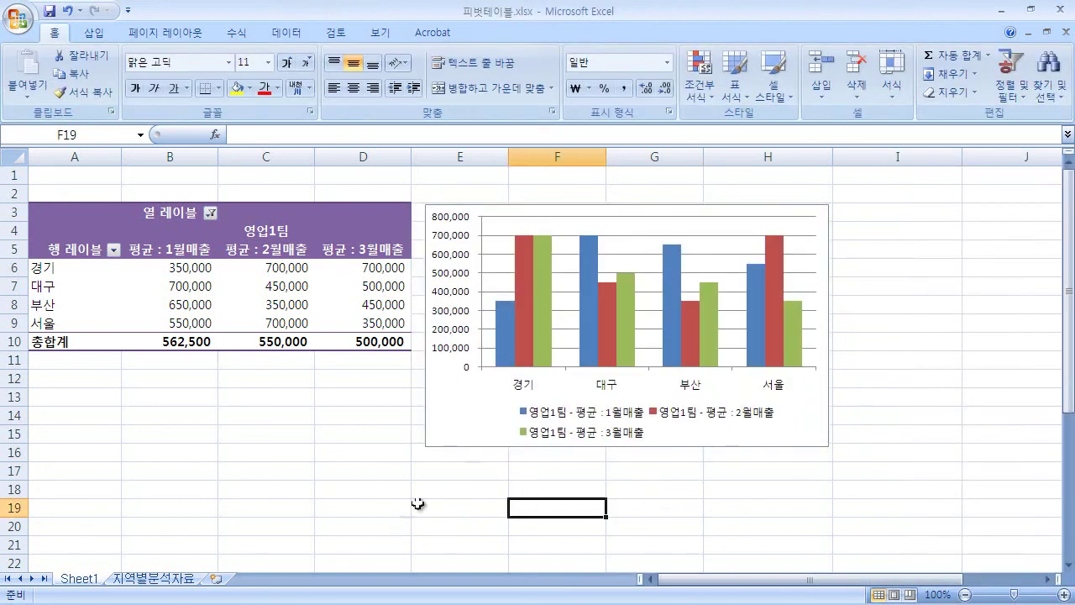
left_click(523, 448)
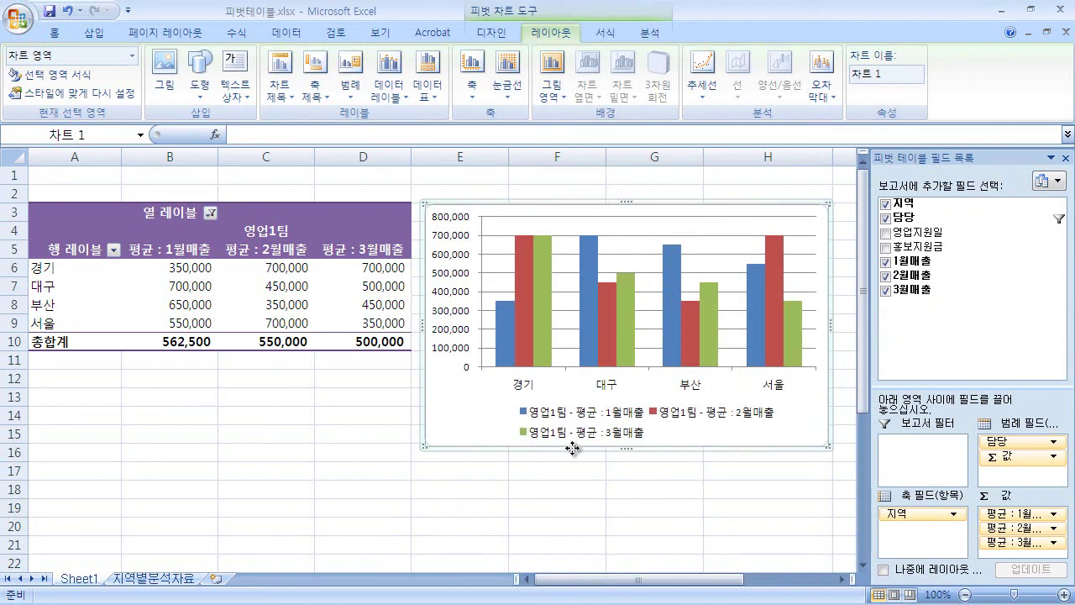
left_click(556, 471)
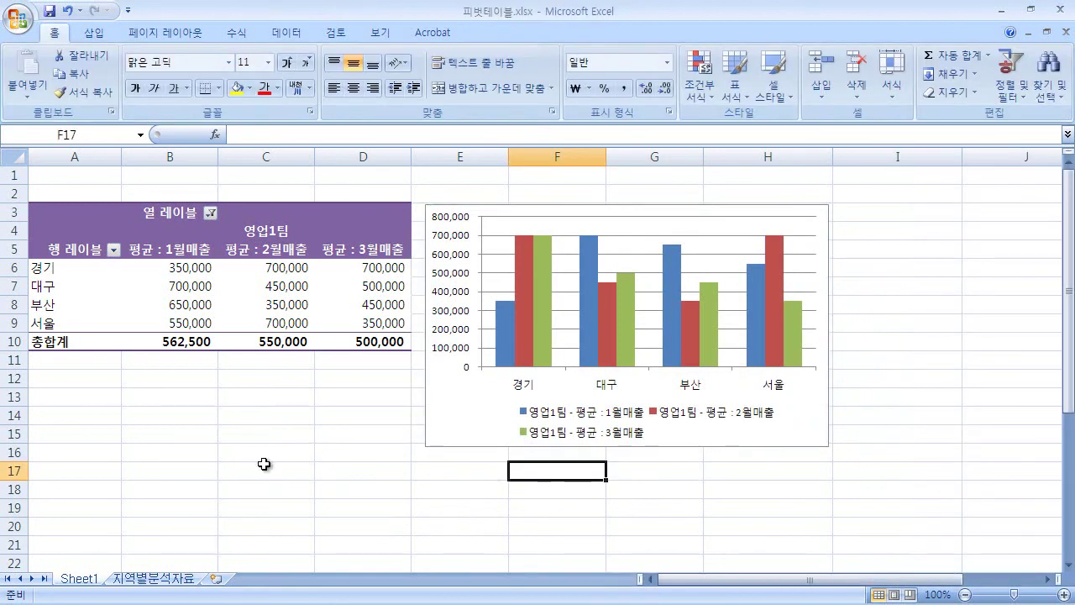